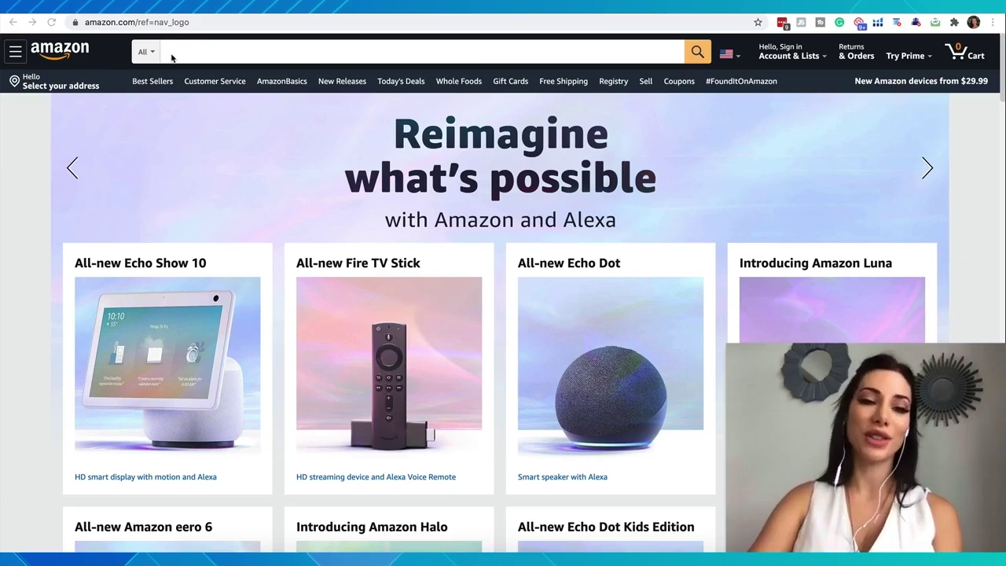
# Step: Search Amazon for "suitcase cover" across all departments
pyautogui.click(169, 53)
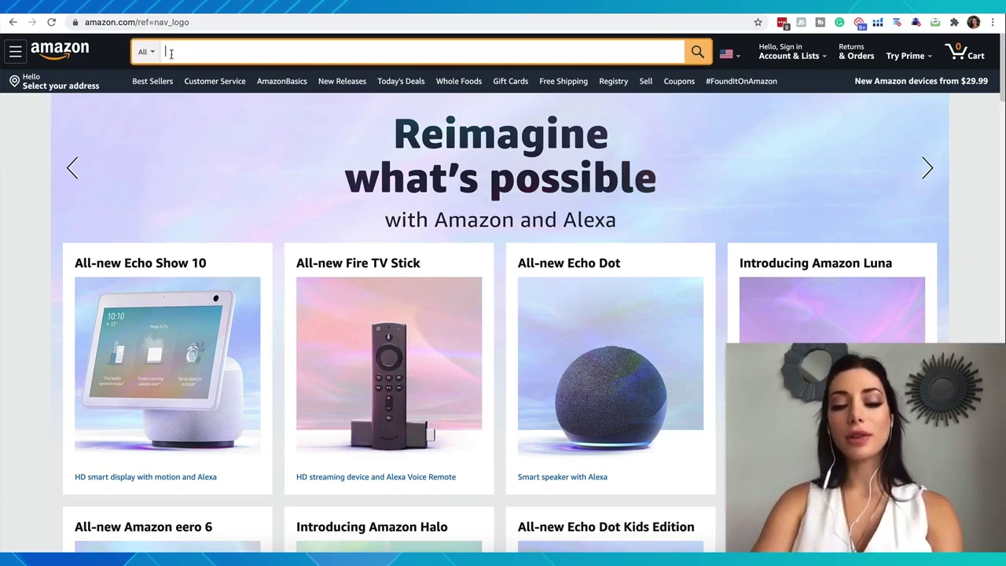
pyautogui.write('suitcase ')
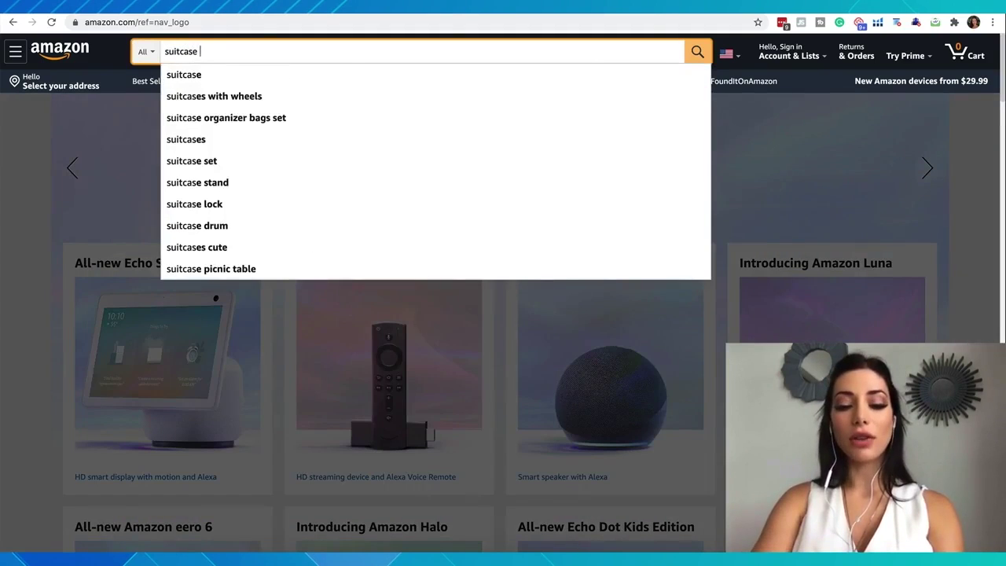
pyautogui.write('cover')
pyautogui.press('Return')
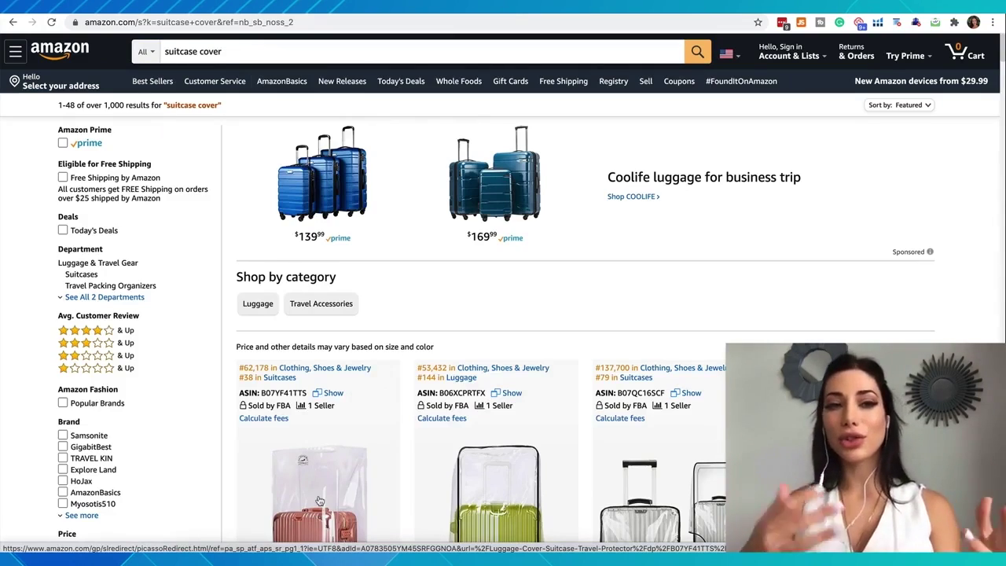
# Step: Open the TopZK Clear PVC Suitcase Cover Protectors listing from the search results
pyautogui.scroll(-3, 319, 500)
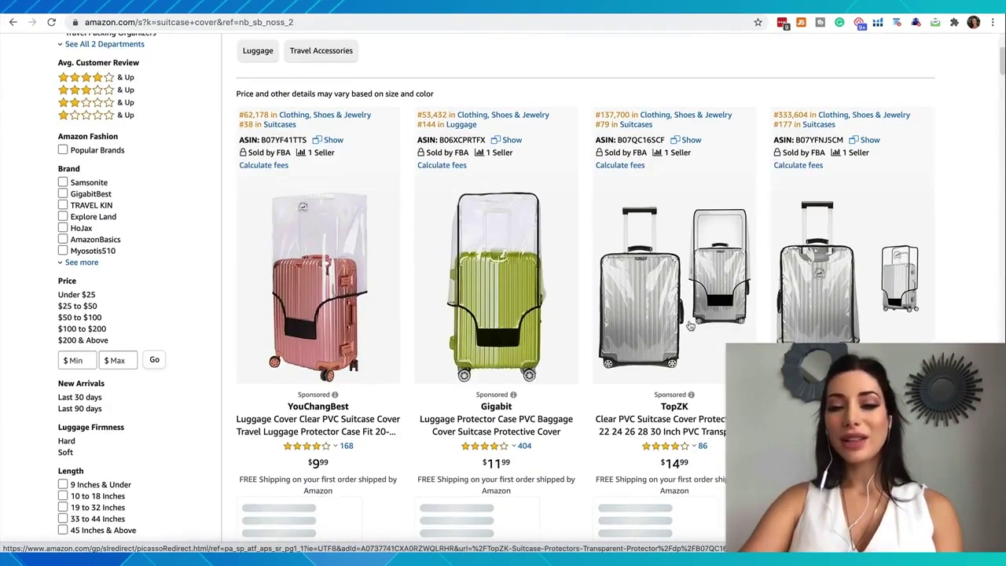
pyautogui.scroll(-2, 778, 271)
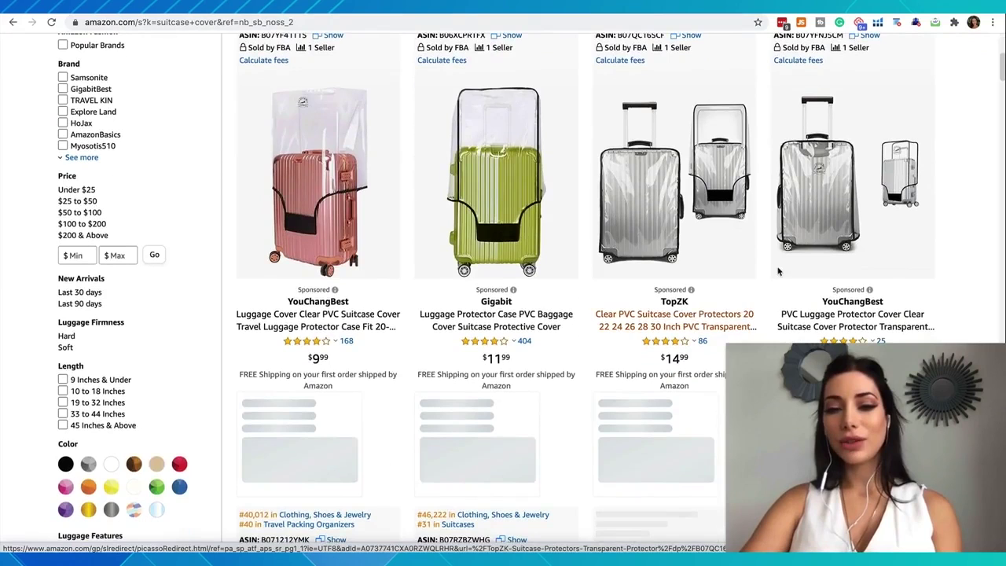
pyautogui.click(700, 318)
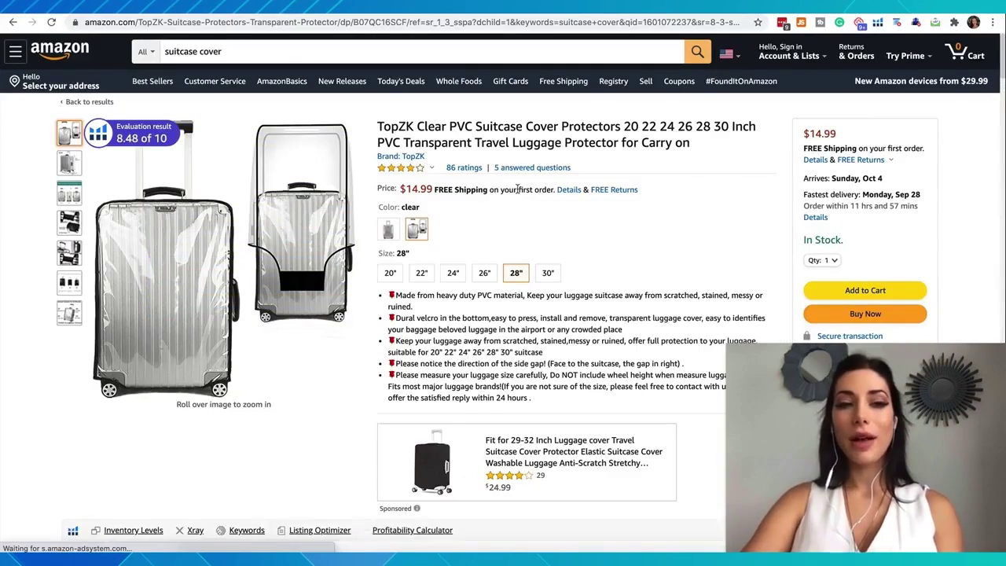
# Step: Find the Best Sellers Rank in the listing's product information and copy the rank number for Clothing, Shoes & Jewelry
pyautogui.scroll(-1, 517, 190)
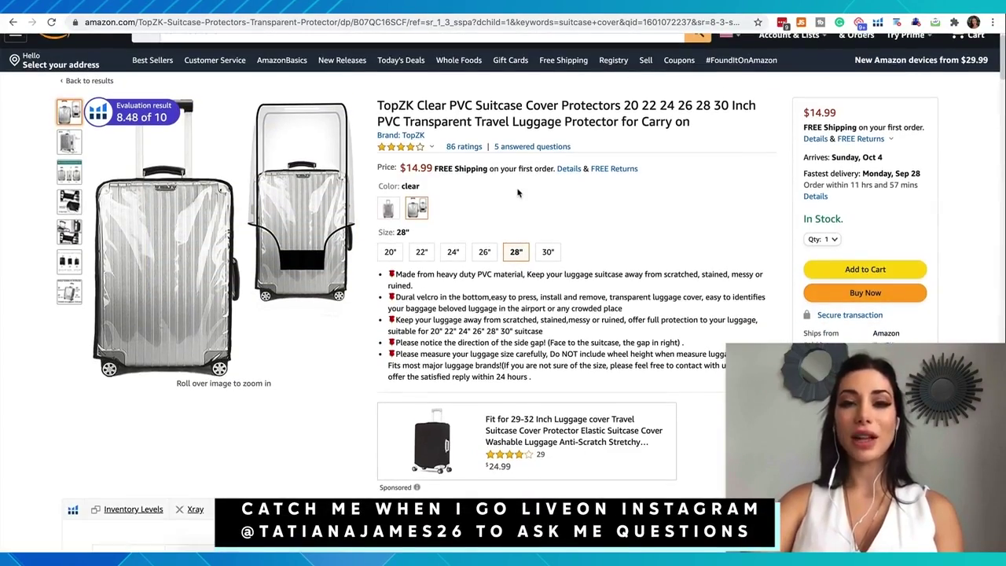
pyautogui.scroll(-15, 517, 190)
pyautogui.scroll(-15, 517, 190)
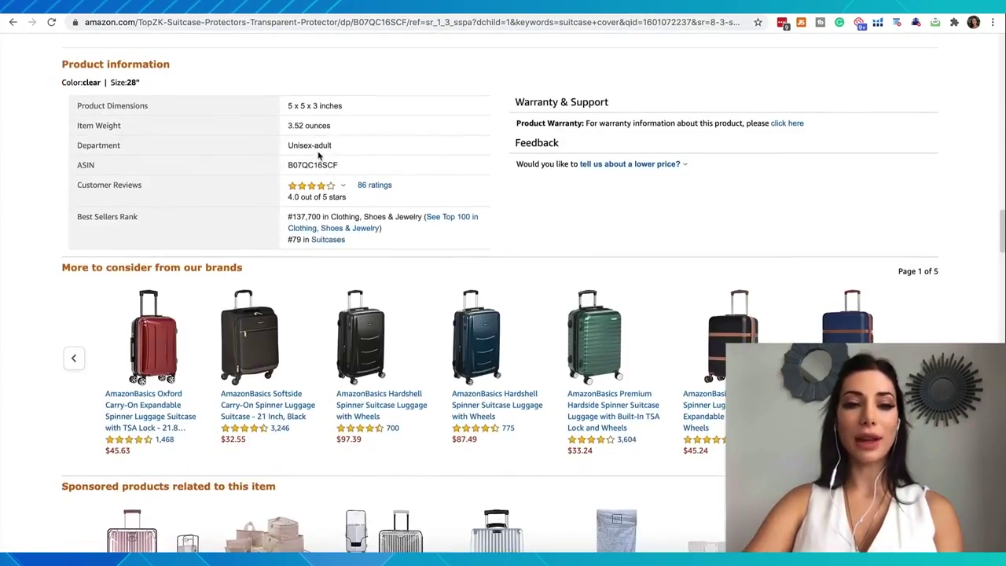
pyautogui.scroll(-1, 195, 218)
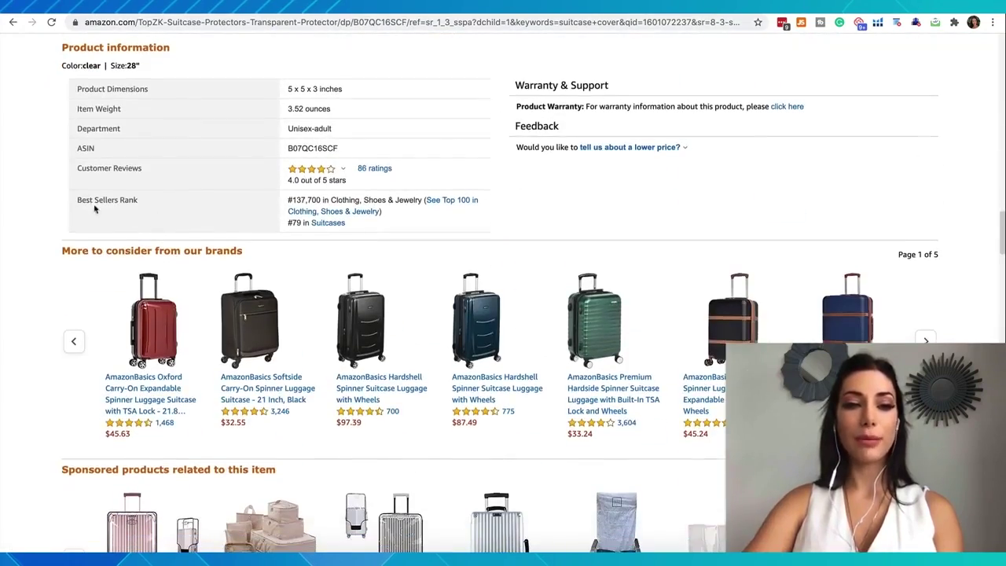
pyautogui.moveTo(85, 203); pyautogui.dragTo(119, 205)
pyautogui.click(167, 66)
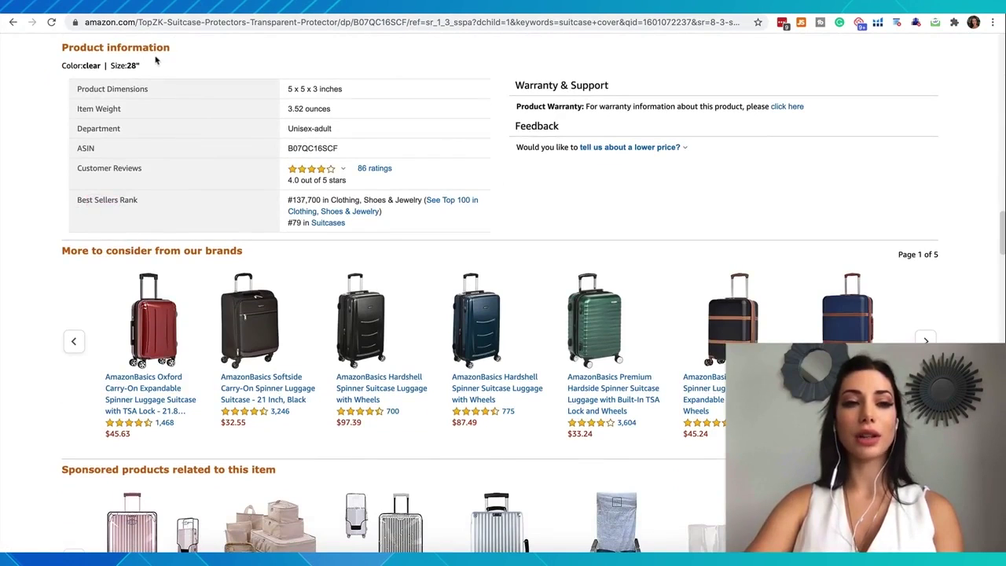
pyautogui.moveTo(328, 200); pyautogui.dragTo(421, 201)
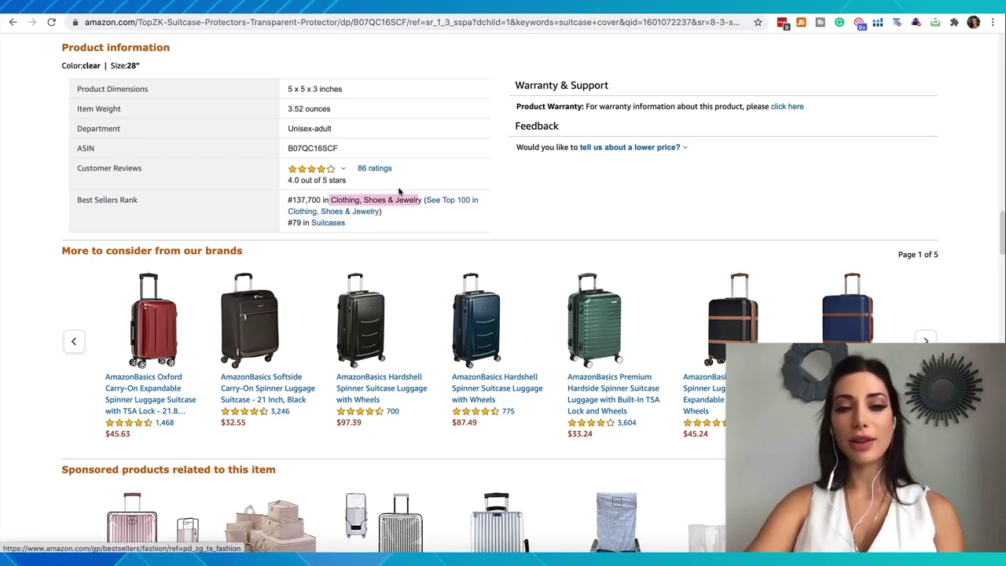
pyautogui.moveTo(321, 200); pyautogui.dragTo(287, 200)
pyautogui.hotkey('ctrl', 'c')
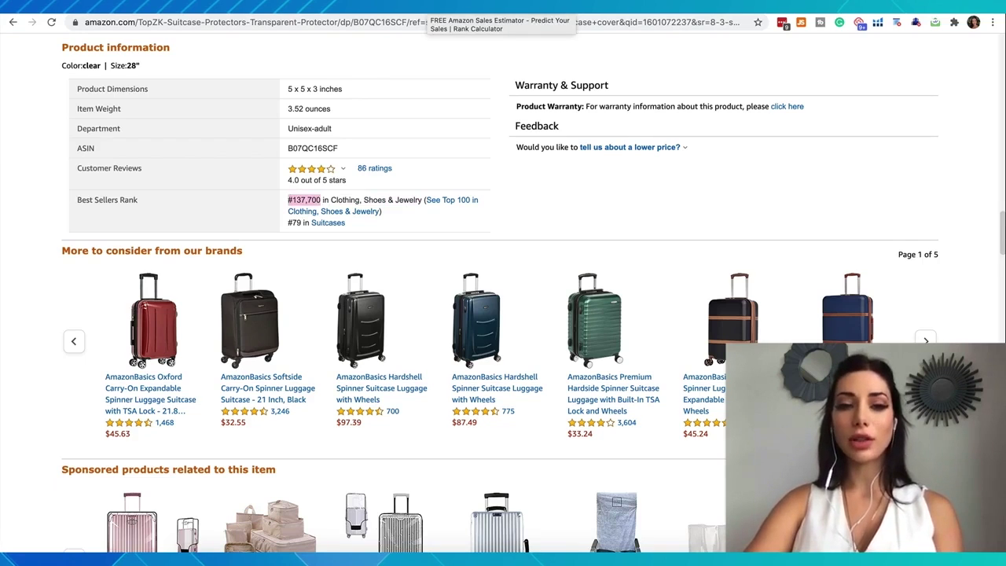
# Step: Switch to Jungle Scout's Amazon Sales Estimator and set the Best Seller's Rank Number to 137,700
pyautogui.click(488, 4)
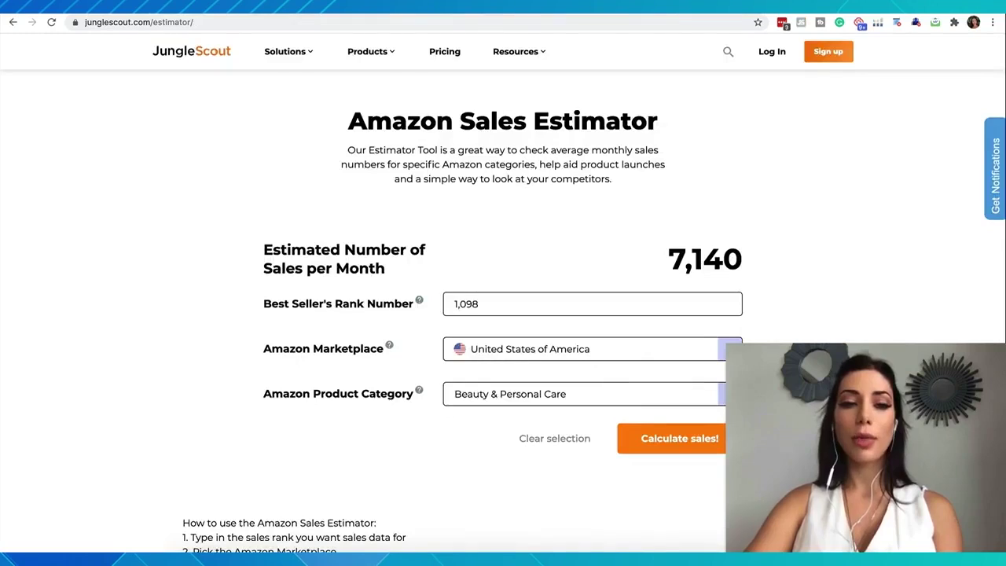
pyautogui.doubleClick(488, 310)
pyautogui.hotkey('ctrl', 'v')
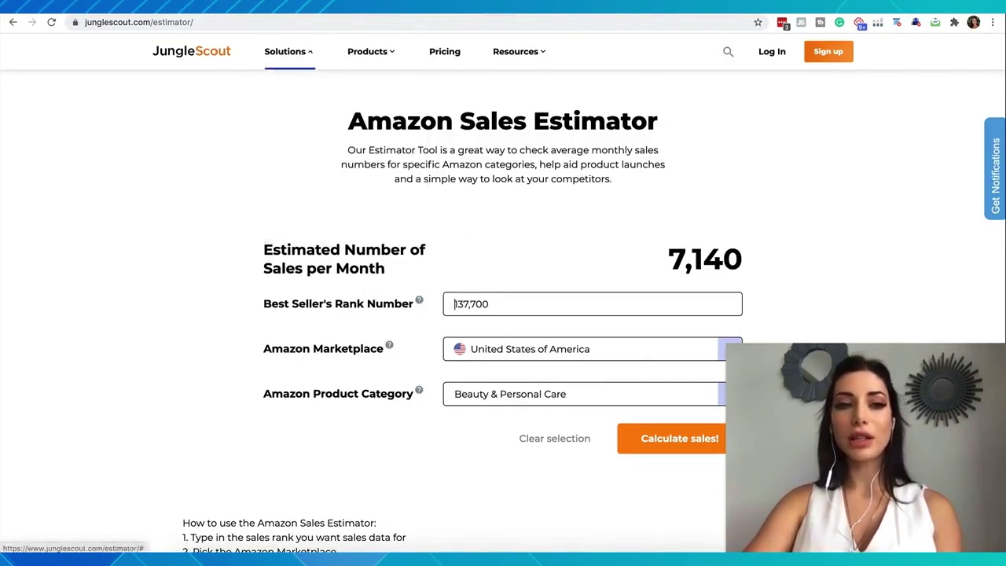
# Step: Check the listing's main category, set the estimator's product category to Clothing, Shoes & Jewelry, and calculate the monthly sales
pyautogui.hotkey('ctrl', 'shift', 'Tab')
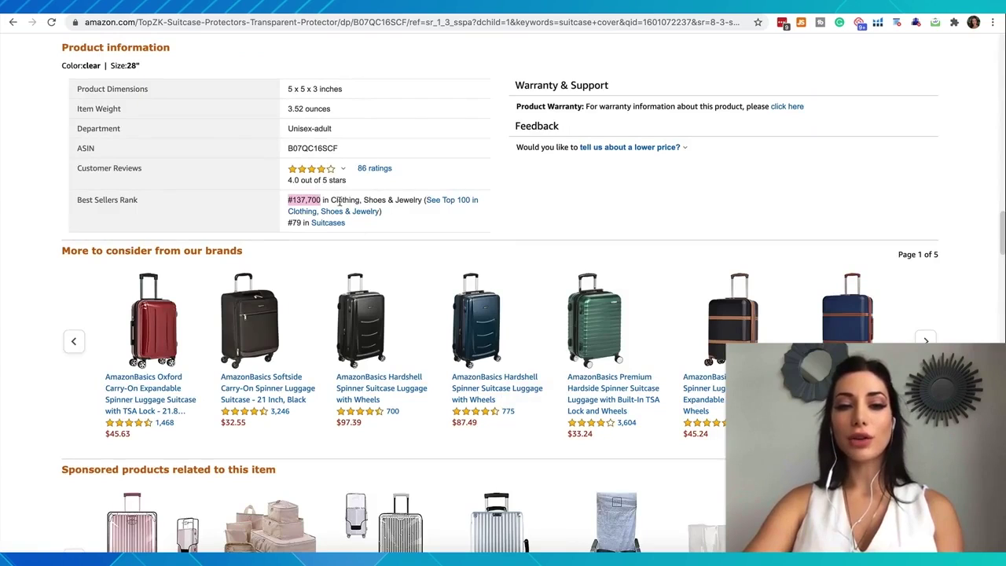
pyautogui.hotkey('ctrl', 'Tab')
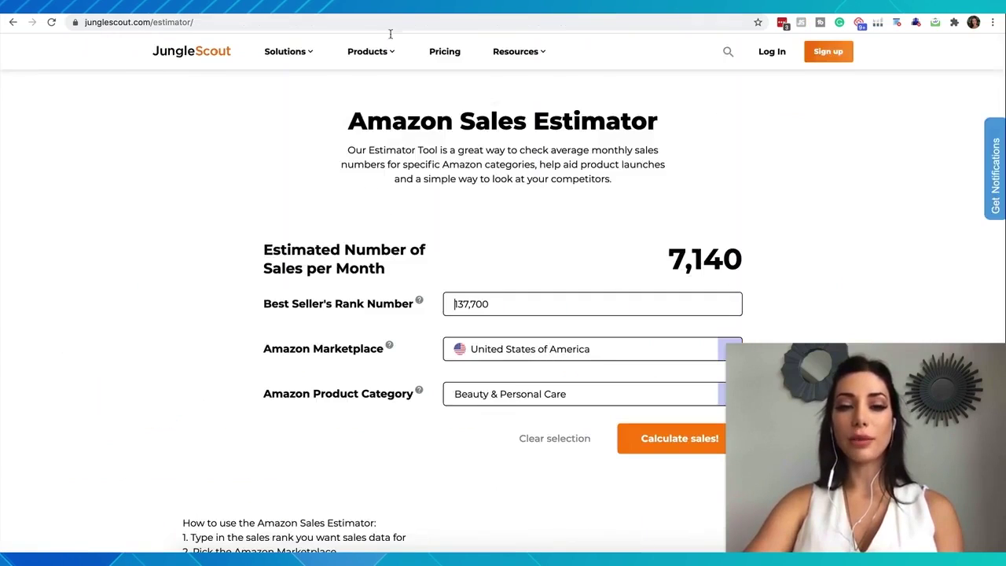
pyautogui.click(510, 392)
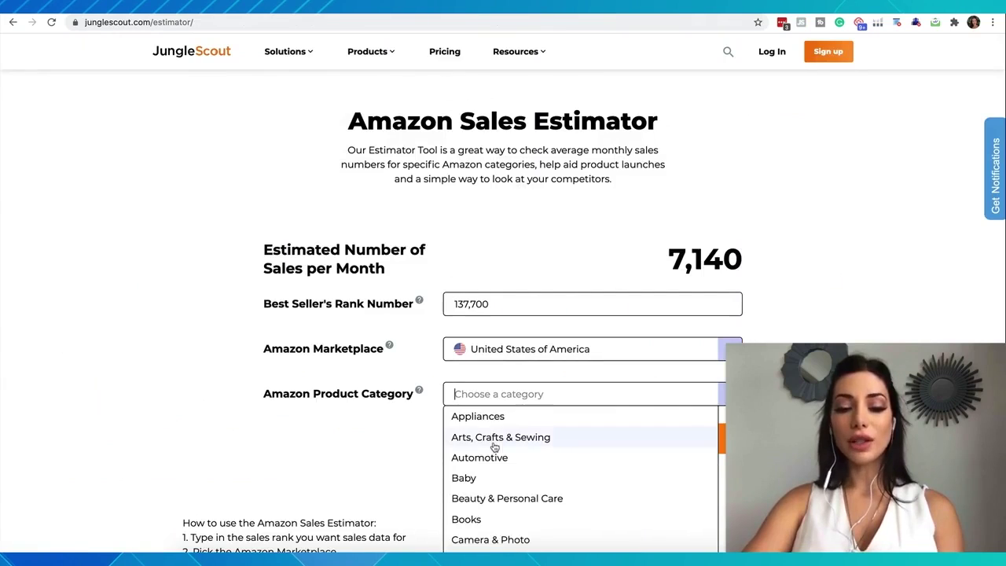
pyautogui.scroll(-1, 495, 446)
pyautogui.scroll(-2, 494, 446)
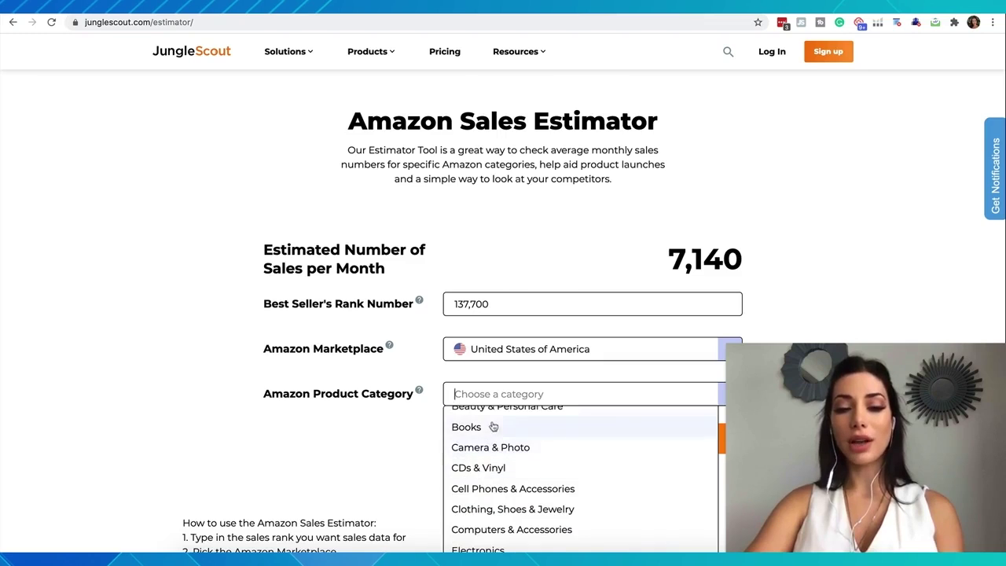
pyautogui.scroll(-1, 493, 432)
pyautogui.click(503, 483)
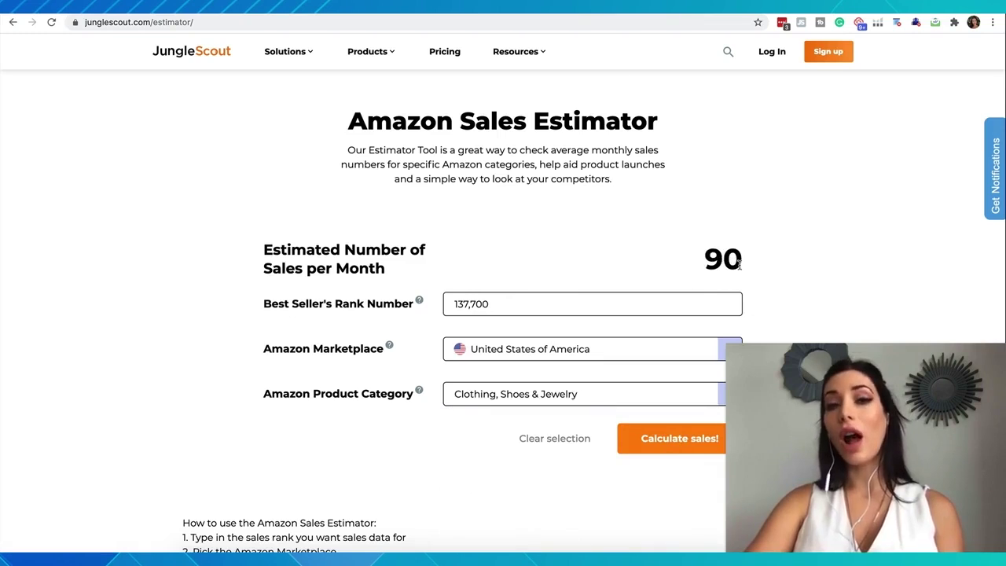
pyautogui.moveTo(739, 266); pyautogui.dragTo(683, 268)
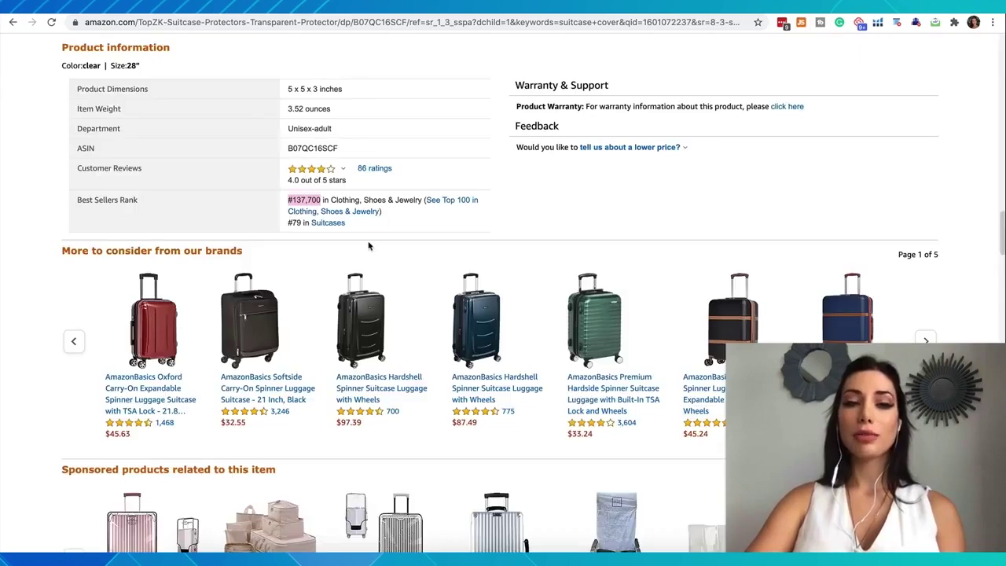
# Step: Return to the Amazon suitcase cover listing and examine its details, price history chart, revenue calculator and related products
pyautogui.scroll(-3, 368, 246)
pyautogui.scroll(3, 367, 246)
pyautogui.scroll(10, 368, 246)
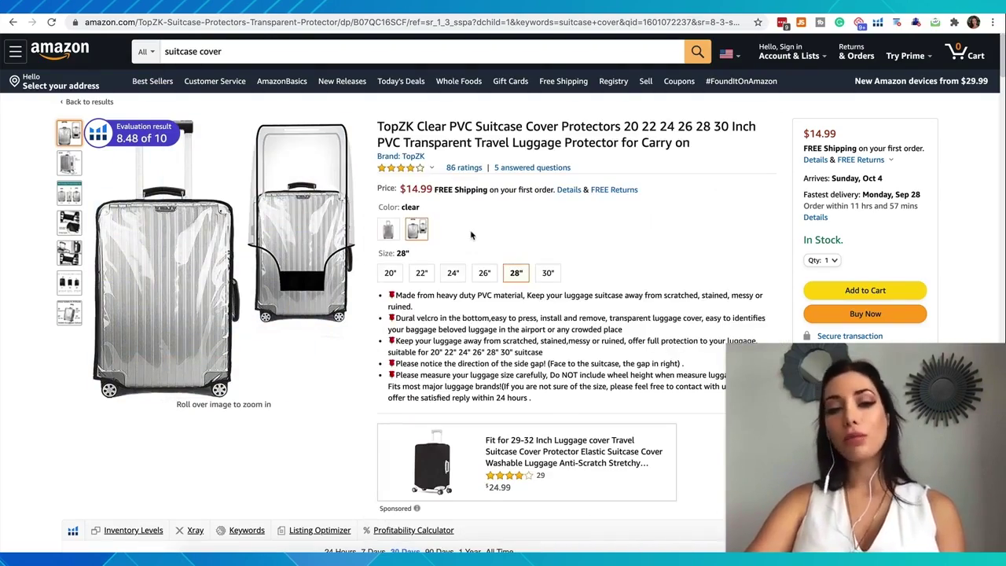
pyautogui.scroll(-15, 471, 235)
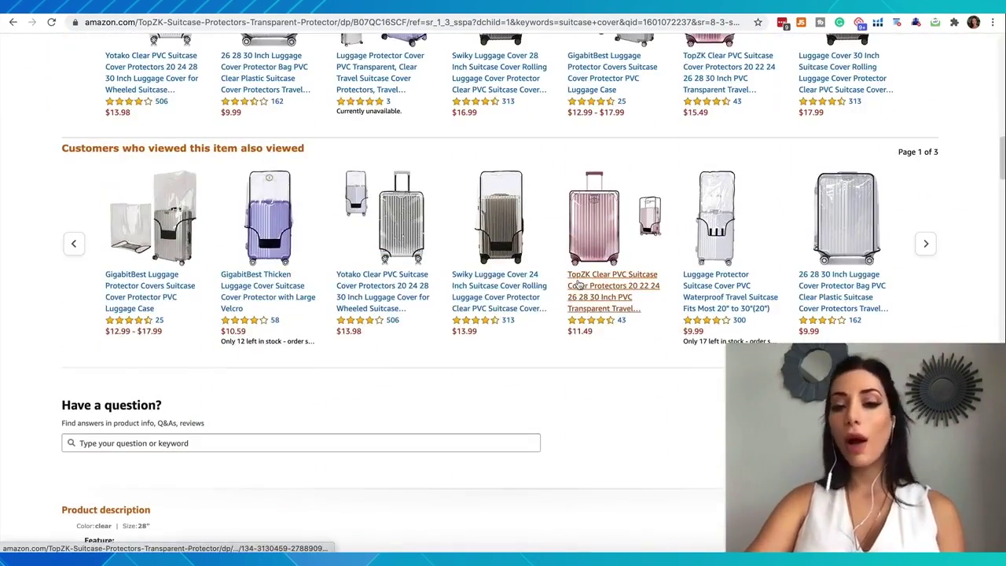
pyautogui.scroll(6, 577, 287)
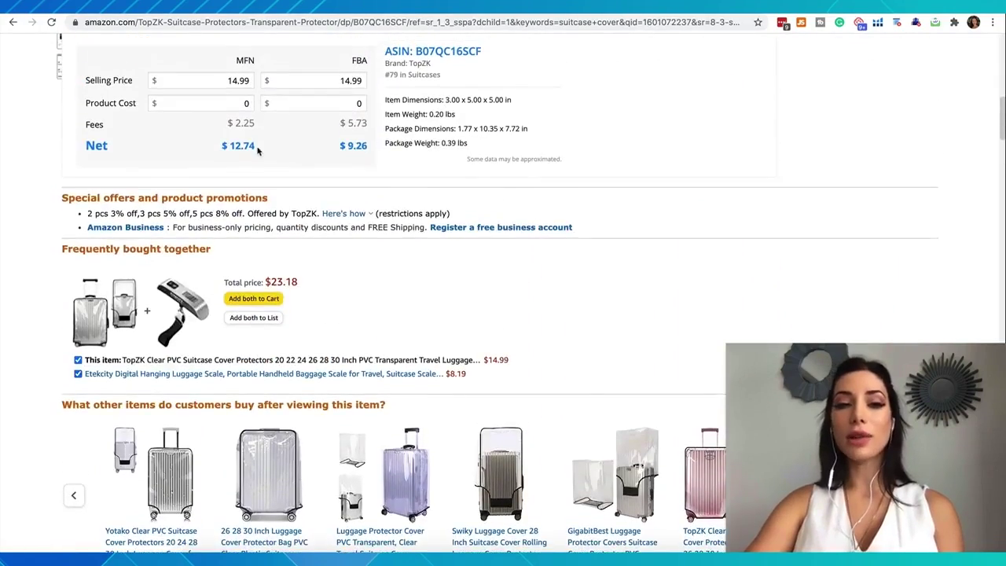
pyautogui.scroll(2, 257, 150)
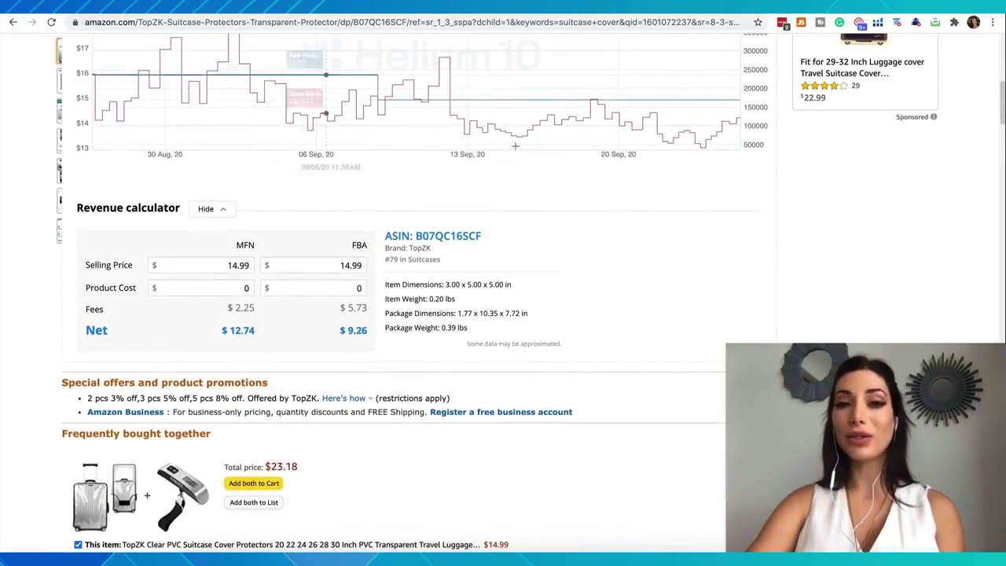
pyautogui.scroll(-3, 548, 271)
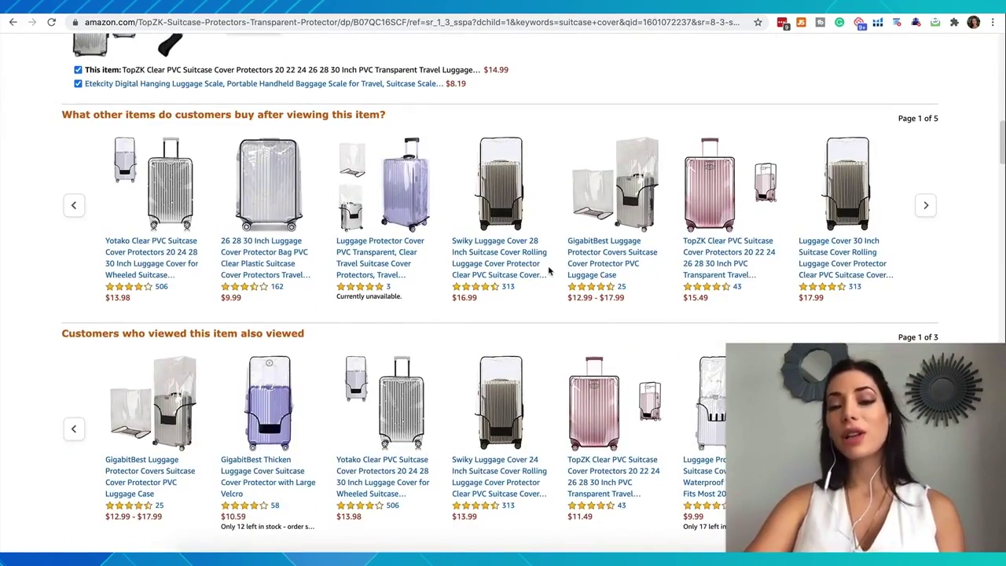
pyautogui.scroll(15, 549, 271)
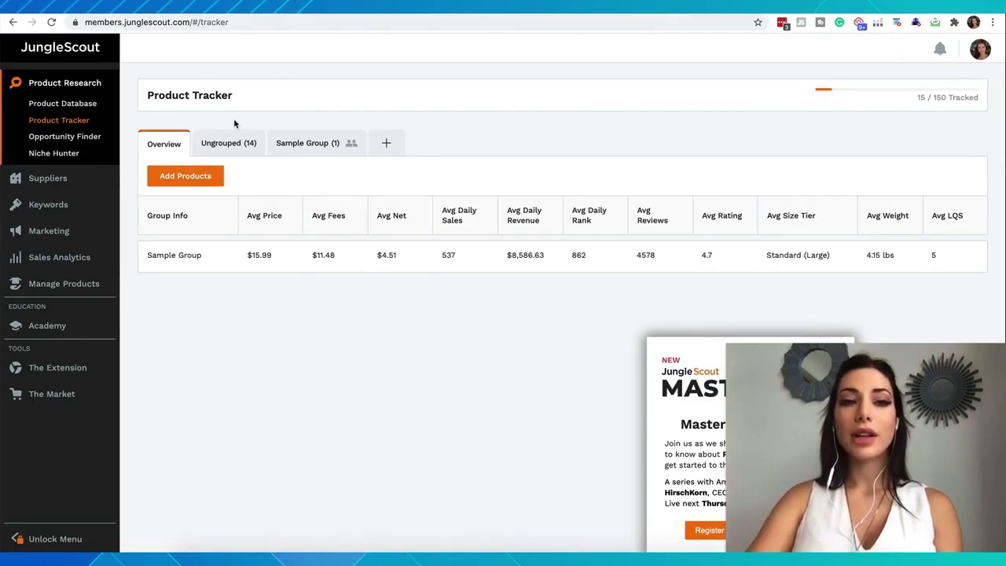
# Step: In Product Database, select all categories except Watches, Video Games, Software, Music, Movies & TV and Kindle Store
pyautogui.click(71, 109)
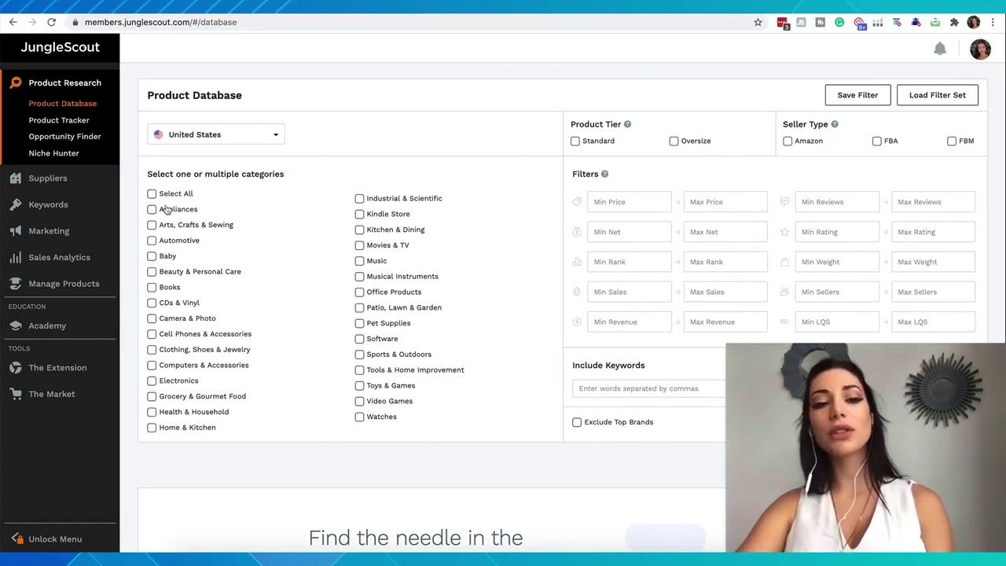
pyautogui.click(152, 194)
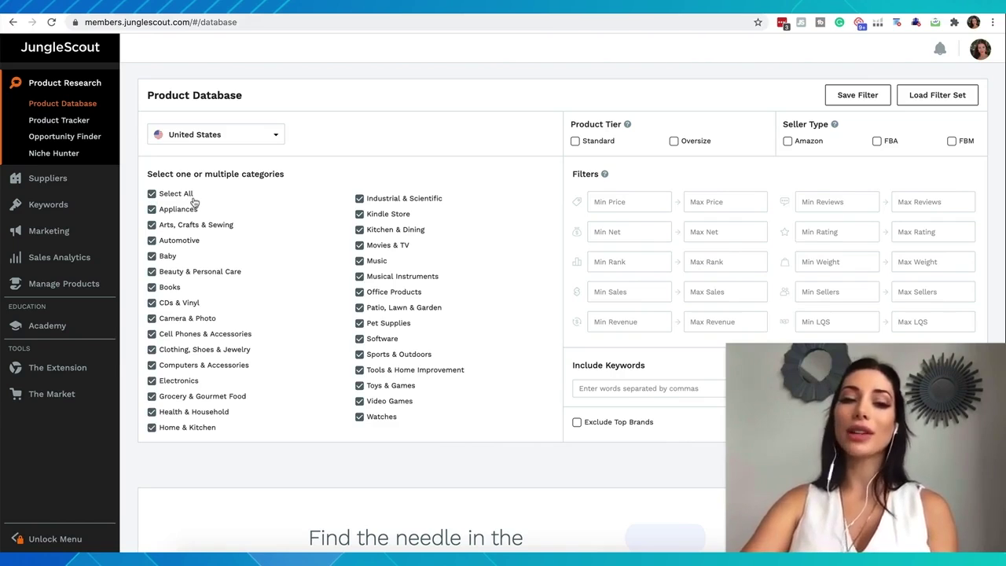
pyautogui.click(360, 417)
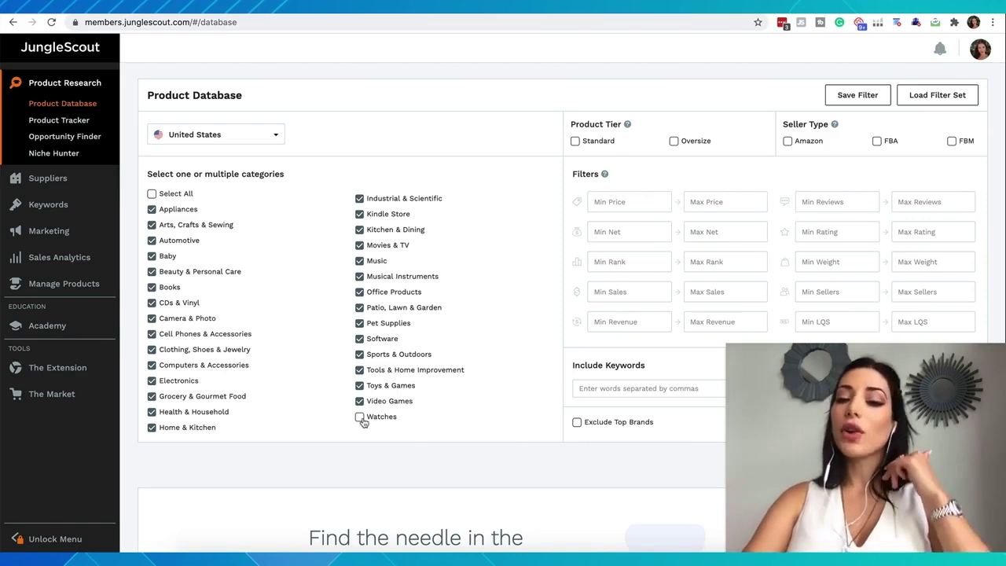
pyautogui.click(360, 402)
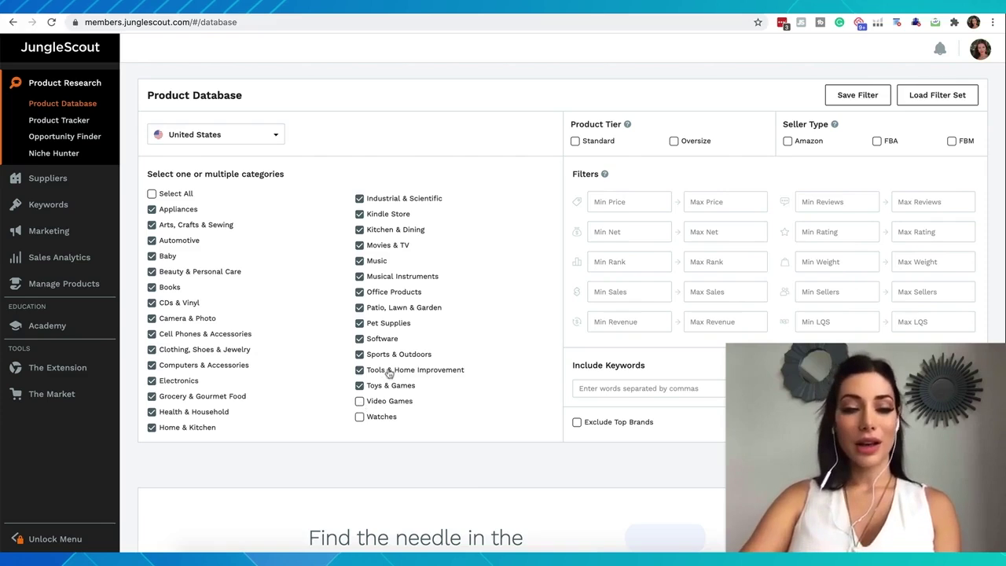
pyautogui.click(361, 339)
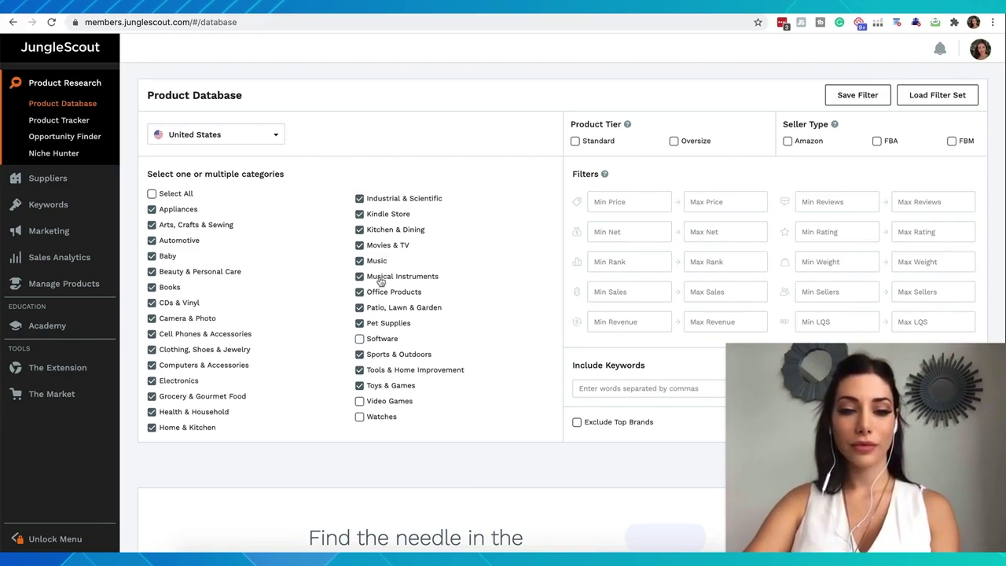
pyautogui.click(361, 261)
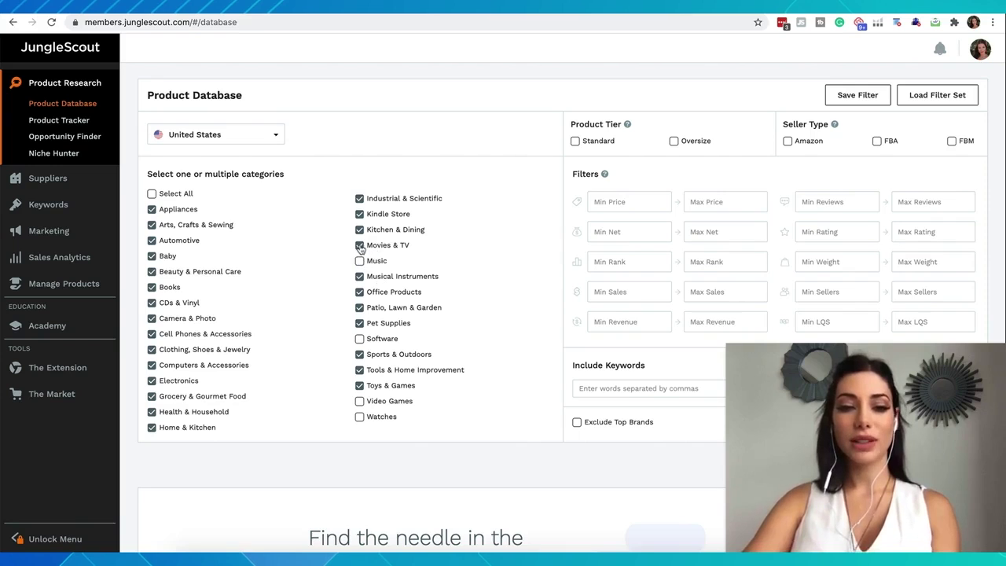
pyautogui.click(360, 246)
pyautogui.click(360, 216)
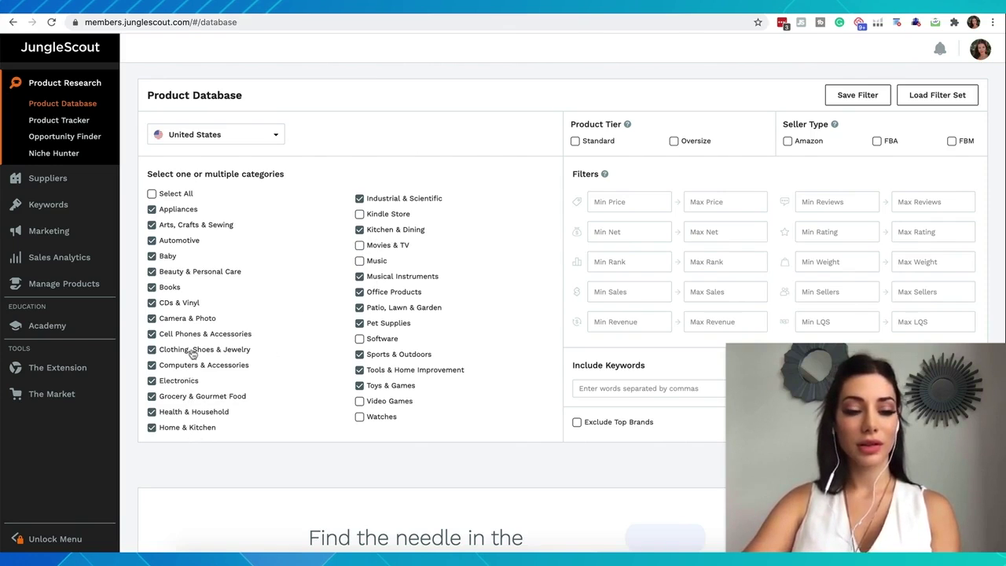
# Step: Clear the remaining categories, including Camera & Photo, CDs & Vinyl, Books and Appliances, leaving only Arts, Crafts & Sewing selected
pyautogui.click(153, 367)
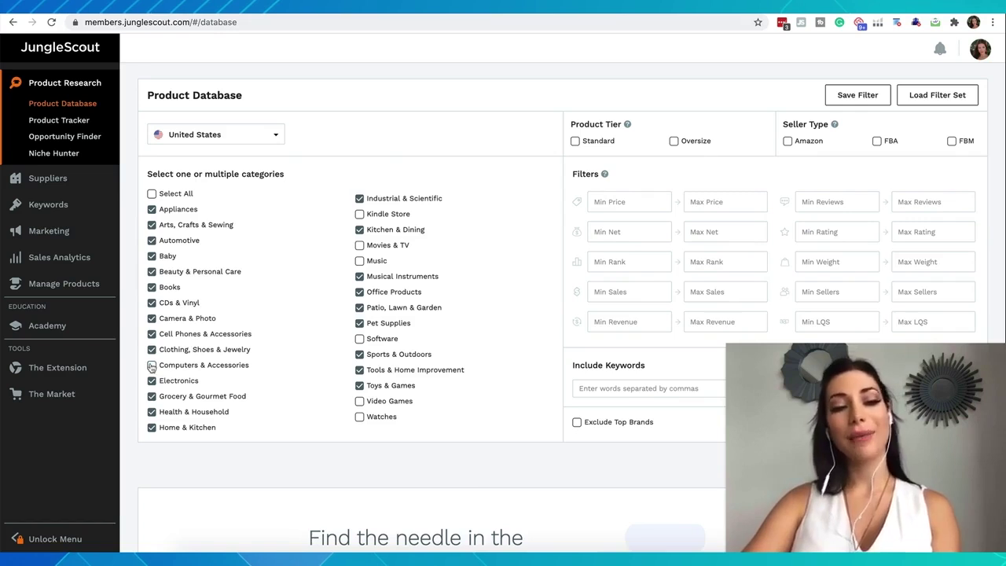
pyautogui.click(152, 366)
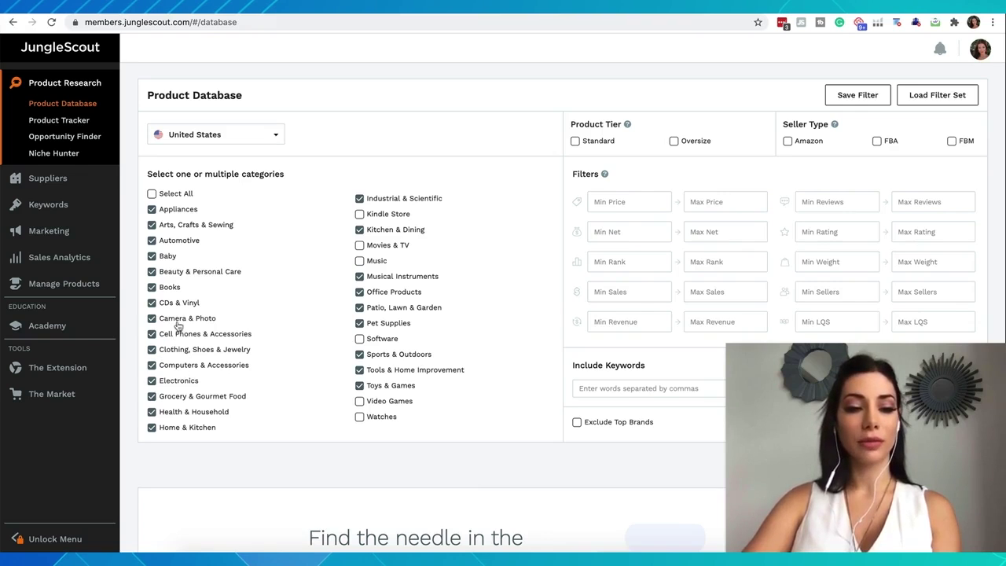
pyautogui.click(152, 319)
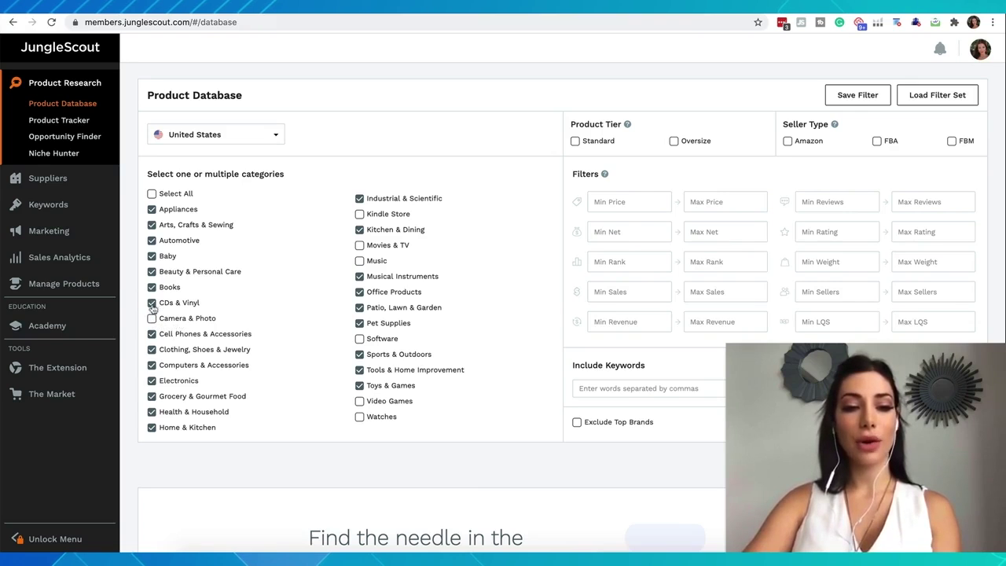
pyautogui.click(152, 288)
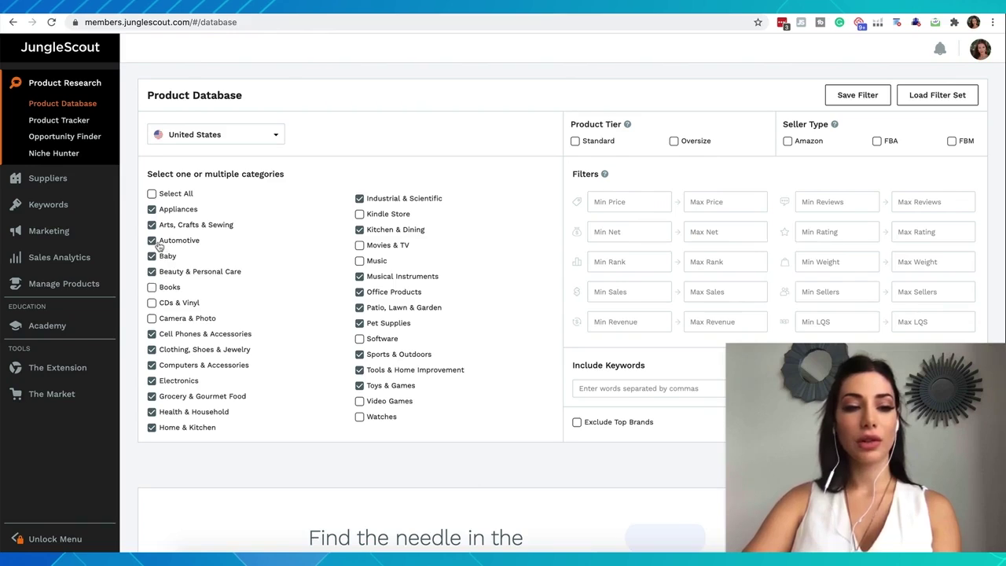
pyautogui.click(152, 209)
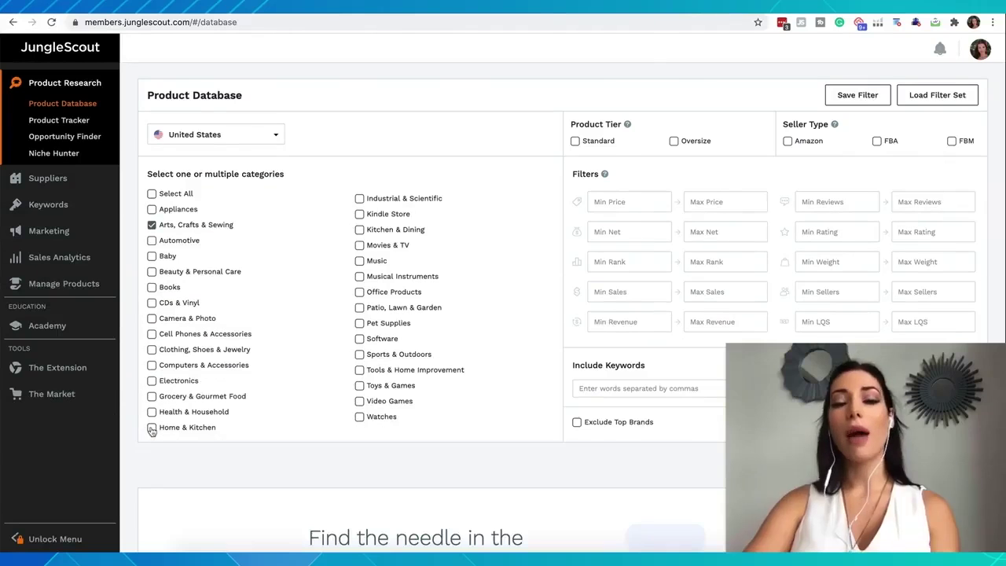
pyautogui.click(152, 429)
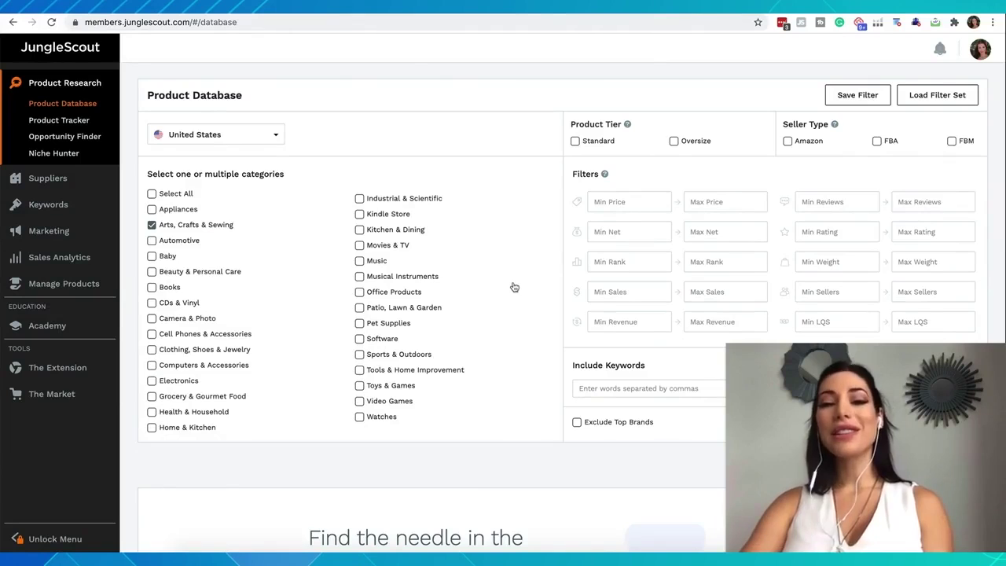
# Step: Review the marketplace choices, keep United States, and restrict the search to the Standard product tier with Amazon and FBA seller types
pyautogui.click(272, 134)
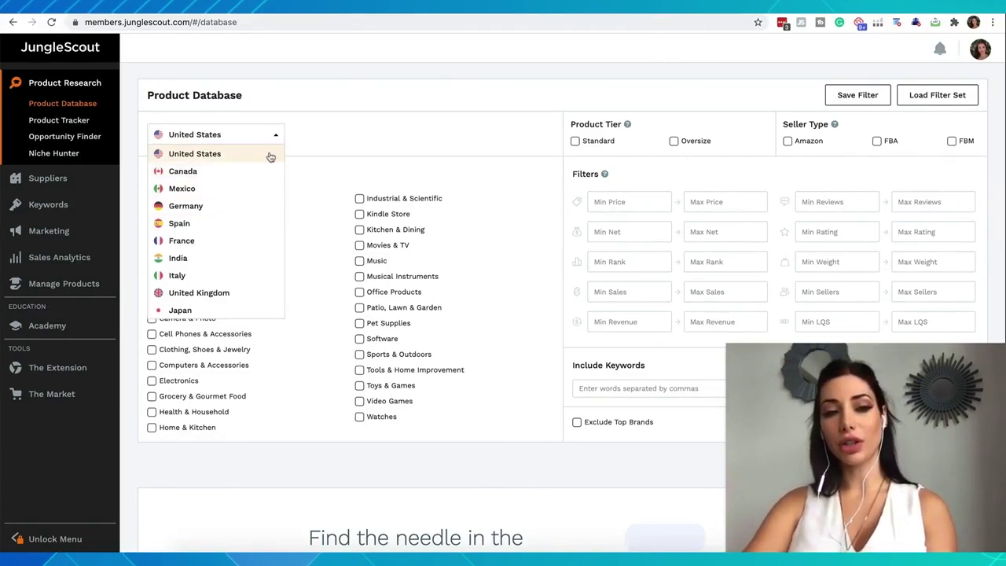
pyautogui.click(373, 140)
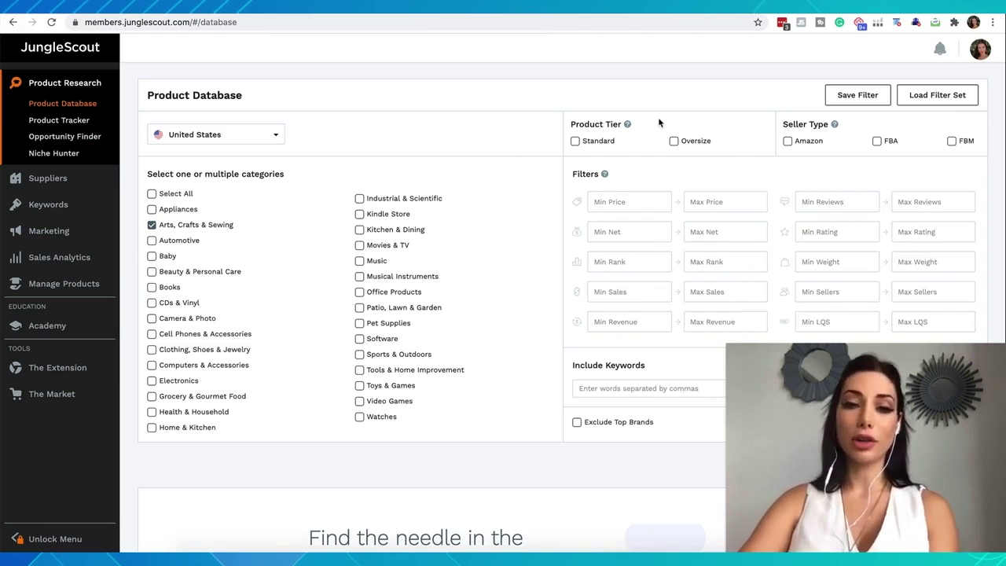
pyautogui.click(575, 143)
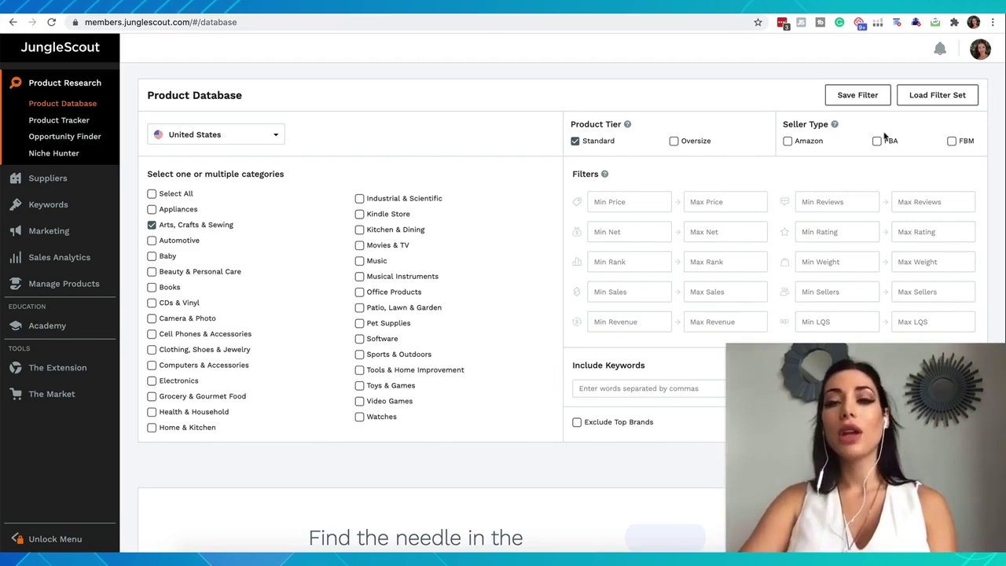
pyautogui.click(788, 142)
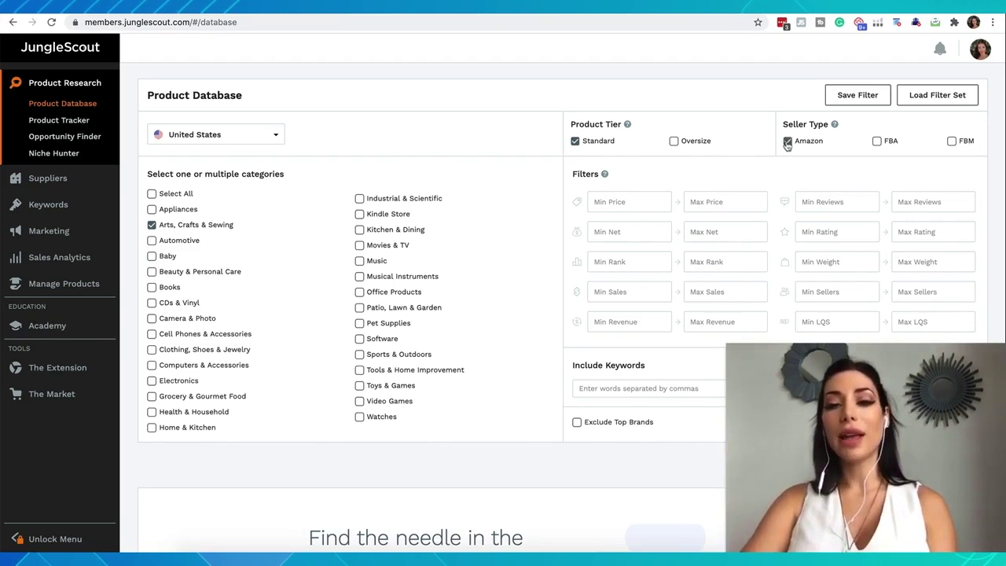
pyautogui.click(877, 142)
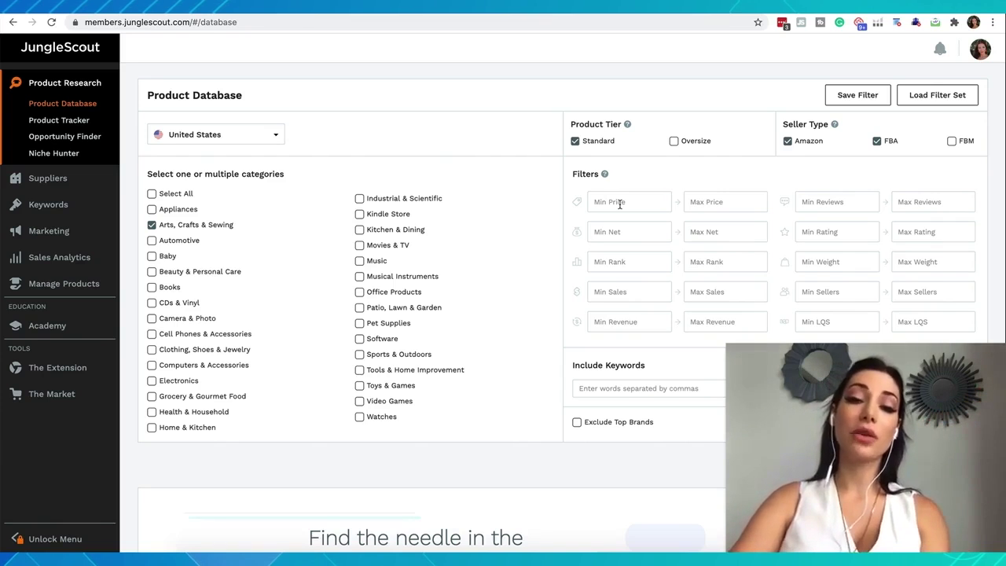
# Step: Set the price filter to a range of 15 to 70 and the maximum number of reviews to 500
pyautogui.click(620, 202)
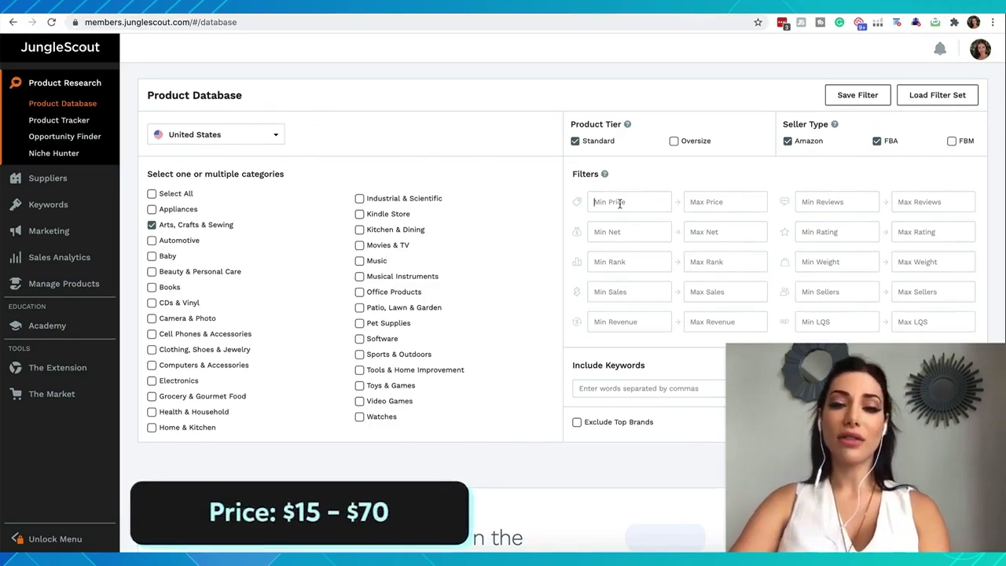
pyautogui.write('15')
pyautogui.click(717, 206)
pyautogui.write('70')
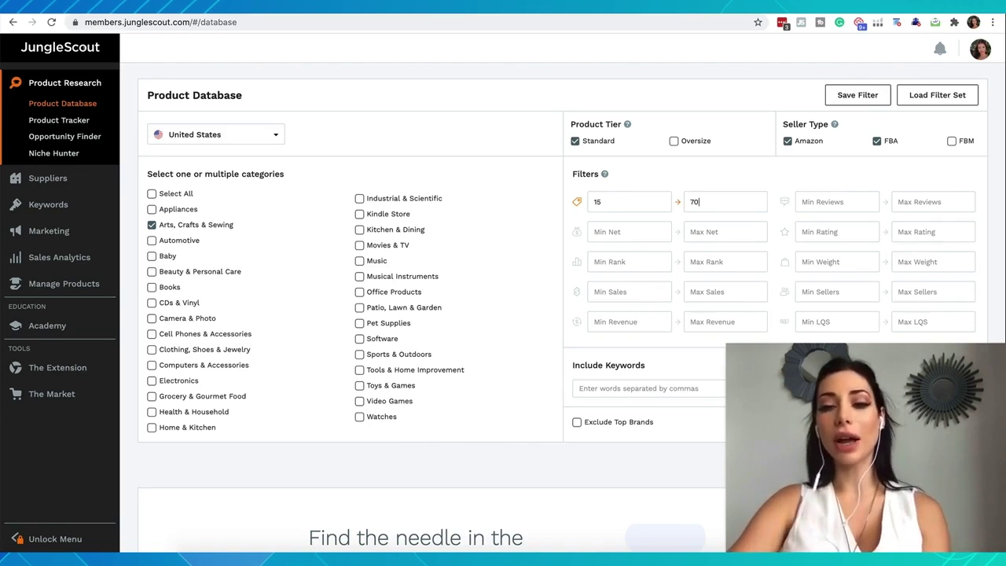
pyautogui.press('Tab')
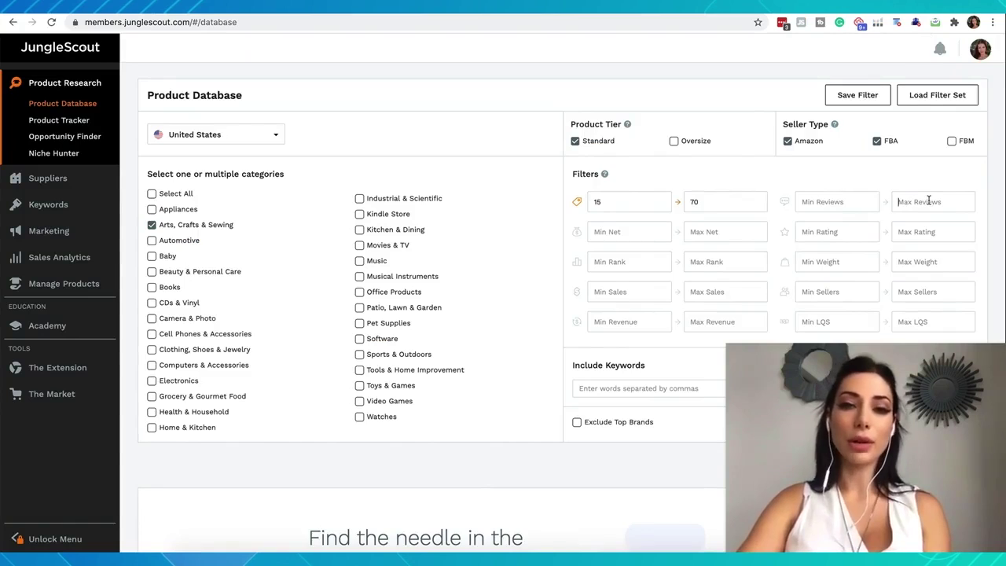
pyautogui.write('50')
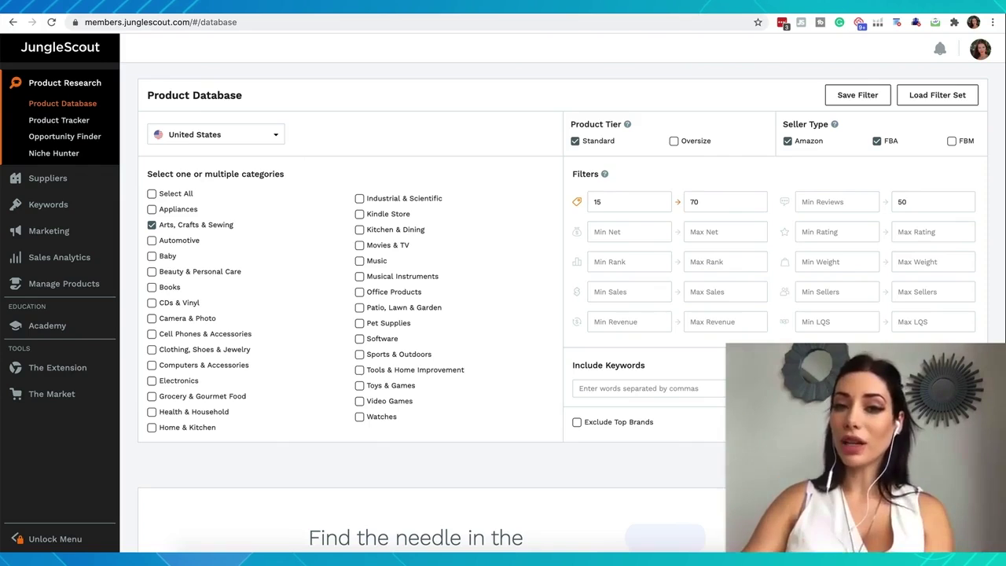
pyautogui.write('0')
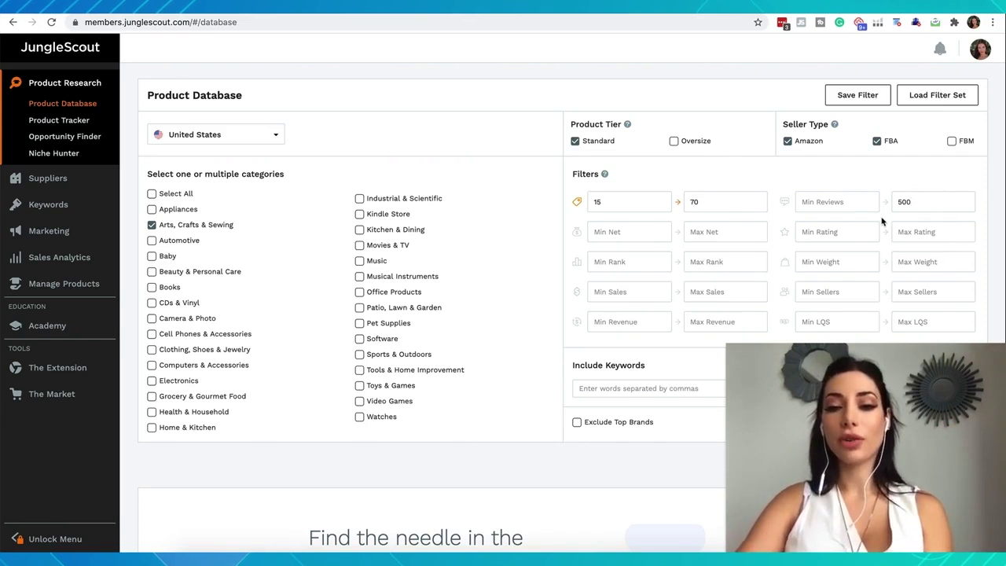
# Step: Set the minimum sales filter to 300 and the maximum weight filter to 2.5
pyautogui.click(644, 290)
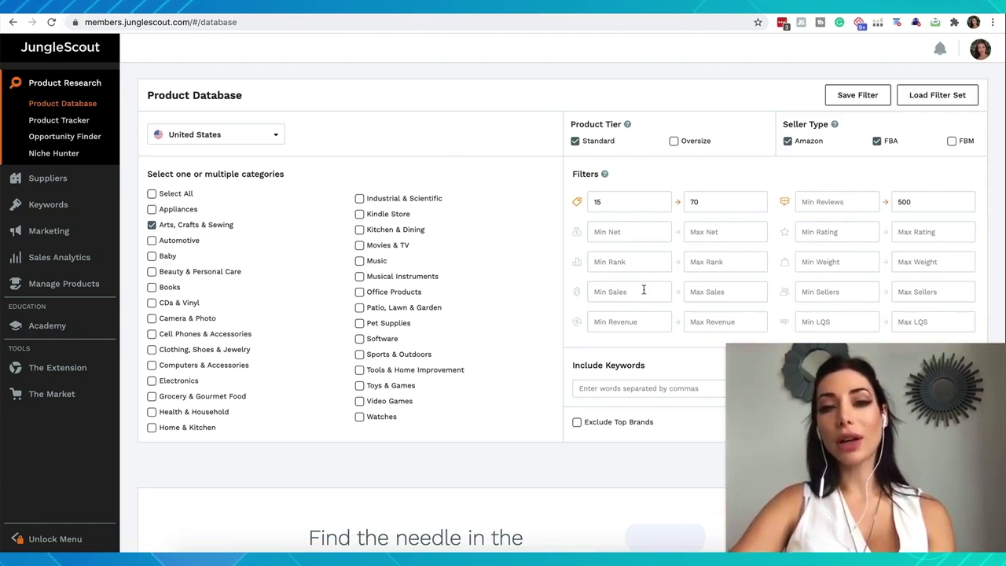
pyautogui.click(643, 290)
pyautogui.write('300')
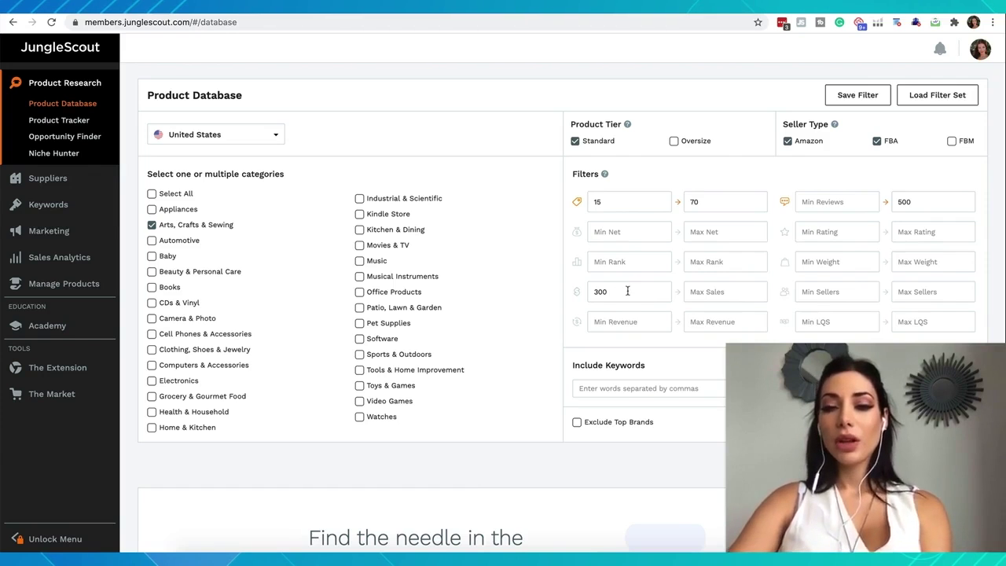
pyautogui.scroll(-1, 627, 290)
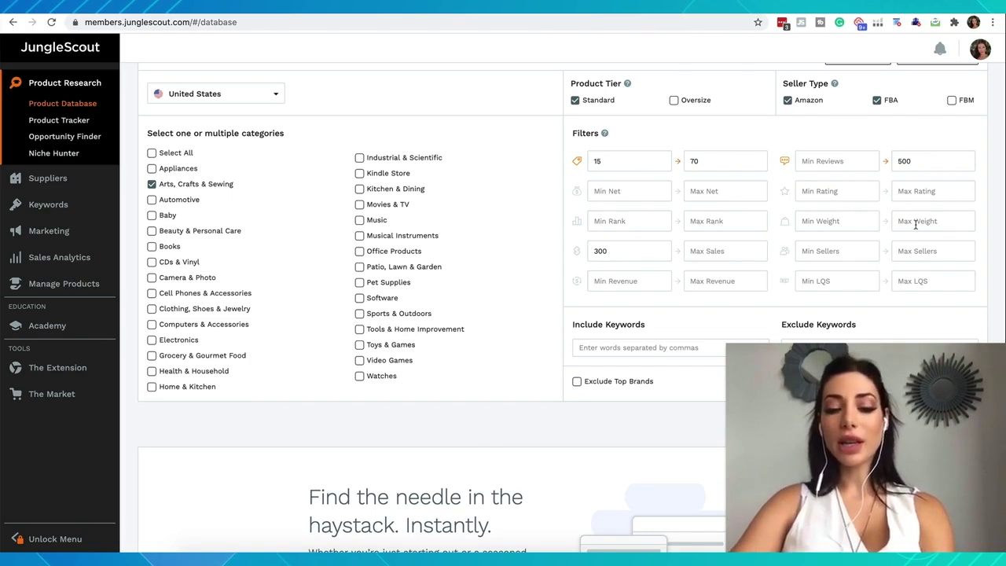
pyautogui.write('2.5')
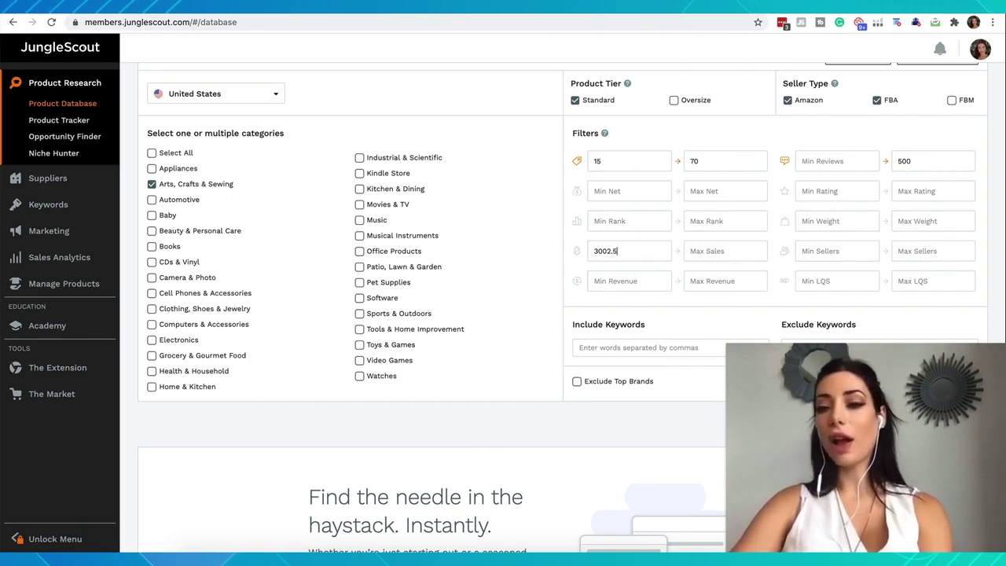
pyautogui.click(932, 222)
pyautogui.write('2.5')
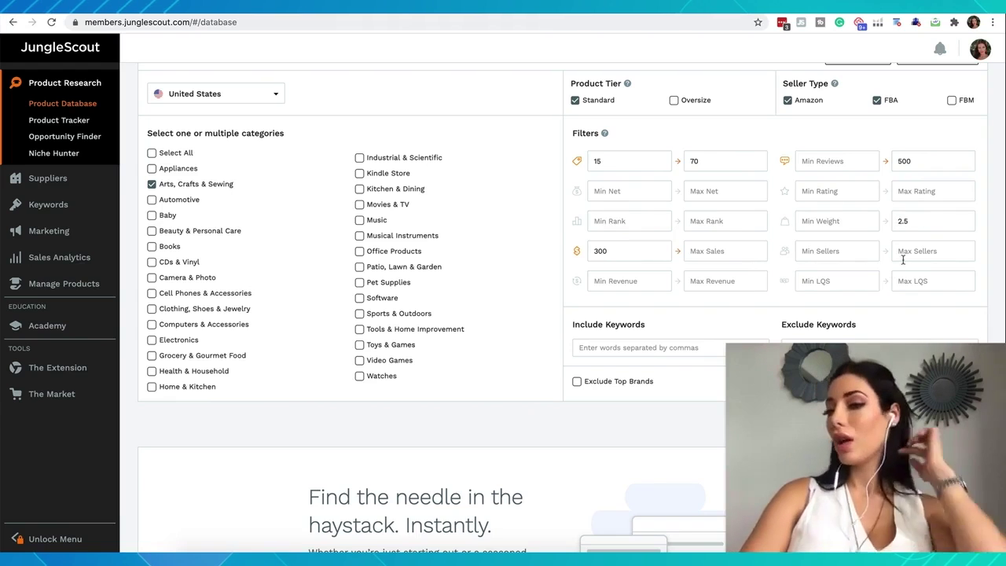
pyautogui.press('BackSpace')
pyautogui.press('BackSpace')
pyautogui.press('BackSpace')
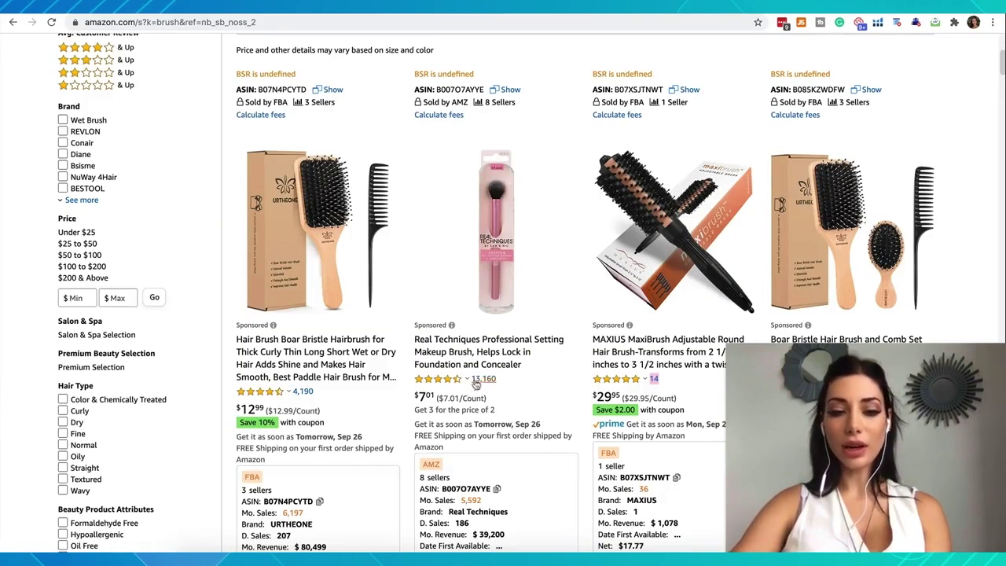
# Step: Switch to Amazon's search results for "brush" and compare the products' star ratings, review counts and sales figures
pyautogui.moveTo(458, 383)
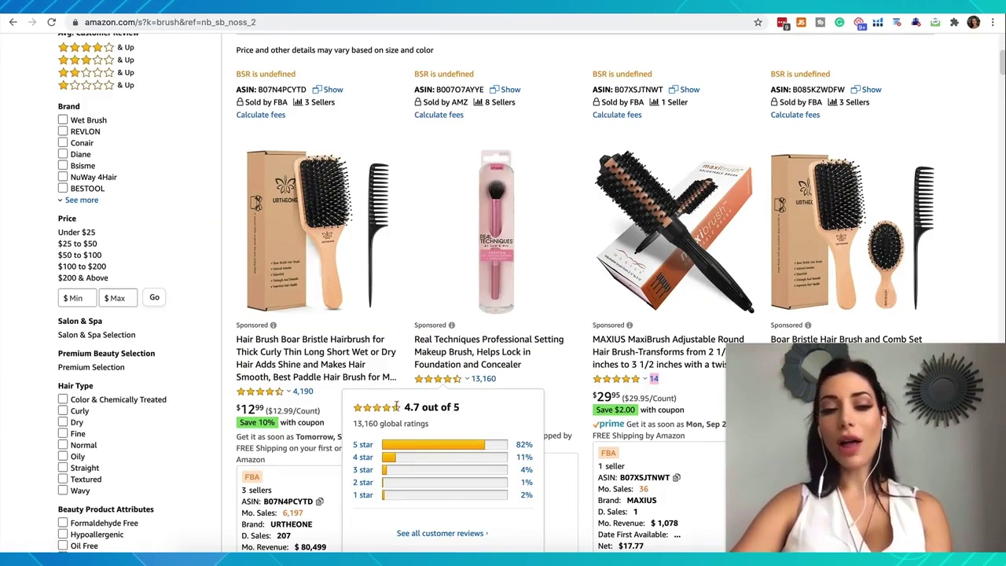
pyautogui.moveTo(285, 394)
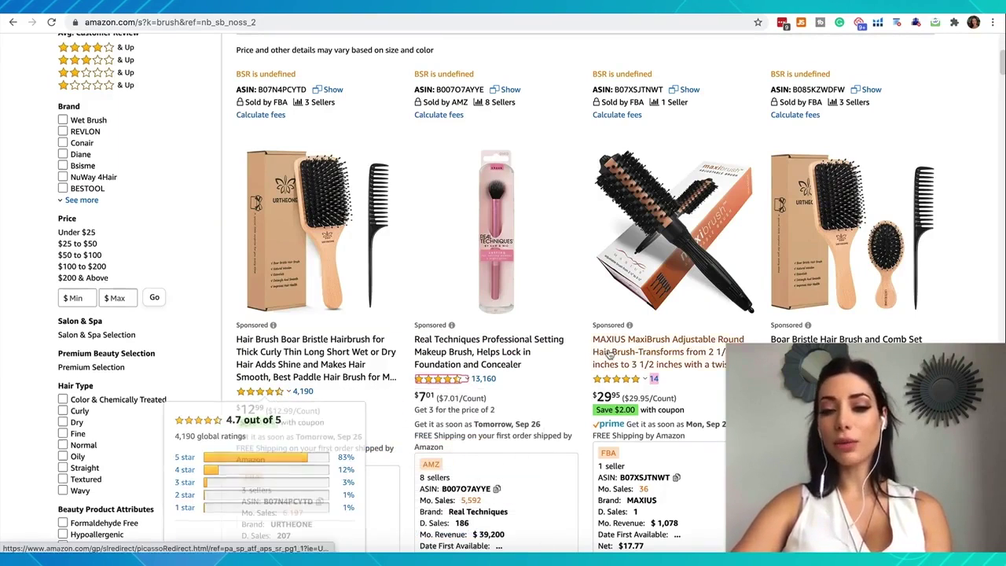
pyautogui.scroll(-1, 629, 354)
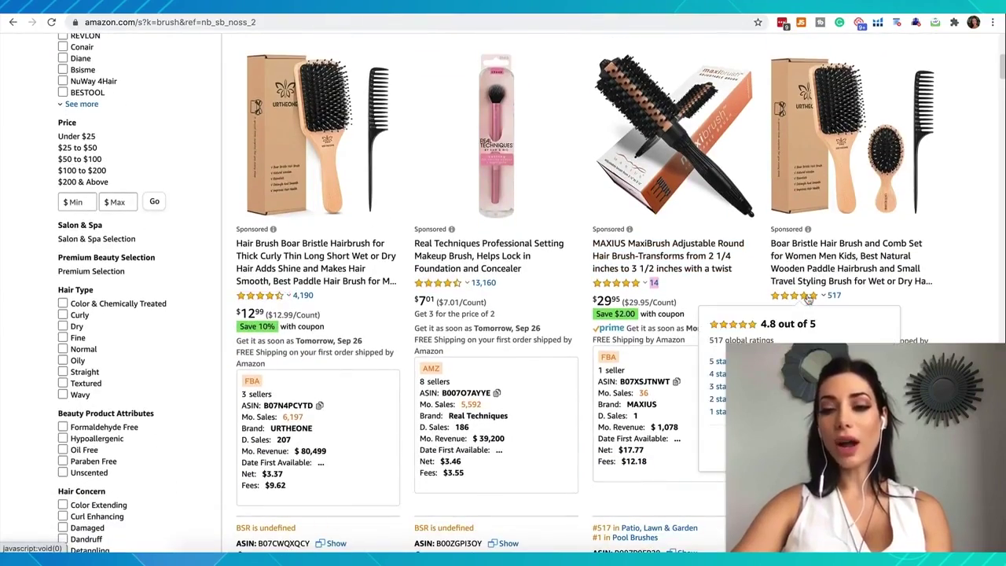
pyautogui.scroll(-5, 621, 292)
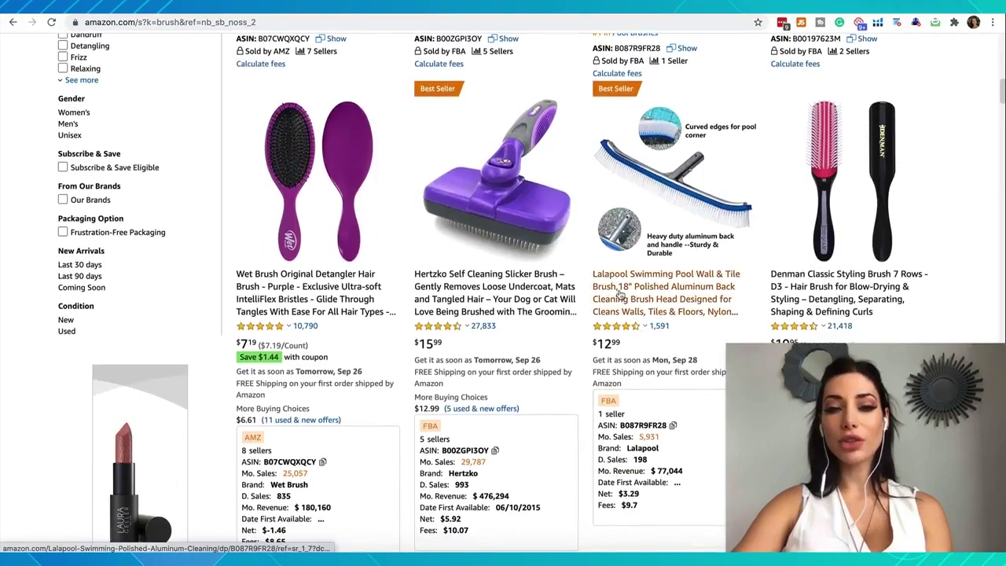
pyautogui.scroll(-1, 621, 292)
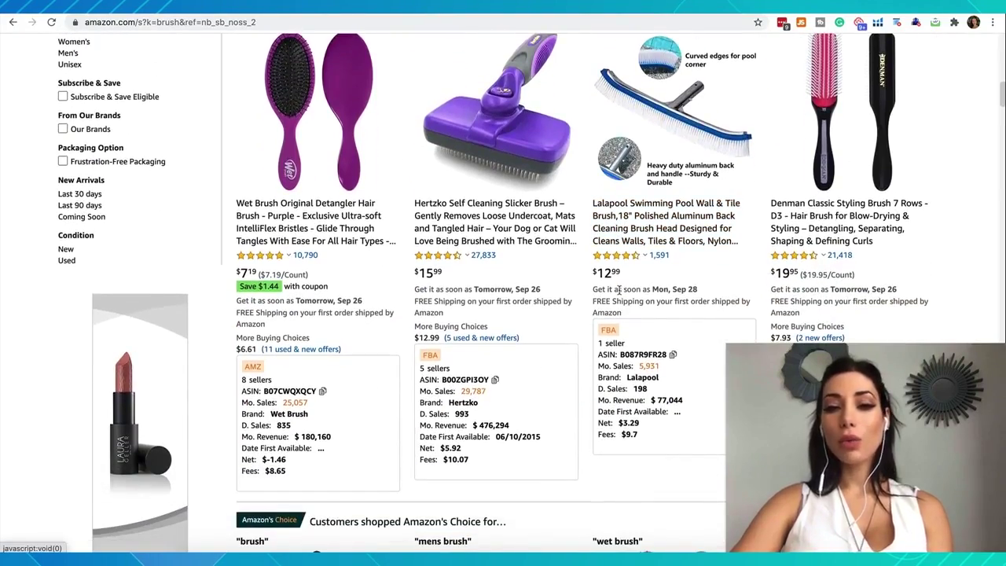
pyautogui.scroll(-5, 618, 290)
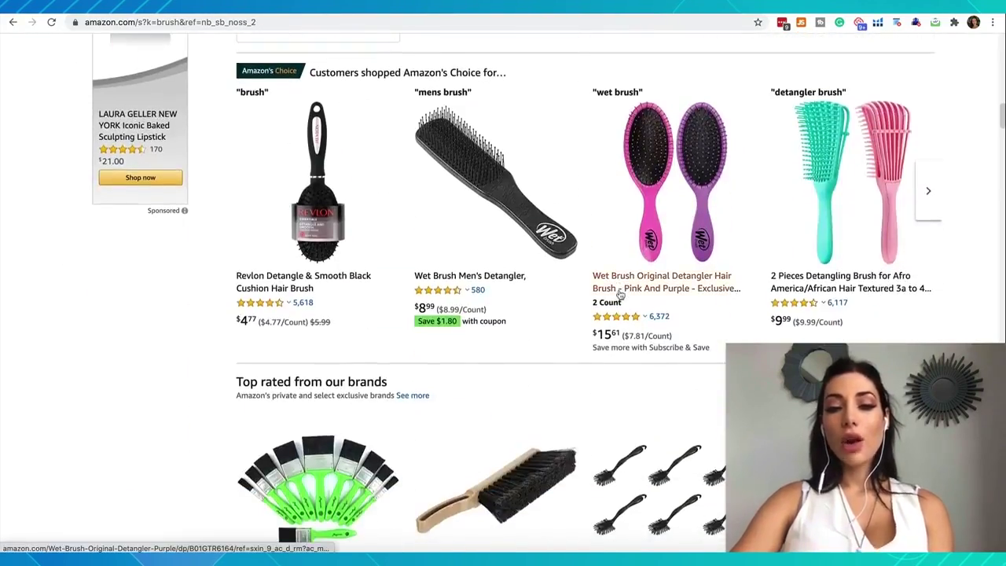
# Step: Examine the Wet Brush detangler's rating breakdown and the star rating and review count on the Genround plastic bottle cutter listing
pyautogui.moveTo(617, 322)
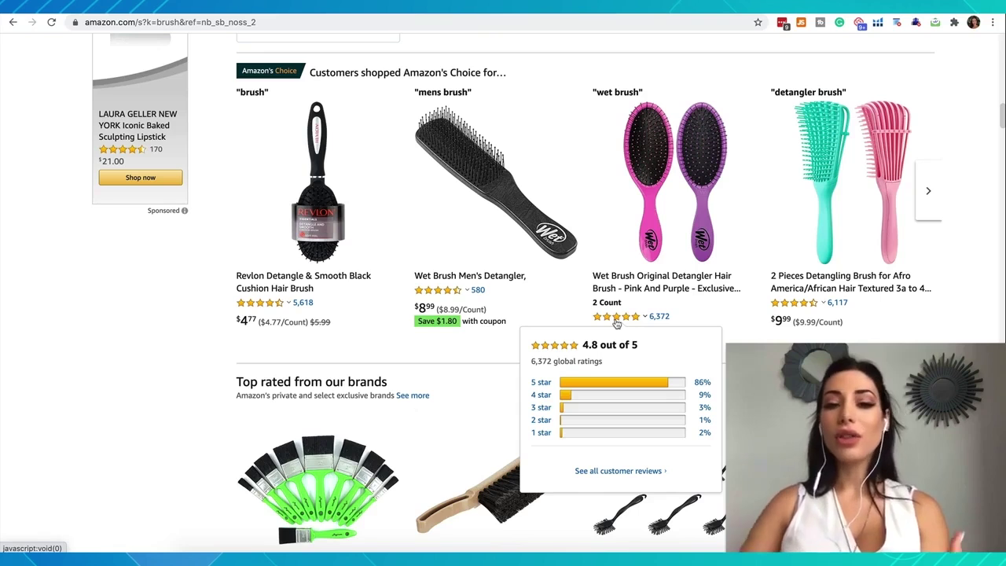
pyautogui.moveTo(279, 305)
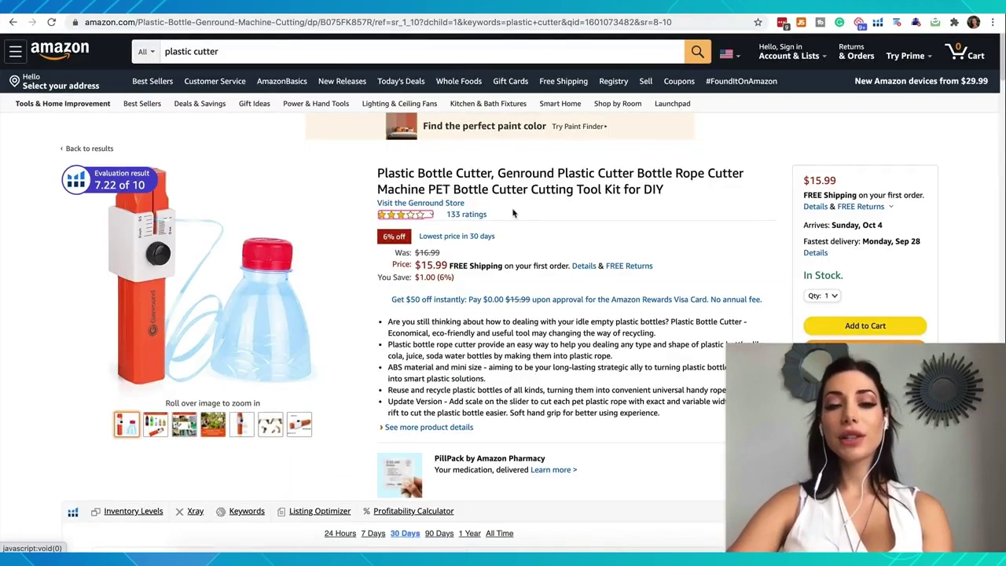
pyautogui.moveTo(397, 224)
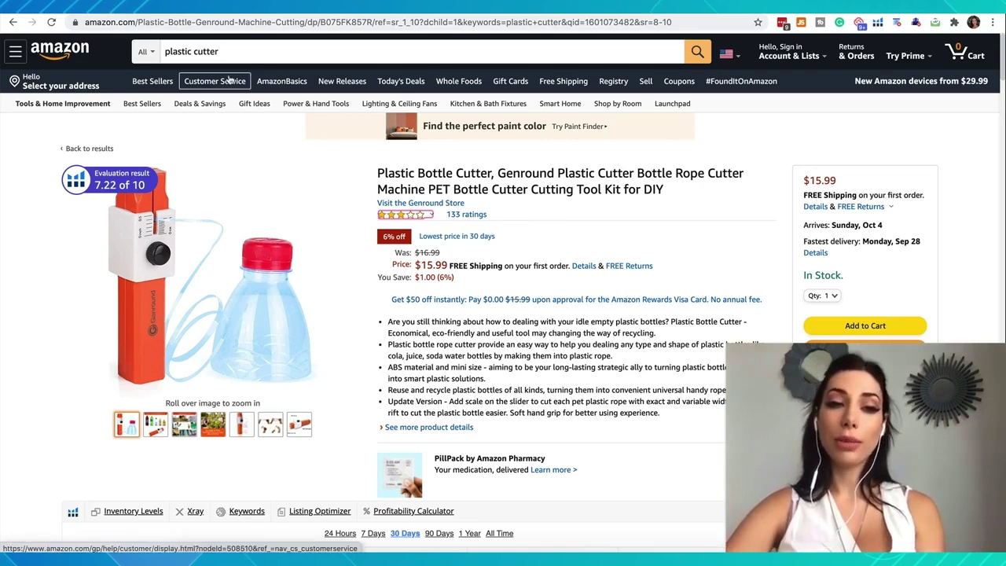
pyautogui.moveTo(272, 225)
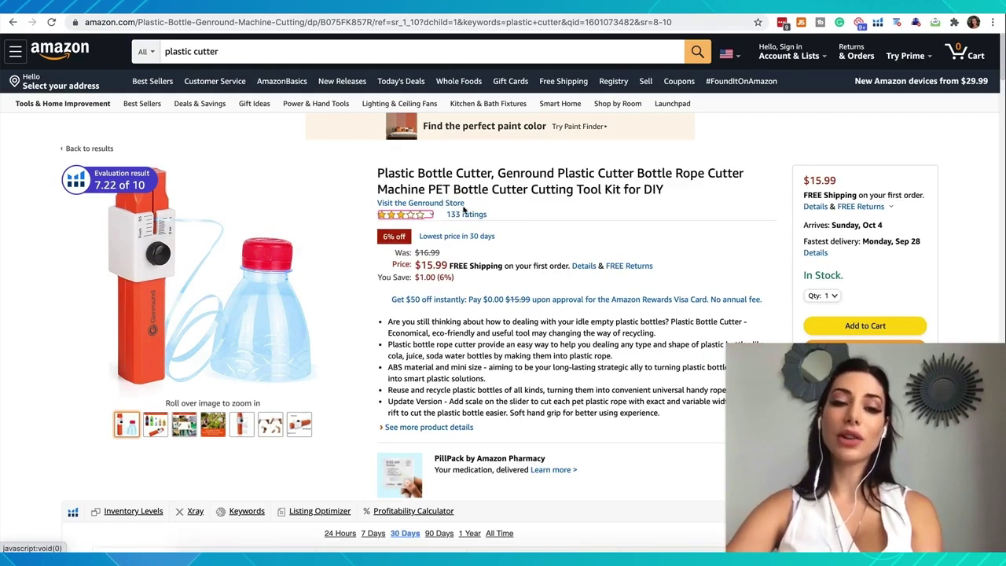
pyautogui.moveTo(413, 216)
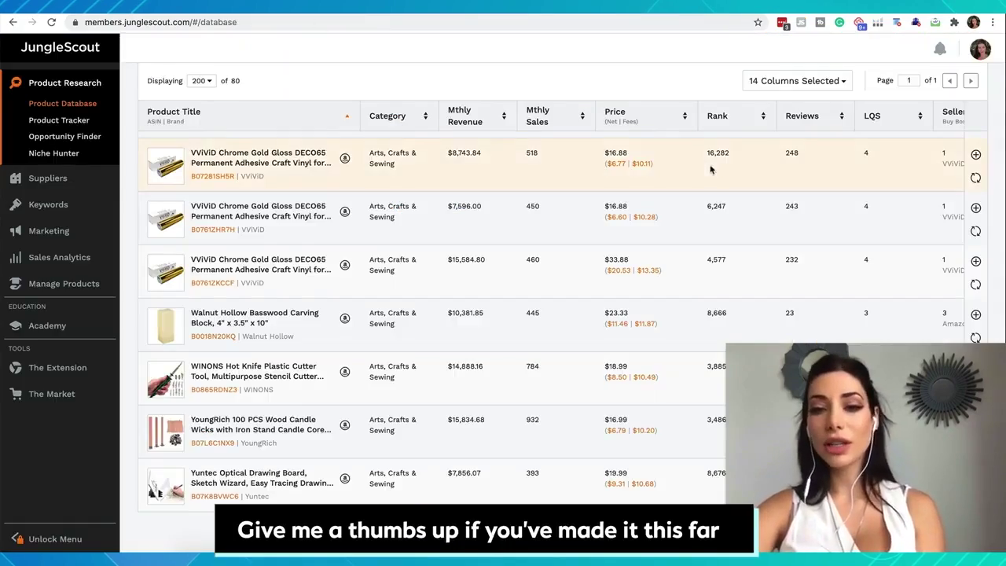
# Step: Return to Jungle Scout's Product Database and review the search filters, focusing on the maximum rating of 3.7
pyautogui.scroll(10, 382, 126)
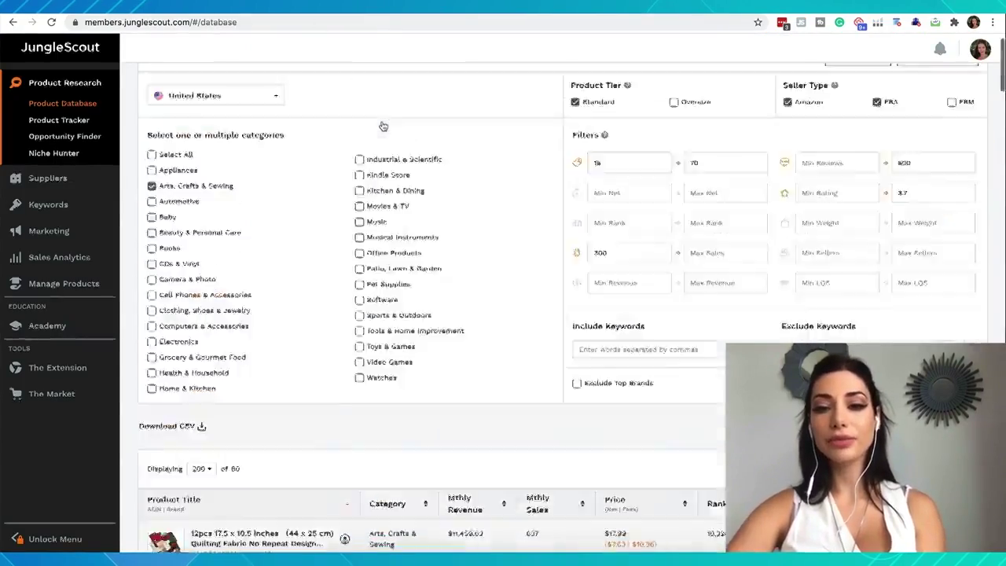
pyautogui.scroll(-1, 452, 131)
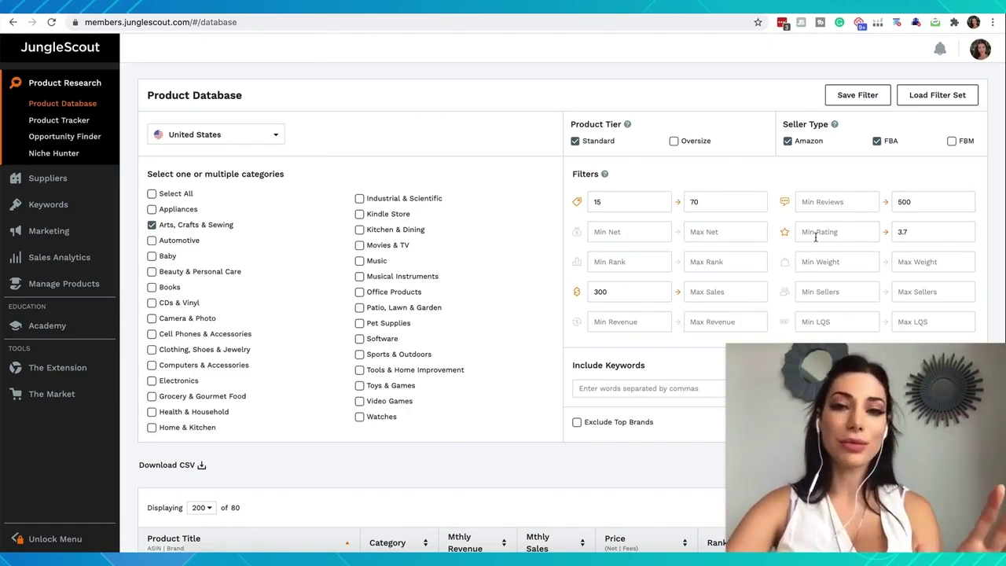
pyautogui.moveTo(909, 231); pyautogui.dragTo(872, 231)
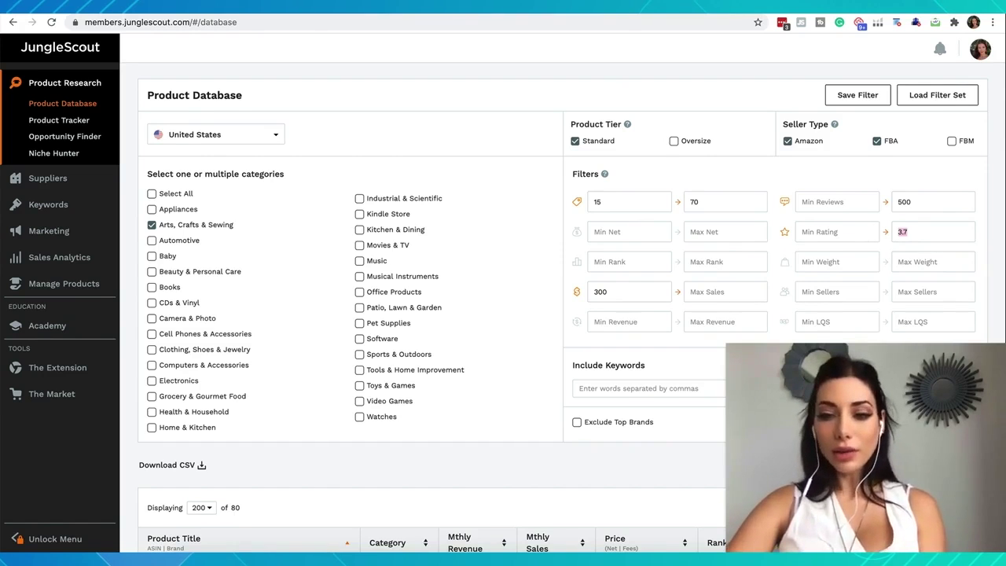
pyautogui.scroll(-1, 723, 169)
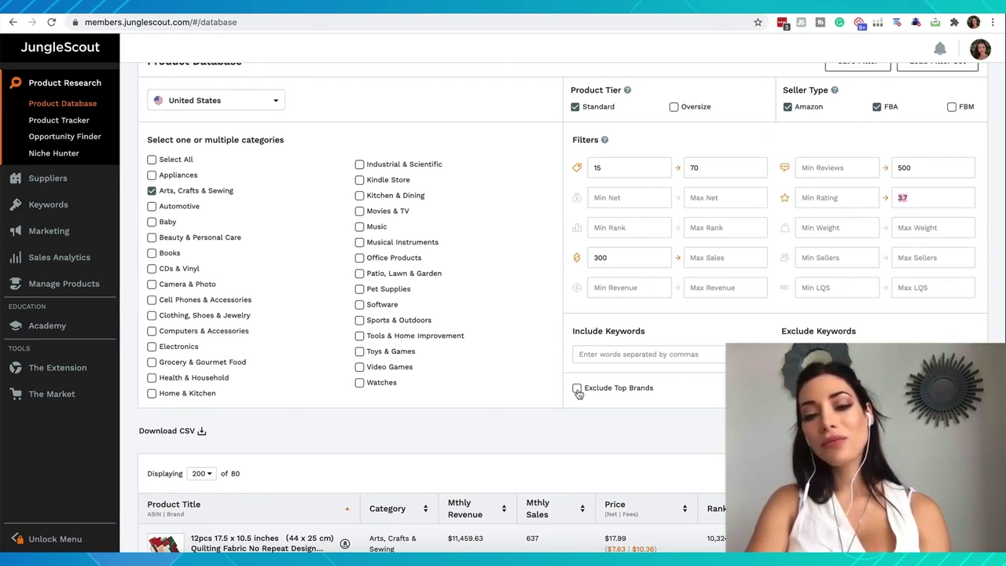
# Step: Turn on the exclusion of top brands and turn it off again
pyautogui.click(577, 388)
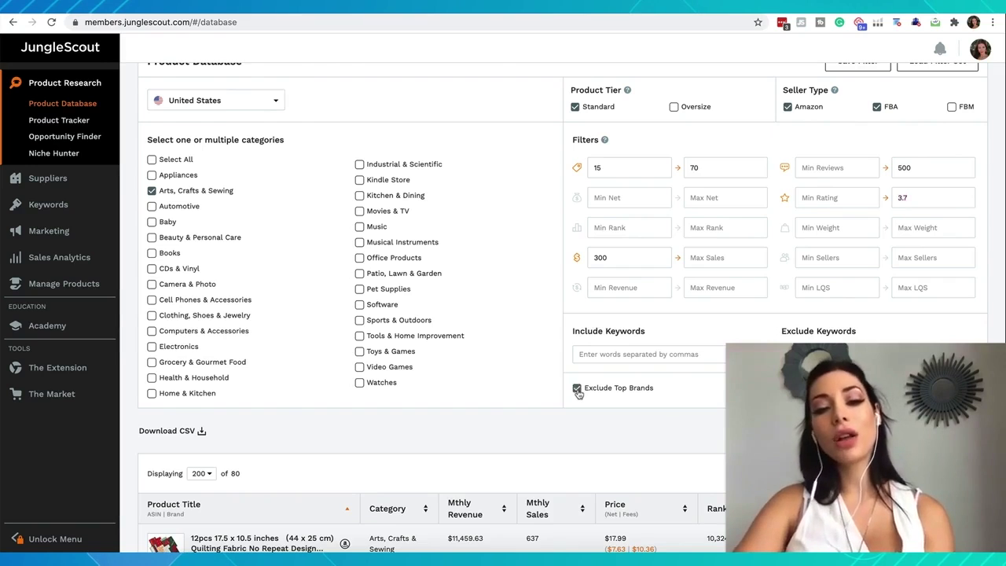
pyautogui.click(577, 388)
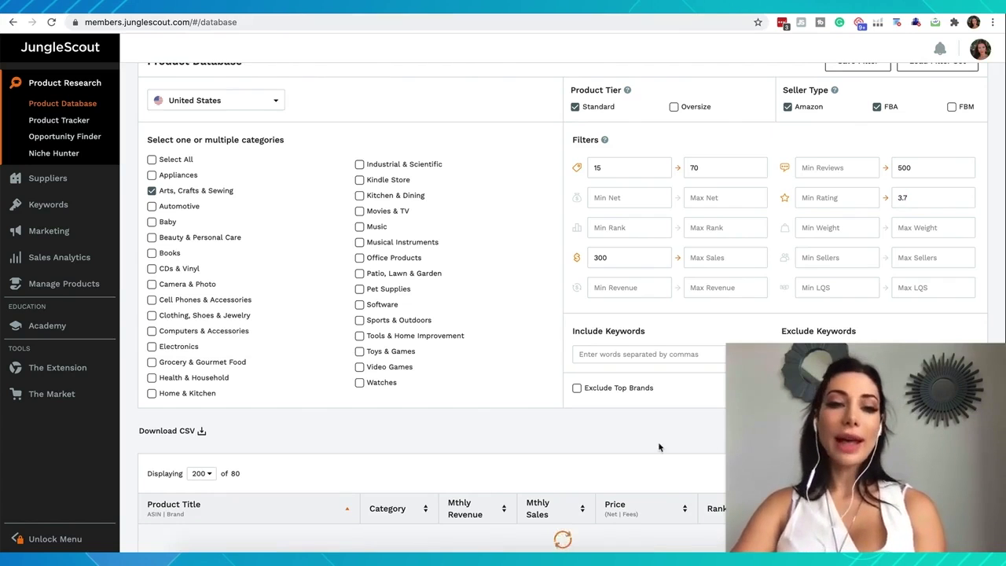
# Step: Compare the Arts, Crafts & Sewing product results with the category and filter settings that produced them
pyautogui.scroll(-5, 402, 304)
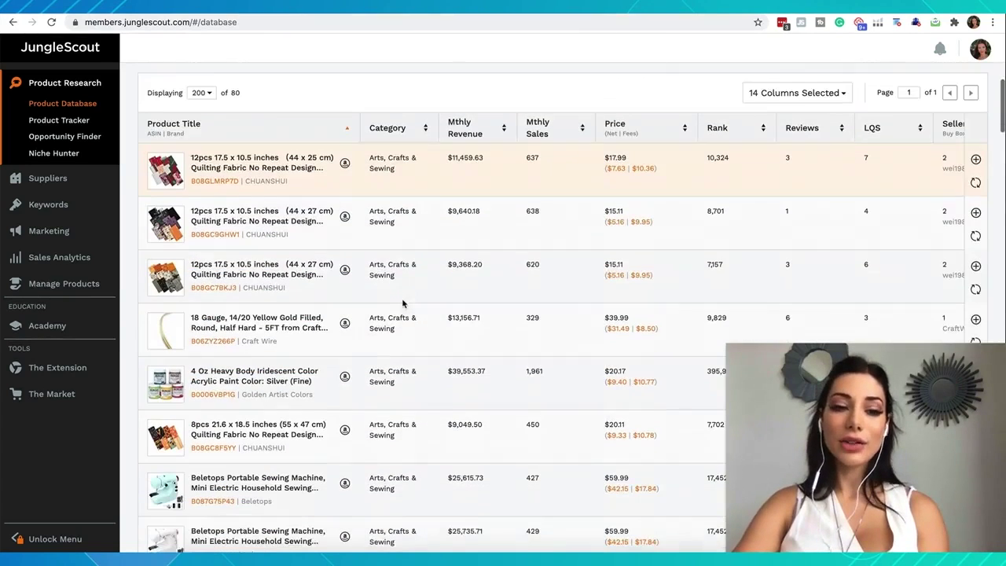
pyautogui.scroll(1, 220, 95)
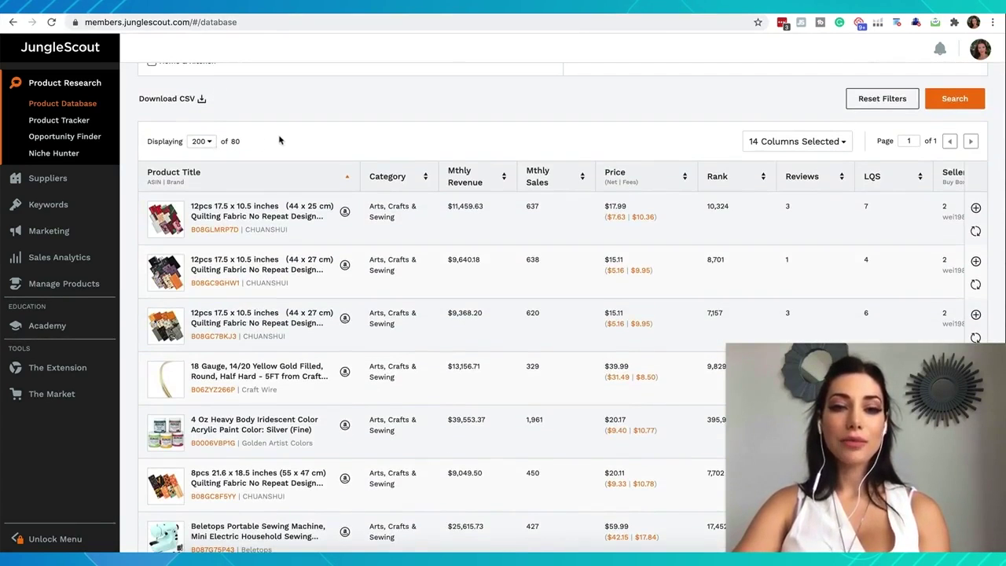
pyautogui.scroll(5, 343, 150)
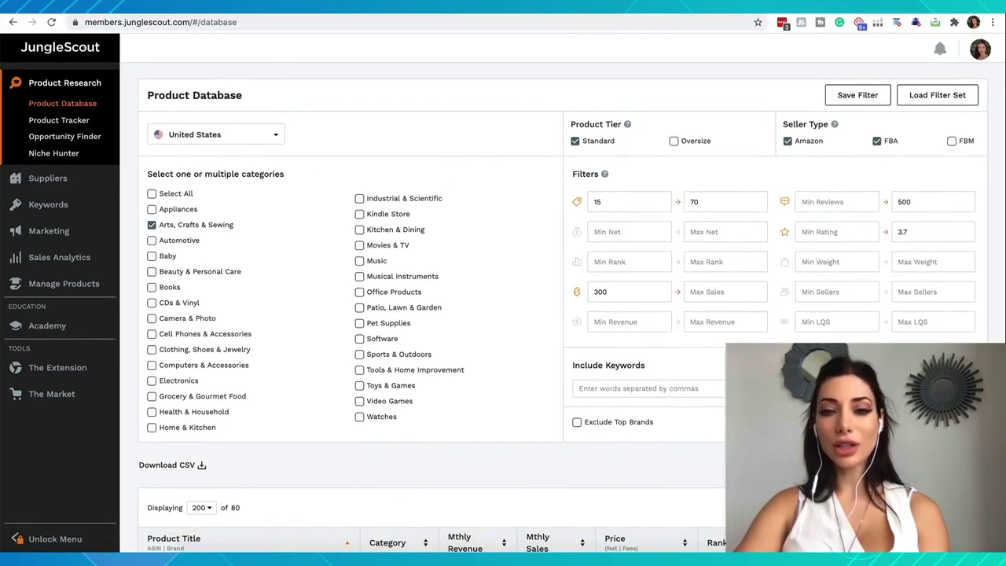
pyautogui.scroll(-1, 375, 325)
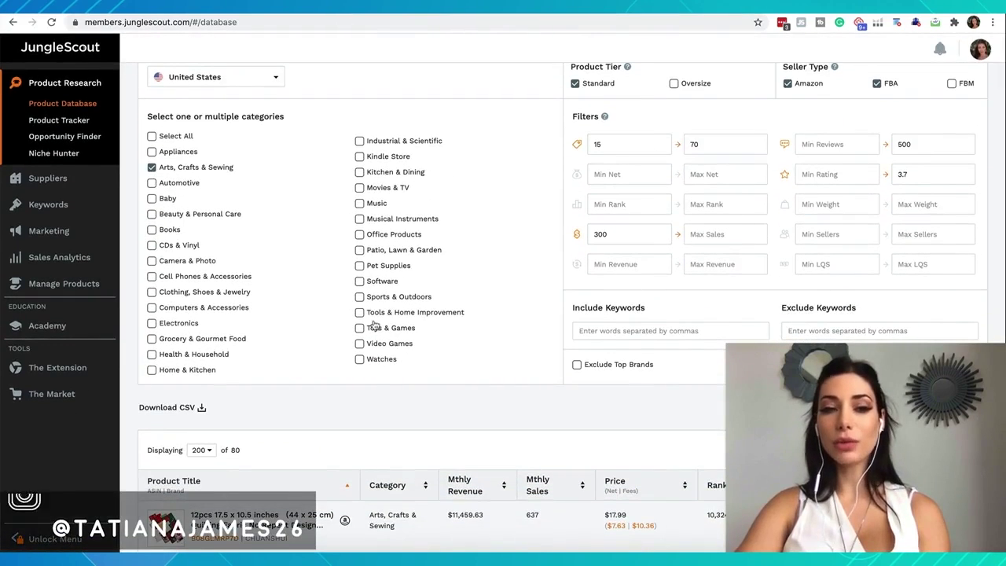
pyautogui.scroll(-4, 375, 325)
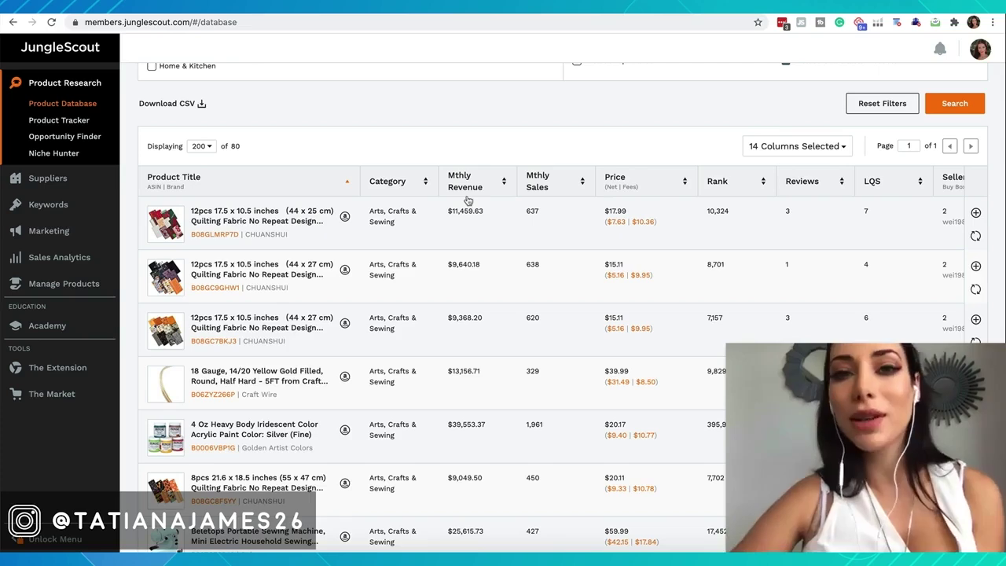
pyautogui.scroll(5, 466, 200)
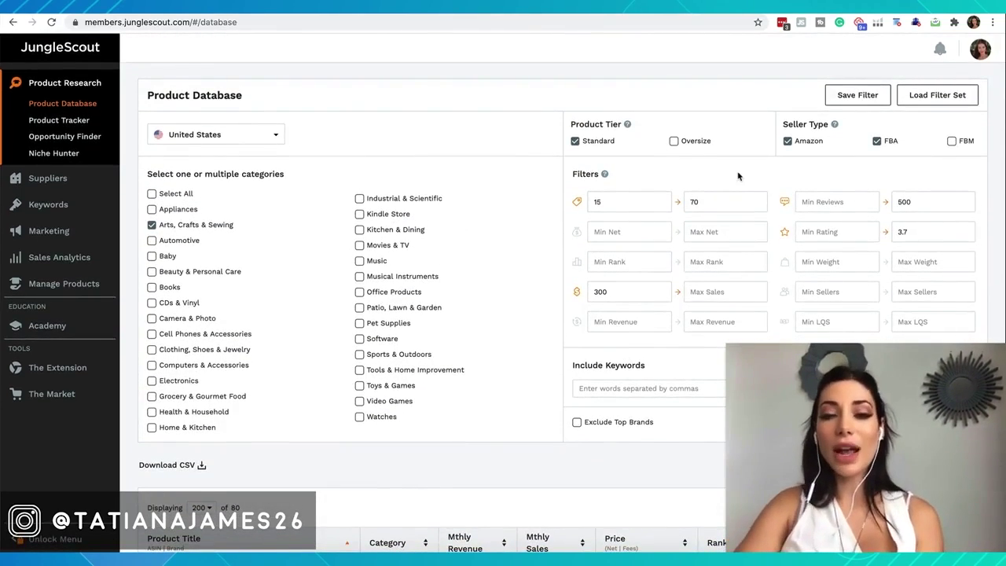
pyautogui.scroll(-5, 215, 247)
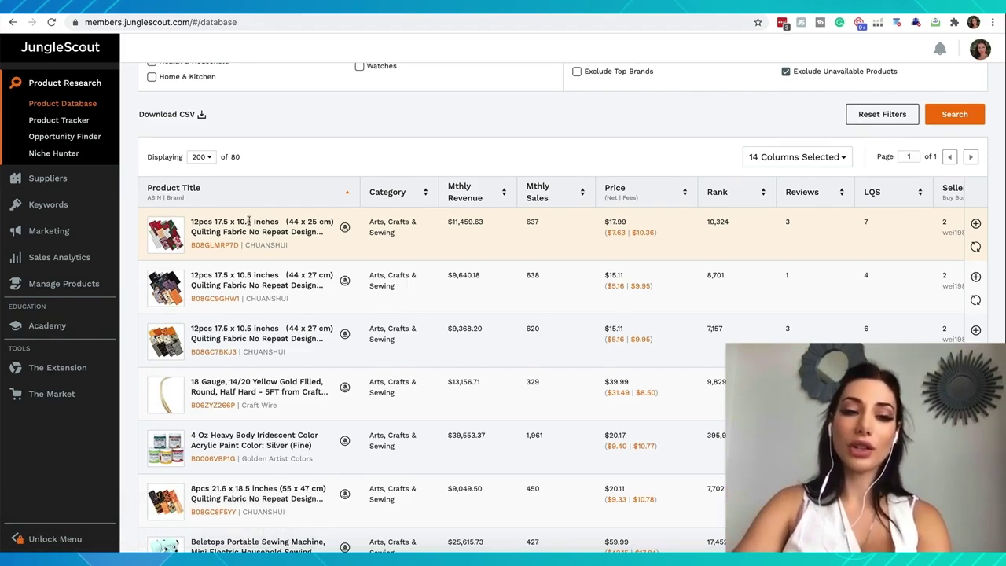
# Step: Add the 4 Oz Heavy Body Iridescent acrylic paint to the product tracker in a new product group named Arts
pyautogui.scroll(-3, 180, 263)
pyautogui.moveTo(180, 263)
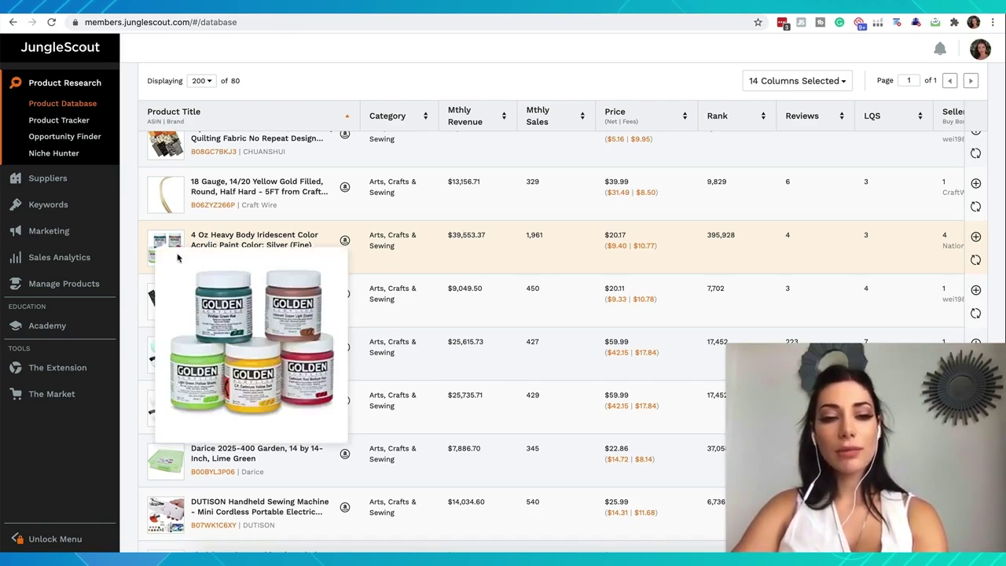
pyautogui.scroll(1, 306, 209)
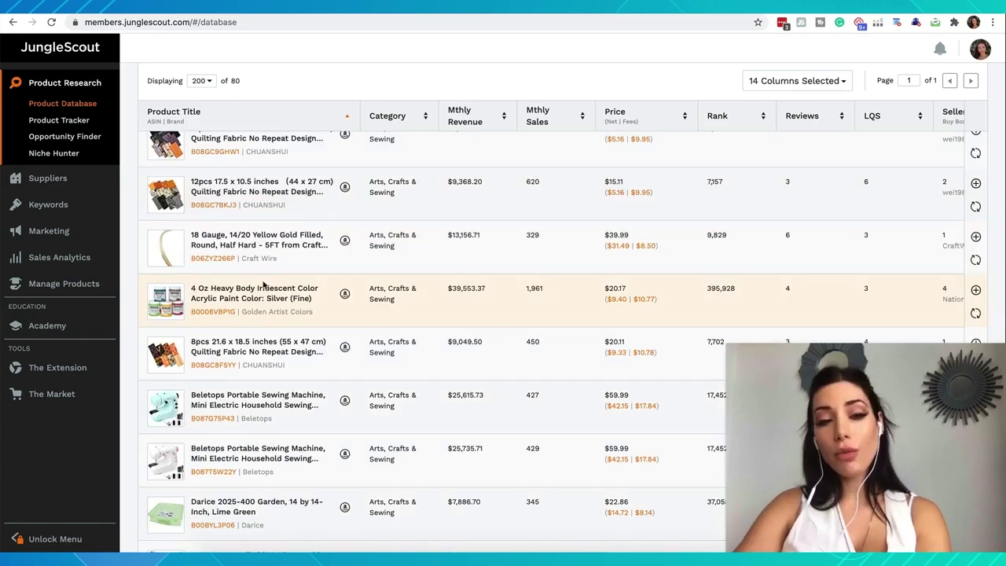
pyautogui.scroll(1, 268, 330)
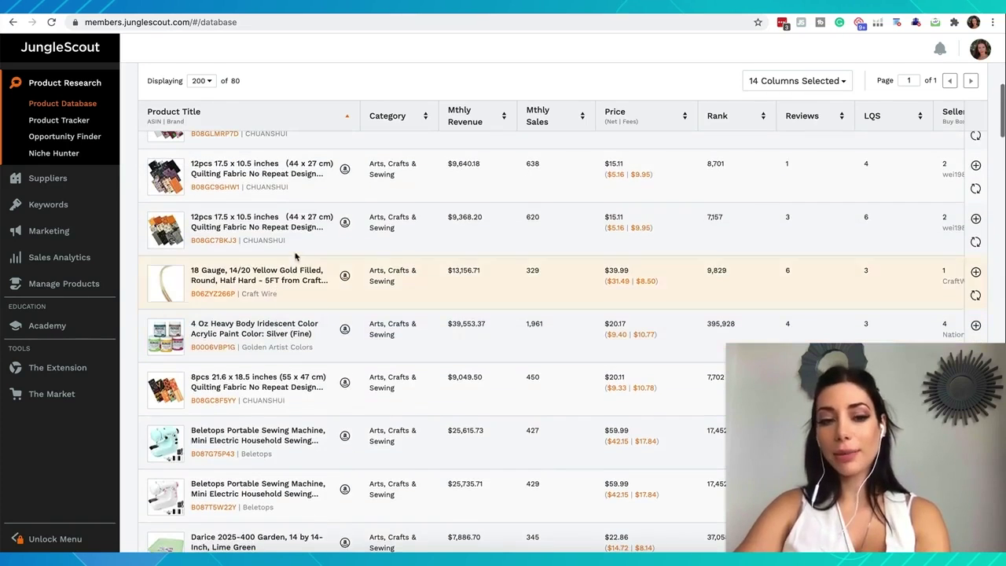
pyautogui.scroll(-1, 256, 381)
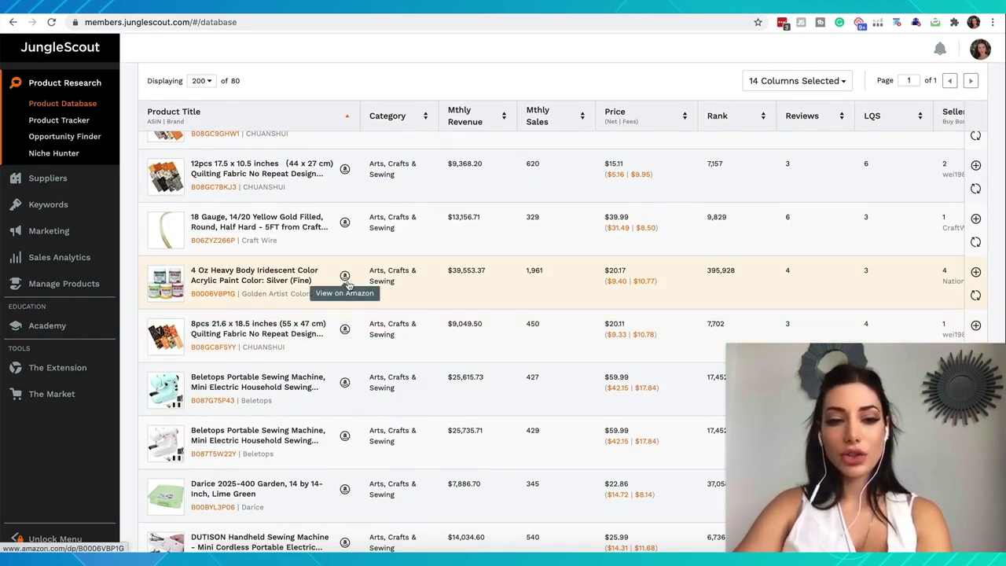
pyautogui.hscroll(5, 389, 281)
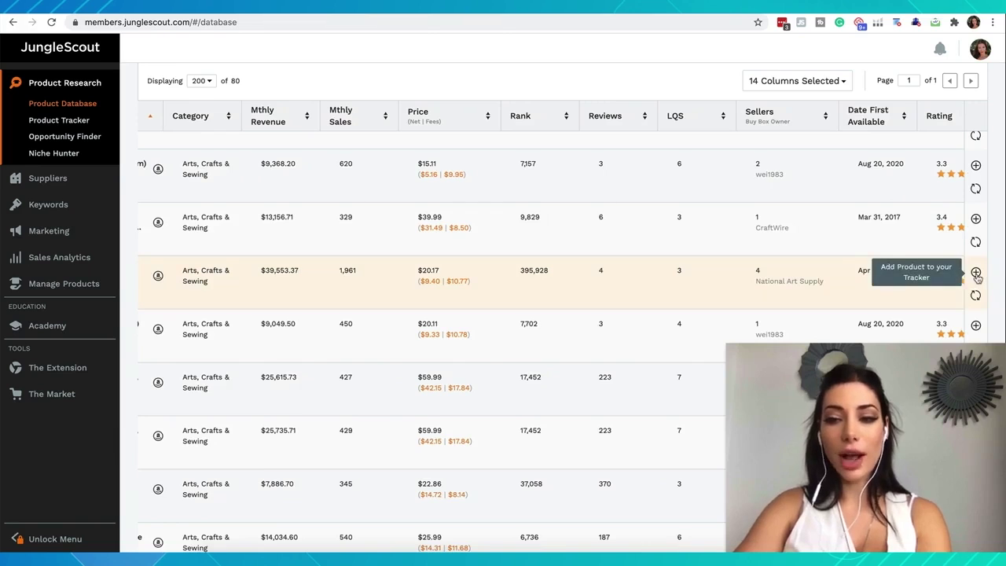
pyautogui.click(976, 273)
pyautogui.click(891, 319)
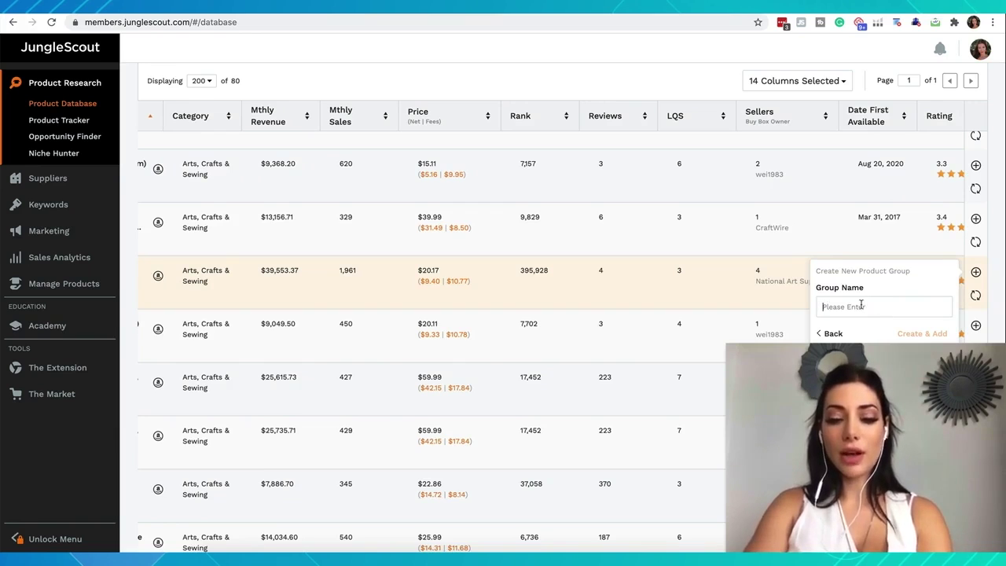
pyautogui.write('Arts')
pyautogui.click(919, 333)
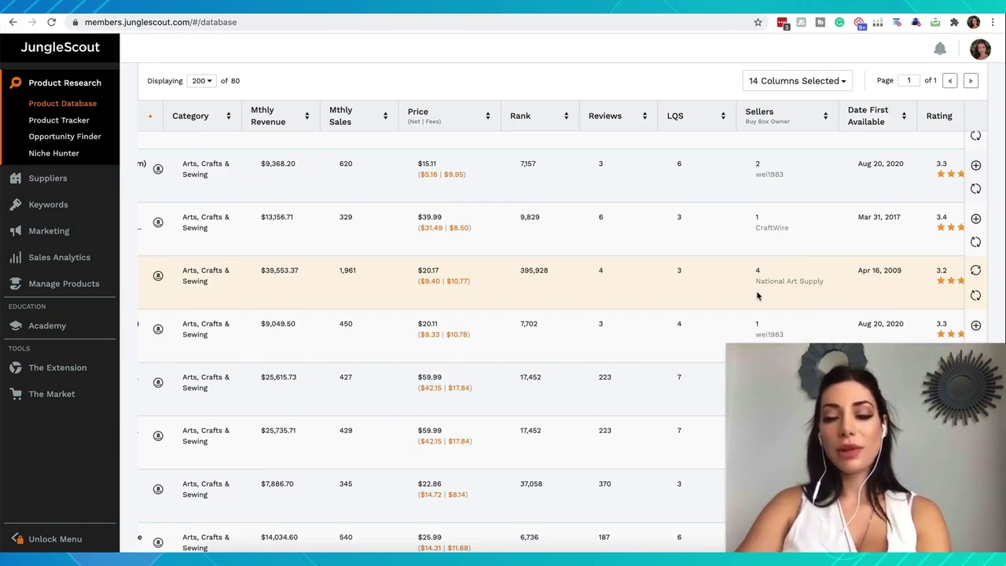
pyautogui.hscroll(-3, 690, 291)
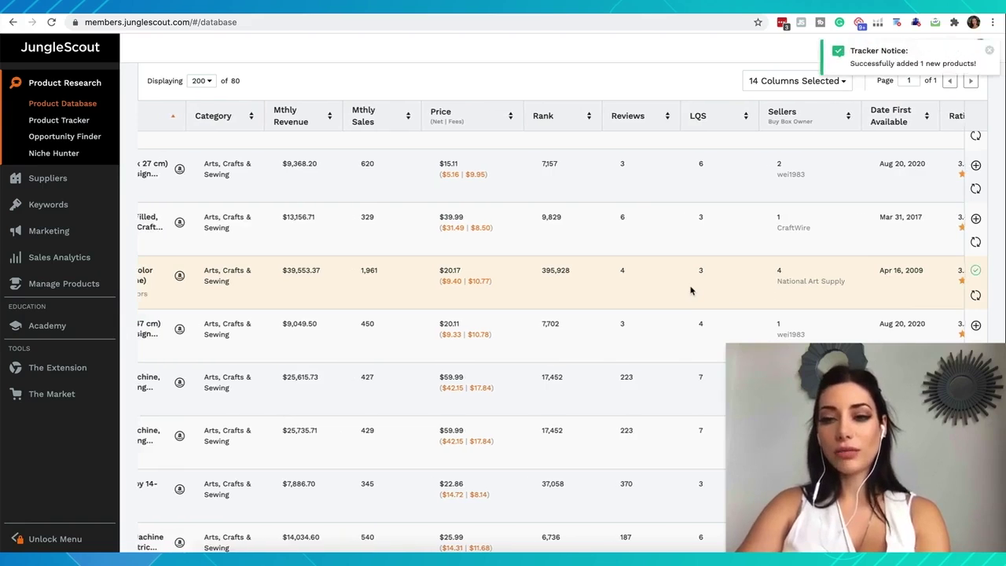
pyautogui.hscroll(-2, 690, 291)
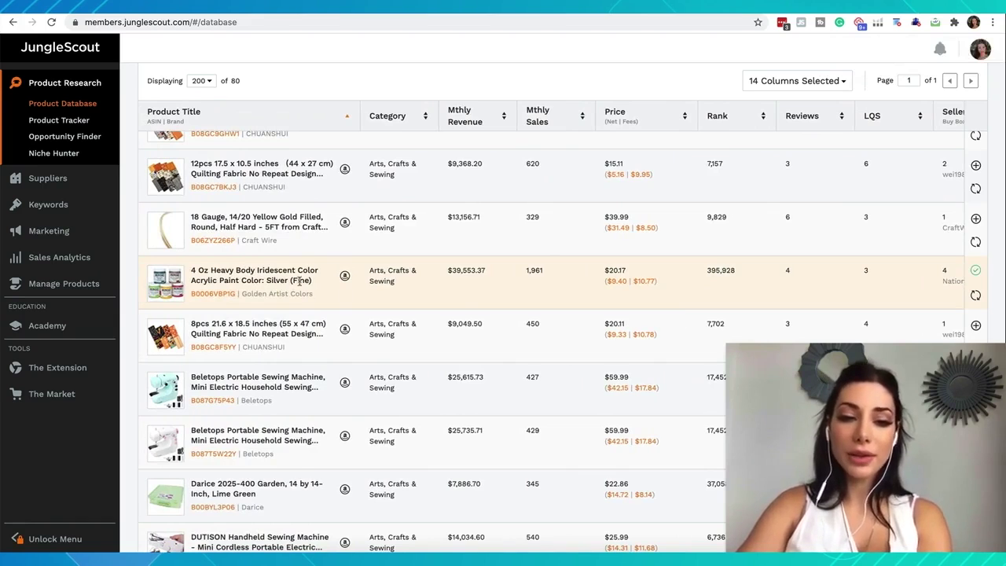
# Step: Check the FBA Profit Calculator for the first Beletops Portable Sewing Machine and add that product to the Arts tracker group
pyautogui.scroll(-2, 298, 281)
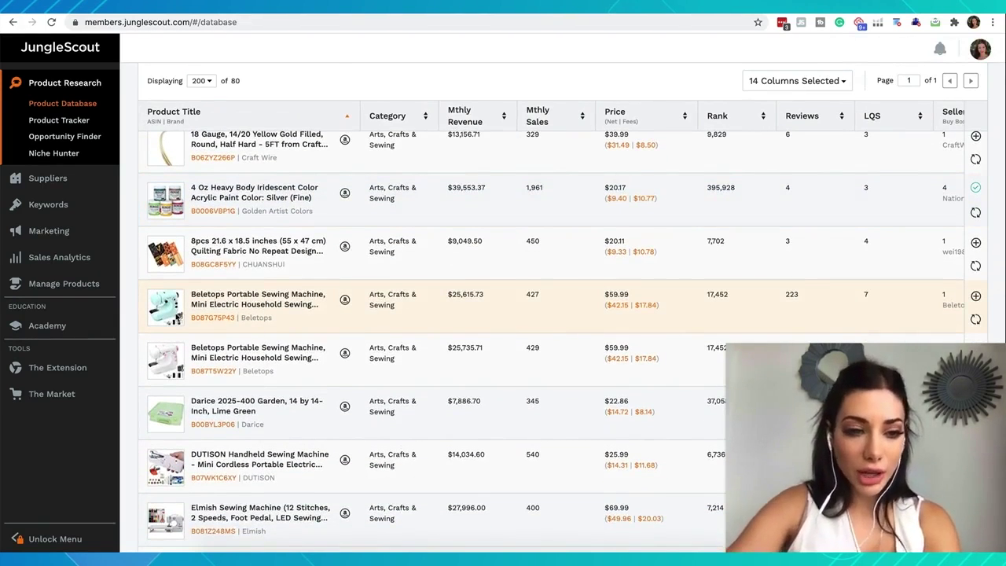
pyautogui.moveTo(168, 317)
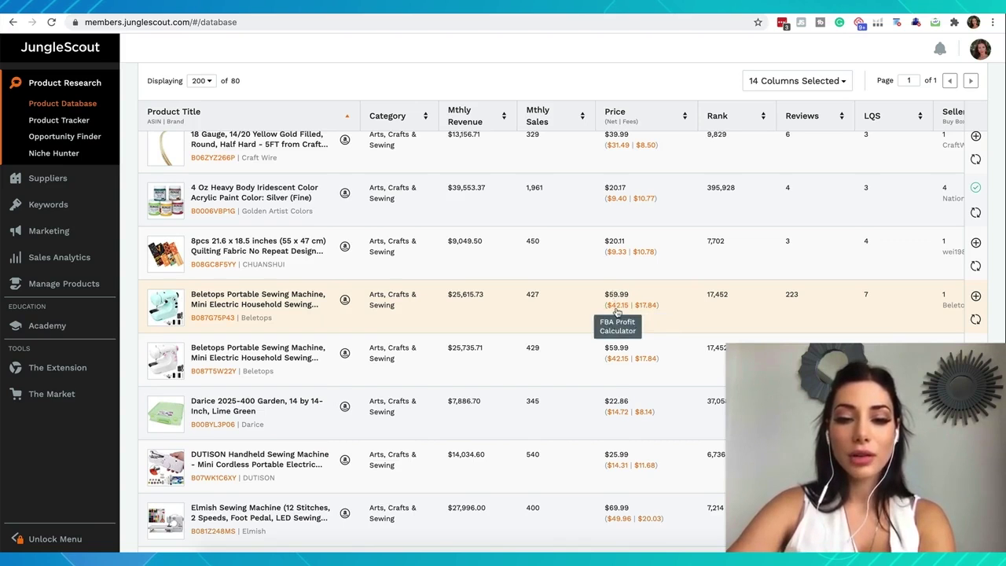
pyautogui.click(617, 307)
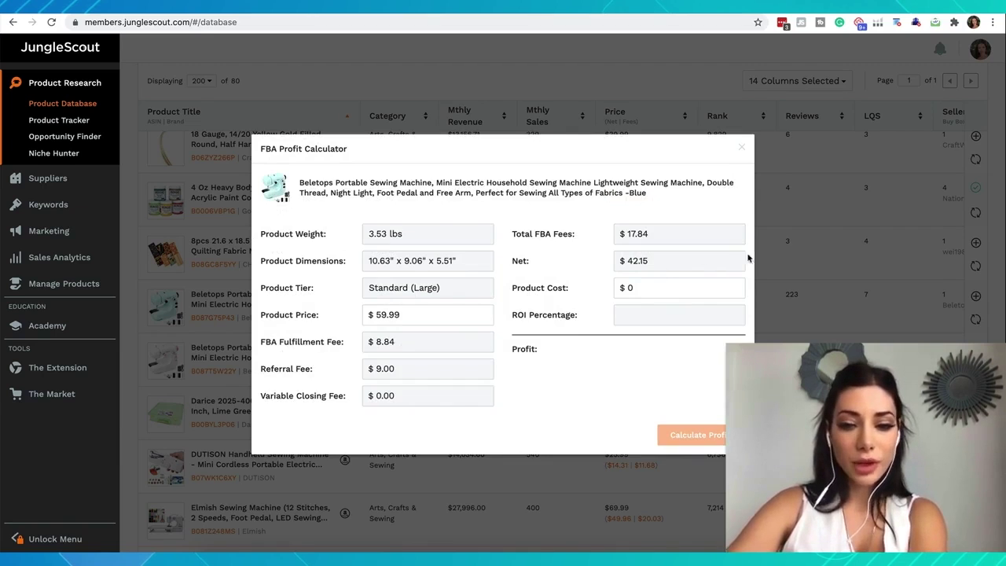
pyautogui.click(789, 321)
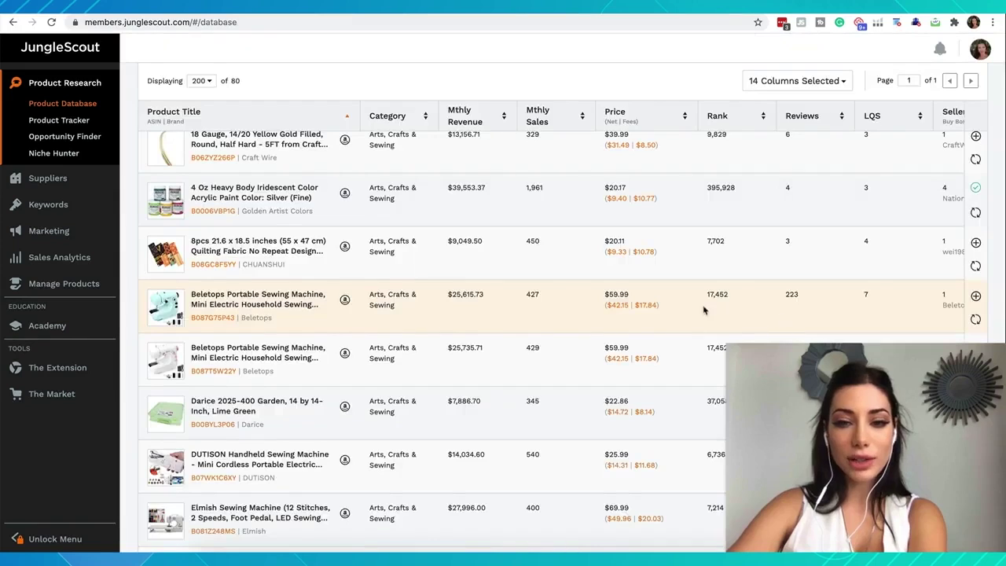
pyautogui.click(976, 297)
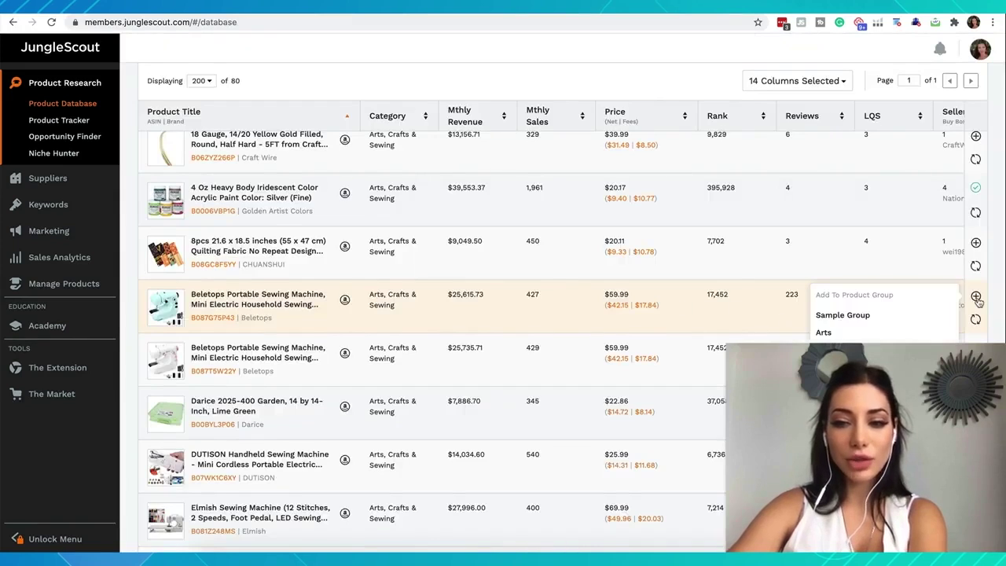
pyautogui.click(832, 331)
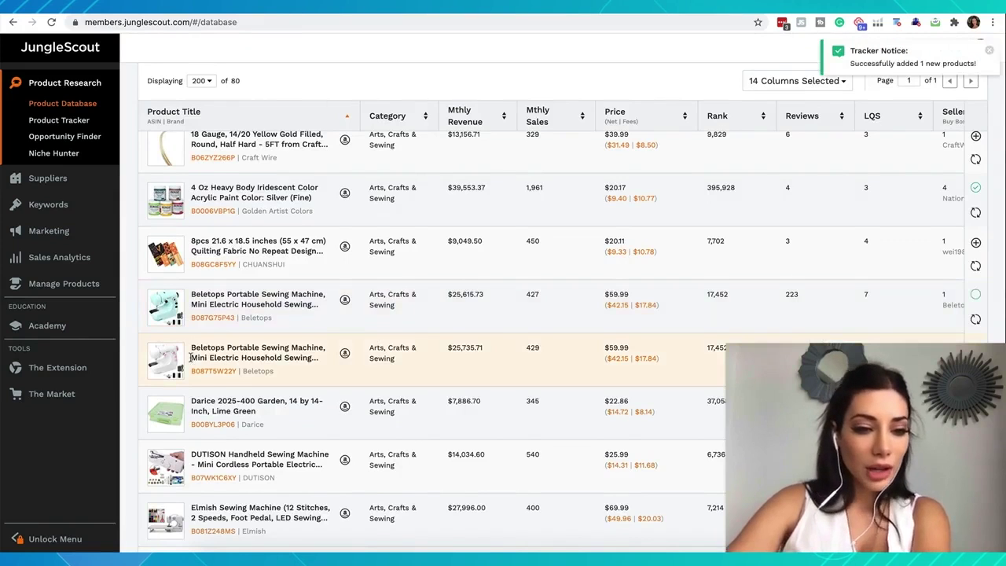
# Step: Add the Darice 2025-400 Garden item to the product tracker and review the DUTISON Handheld Sewing Machine's figures
pyautogui.scroll(-1, 191, 360)
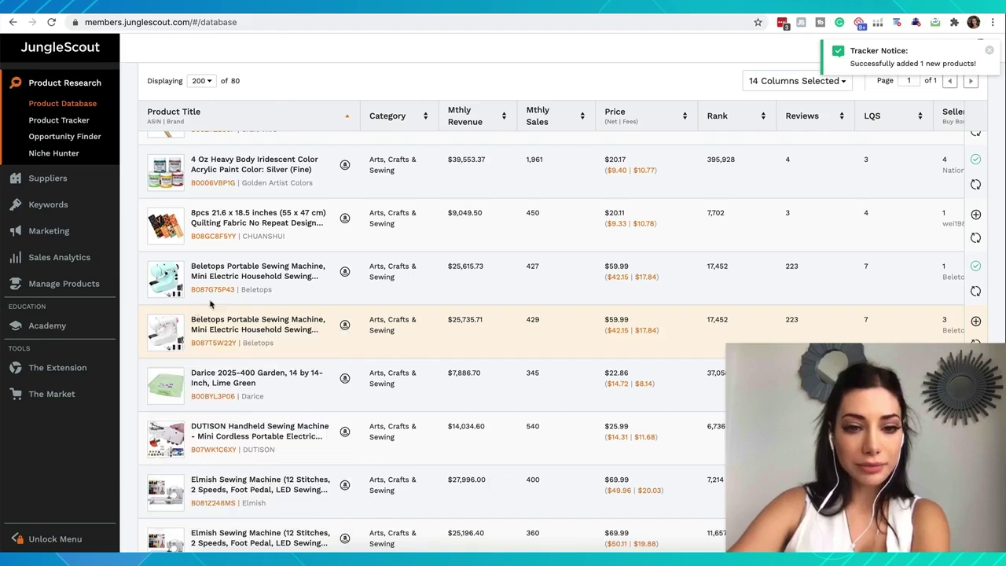
pyautogui.scroll(-2, 238, 293)
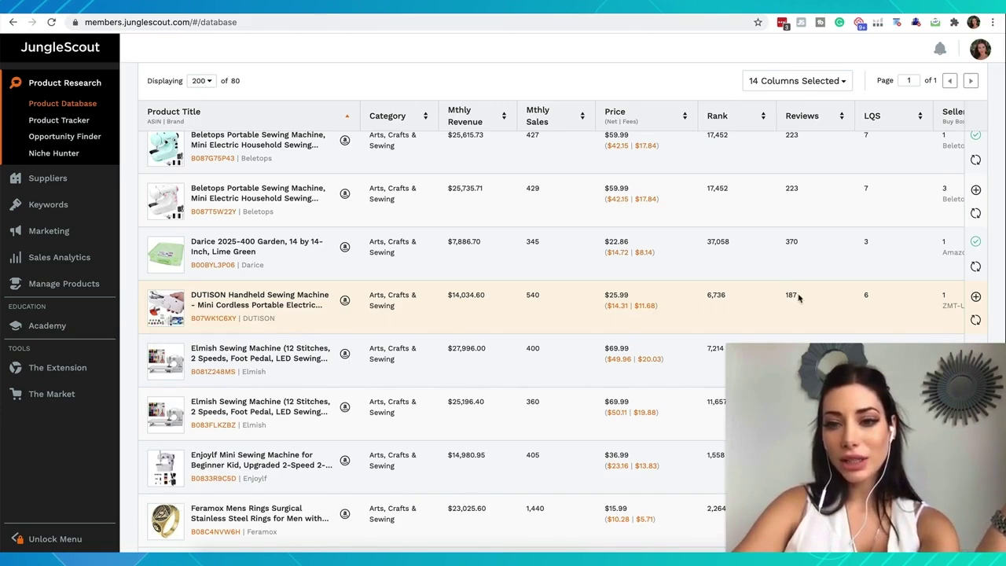
# Step: Check the FBA Profit Calculator for the DUTISON Handheld Sewing Machine and add that product to the Arts tracker group
pyautogui.click(617, 309)
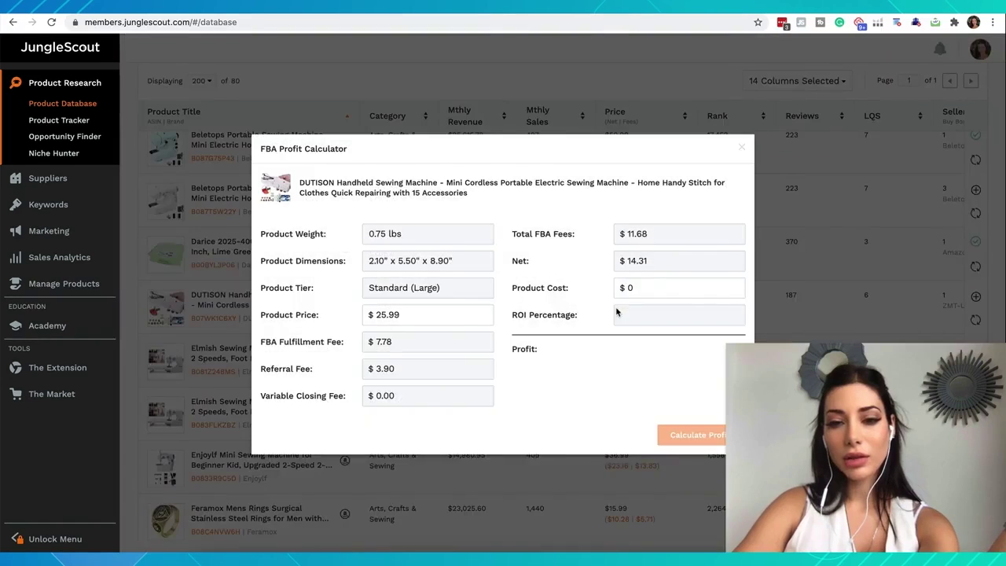
pyautogui.click(741, 149)
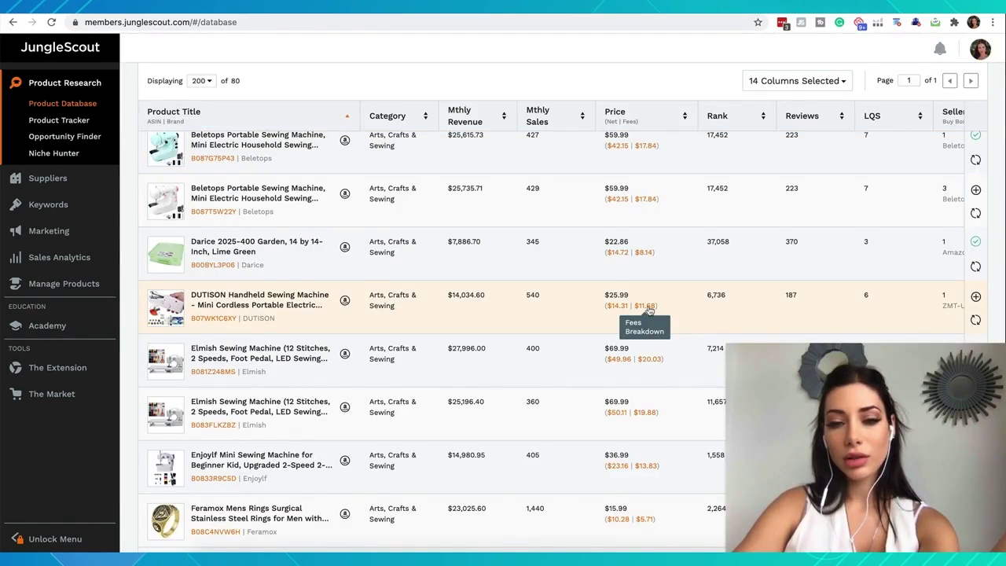
pyautogui.click(975, 298)
pyautogui.click(893, 332)
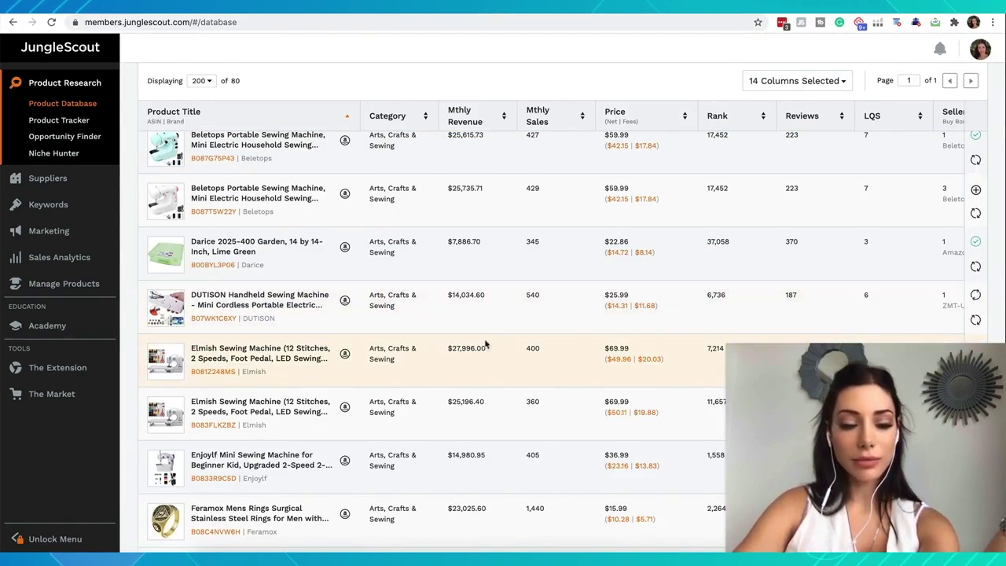
# Step: Look over the Feramox rings and neighbouring results, and add the Firefly Craft Glitter Teal Heat Transfer Vinyl to the Arts tracker group
pyautogui.scroll(-2, 305, 346)
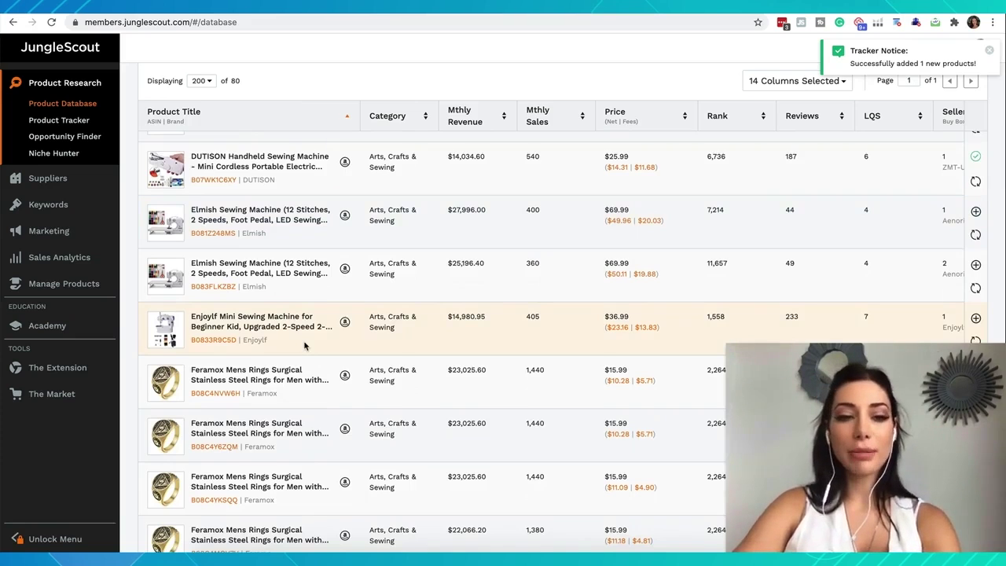
pyautogui.scroll(-3, 305, 346)
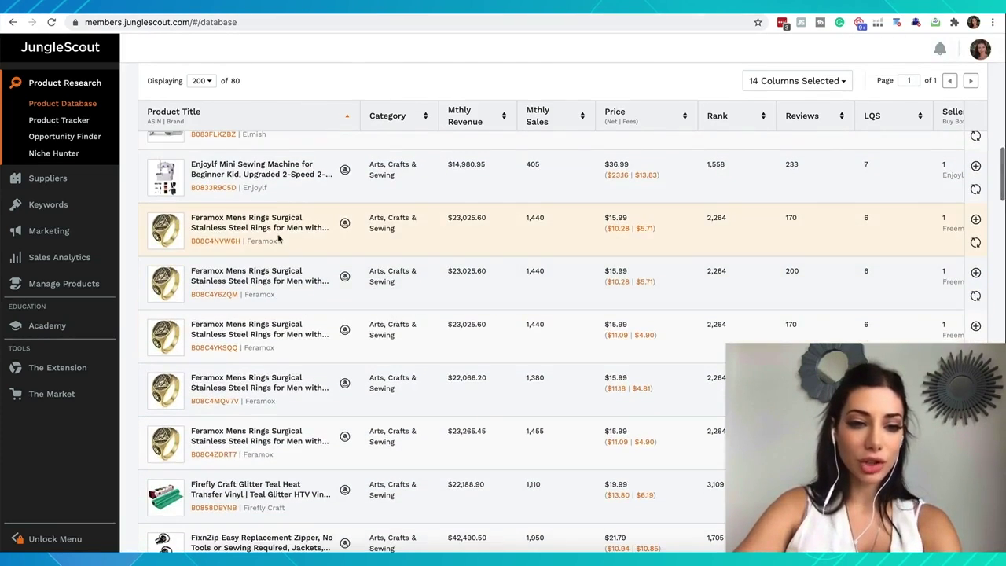
pyautogui.moveTo(163, 226)
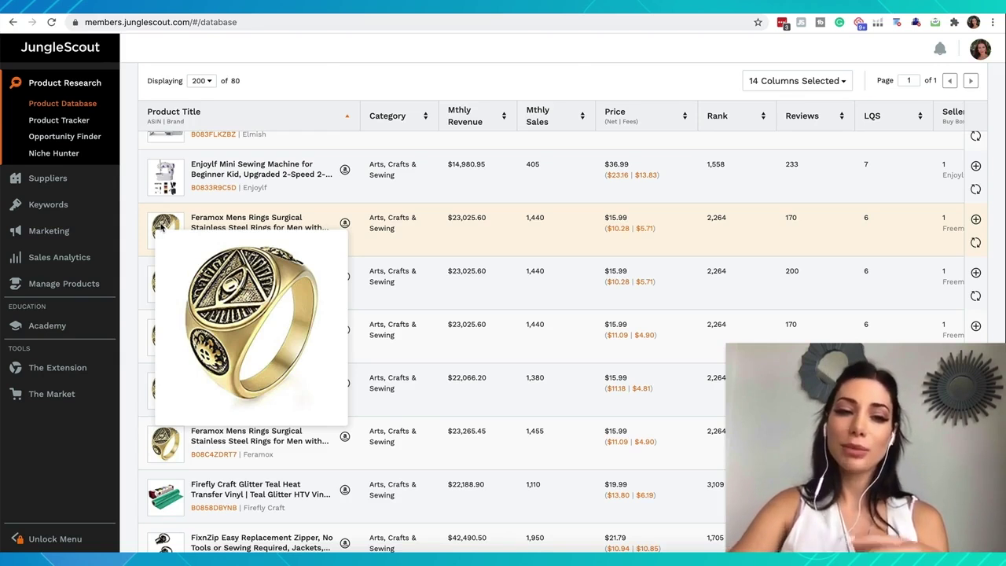
pyautogui.scroll(5, 165, 224)
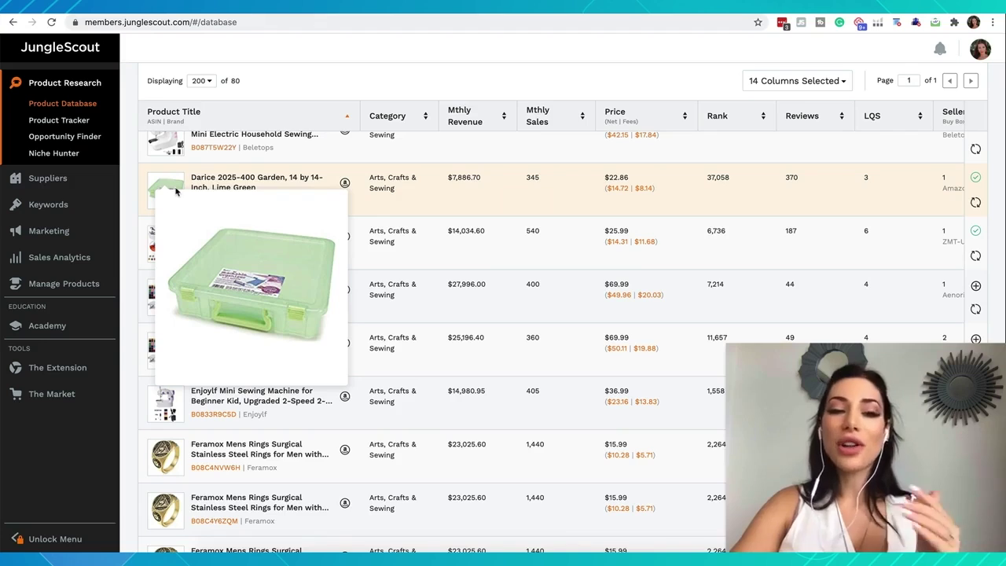
pyautogui.scroll(-4, 173, 259)
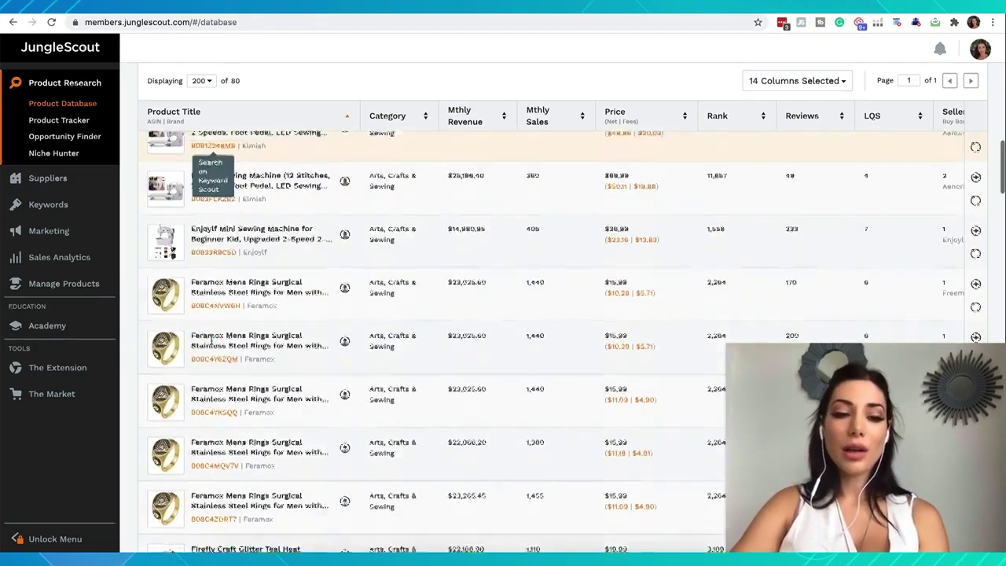
pyautogui.scroll(-6, 196, 291)
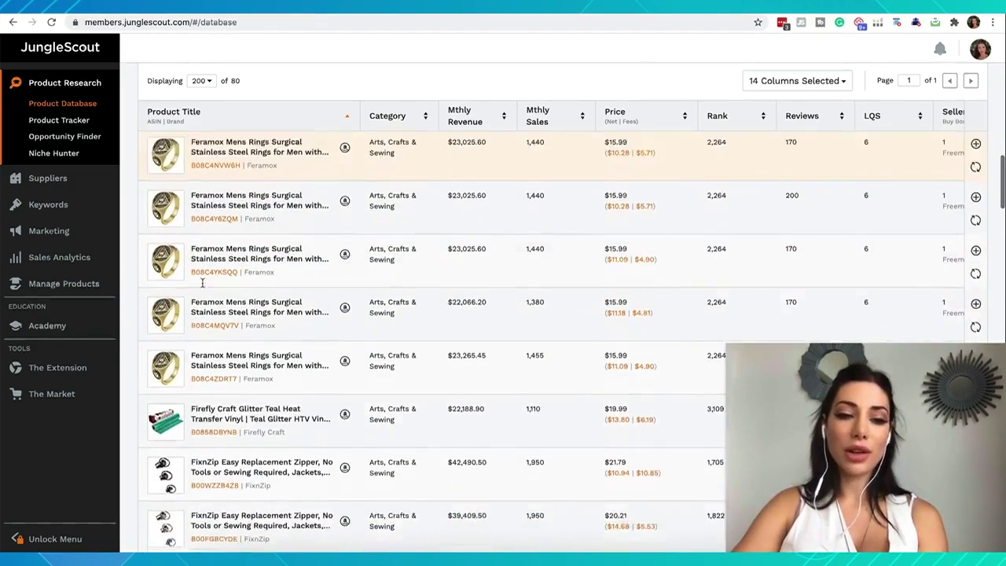
pyautogui.moveTo(174, 267)
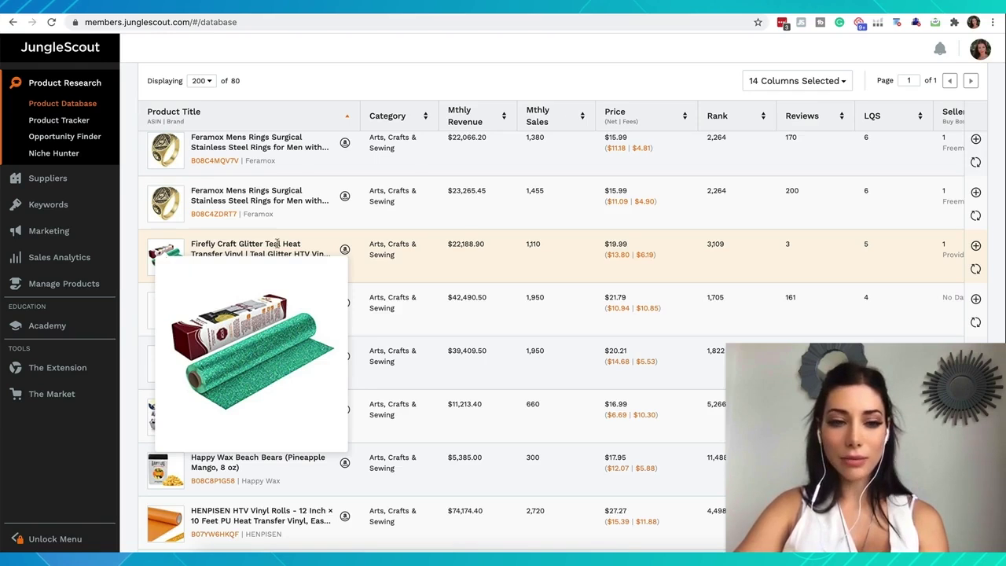
pyautogui.click(976, 246)
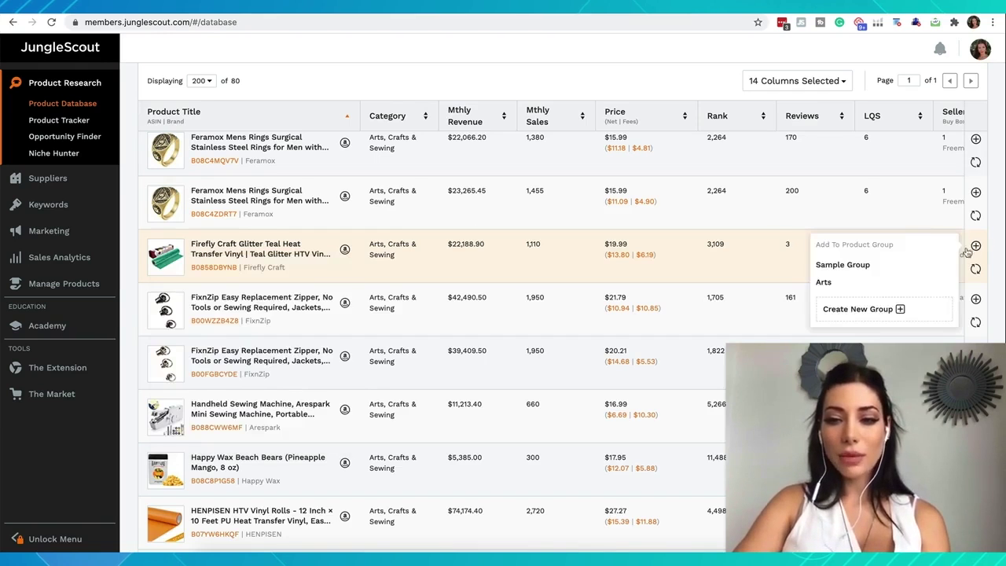
pyautogui.click(854, 281)
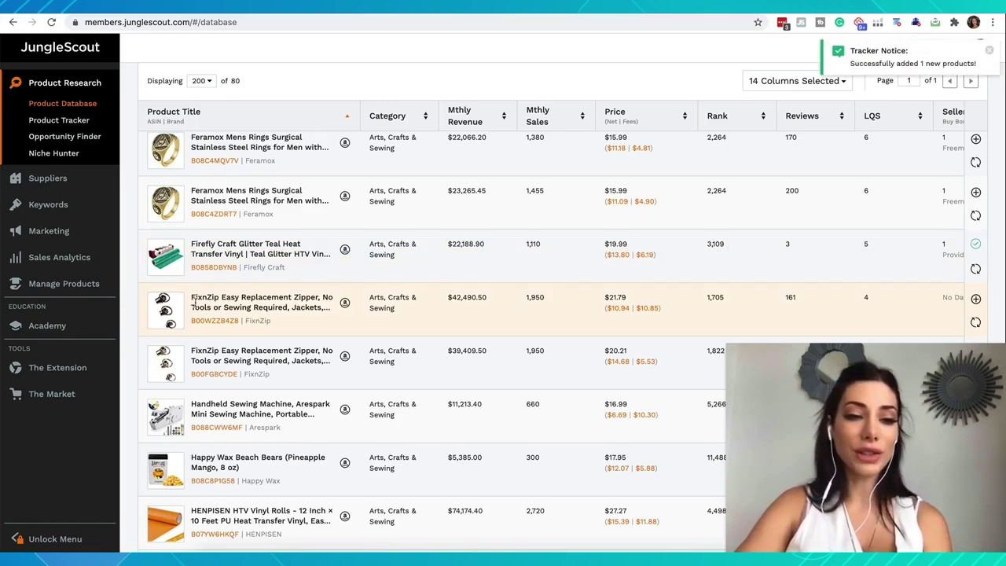
# Step: Browse the remaining Arts, Crafts & Sewing results for further product ideas
pyautogui.scroll(-1, 194, 302)
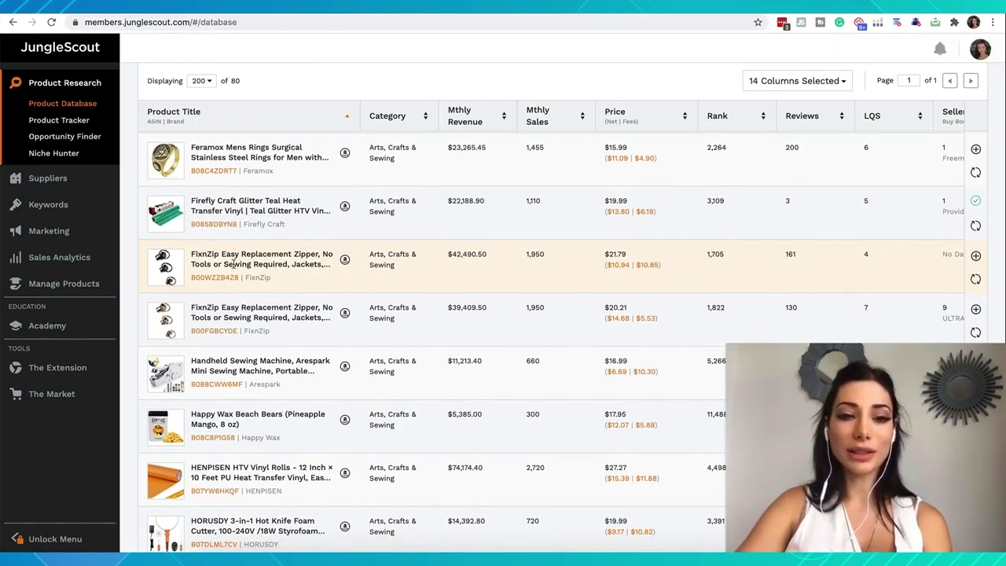
pyautogui.scroll(-3, 224, 299)
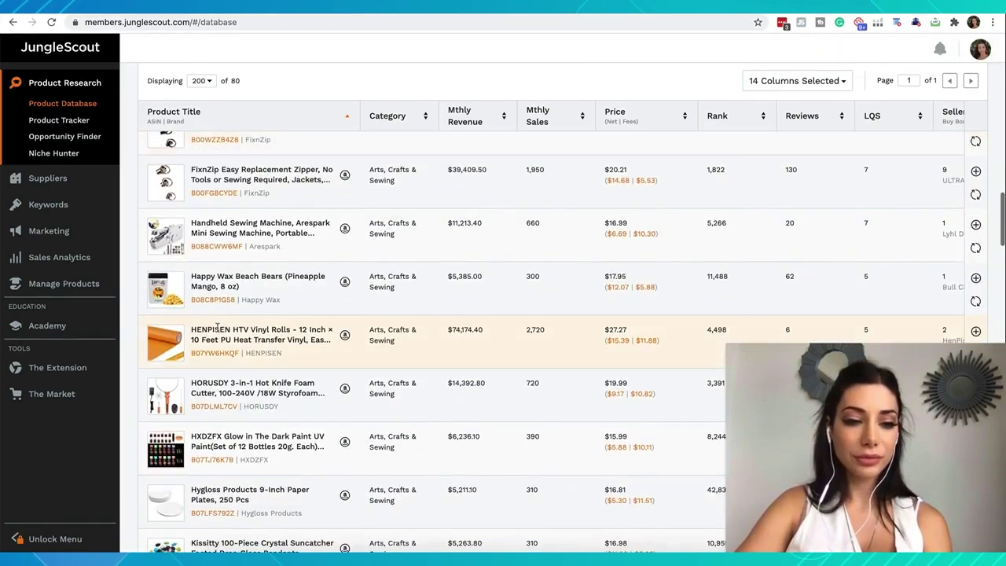
pyautogui.scroll(-15, 217, 329)
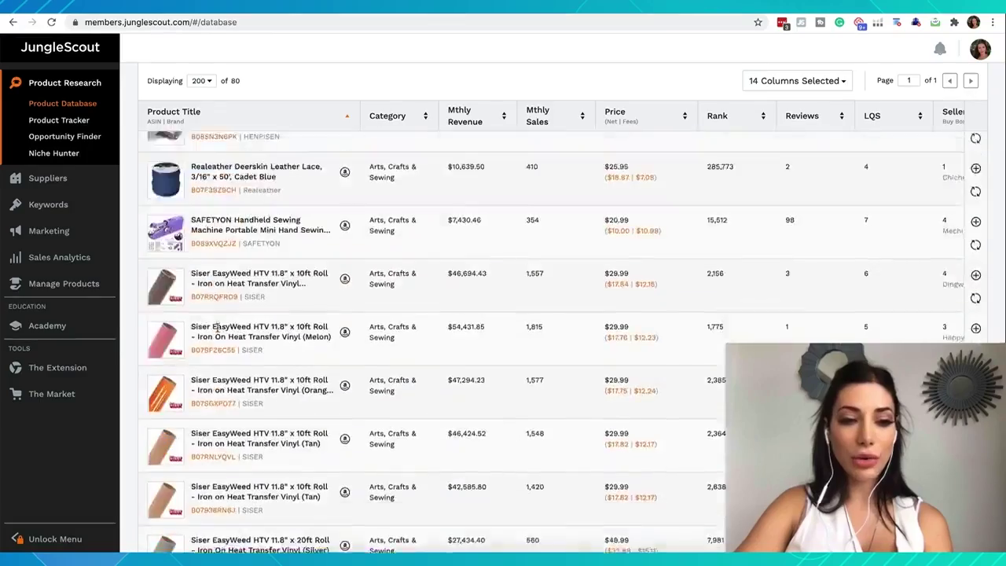
pyautogui.scroll(-10, 218, 331)
pyautogui.scroll(20, 218, 330)
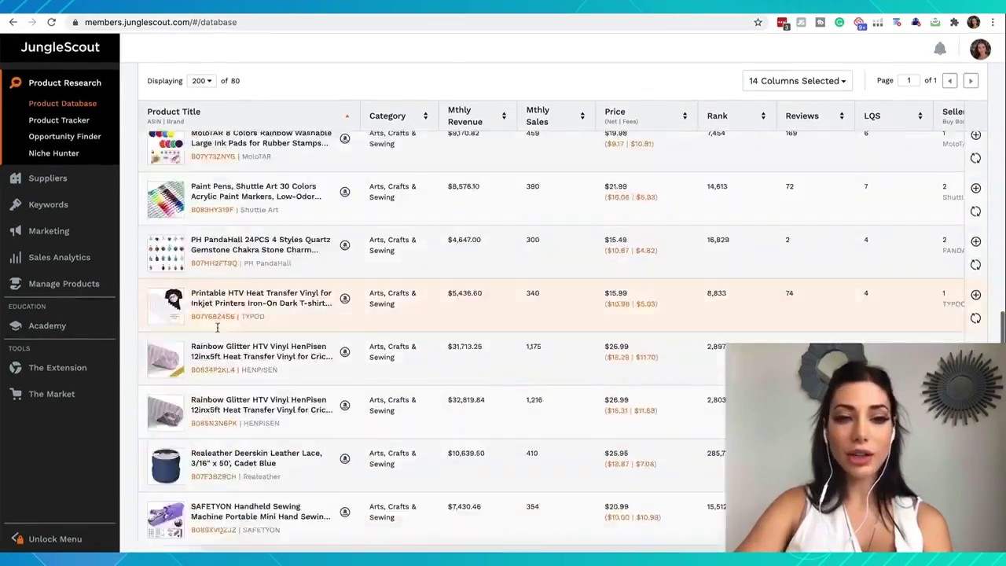
pyautogui.scroll(3, 217, 329)
pyautogui.scroll(-5, 409, 299)
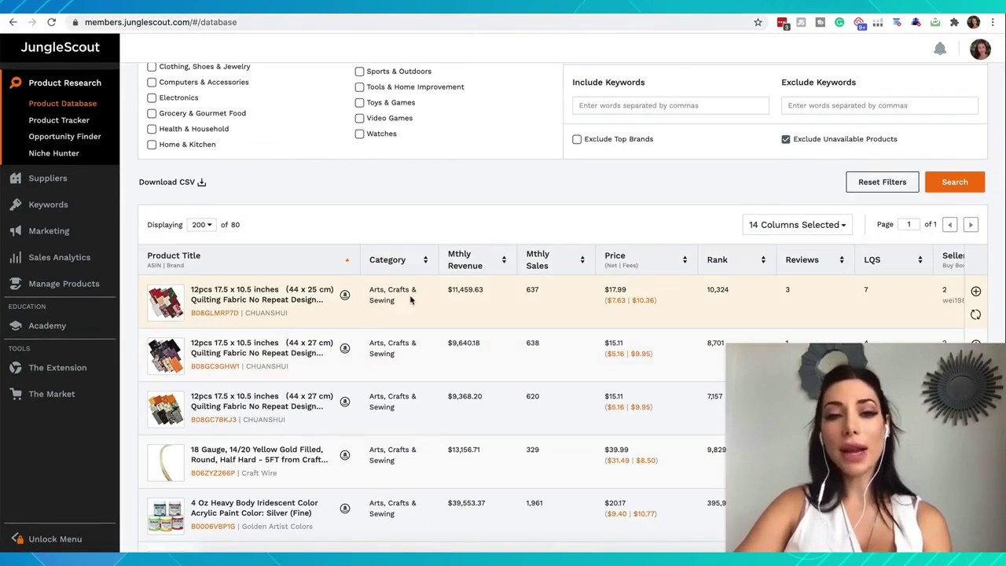
# Step: Add the Baby category to the Product Database filters and rerun the search with Arts, Crafts & Sewing still included
pyautogui.scroll(4, 410, 299)
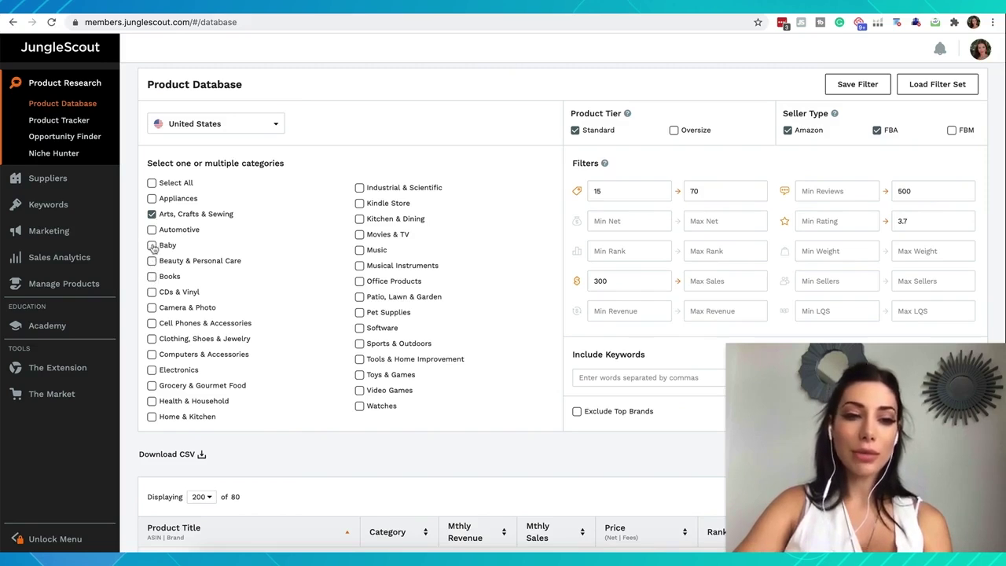
pyautogui.click(152, 245)
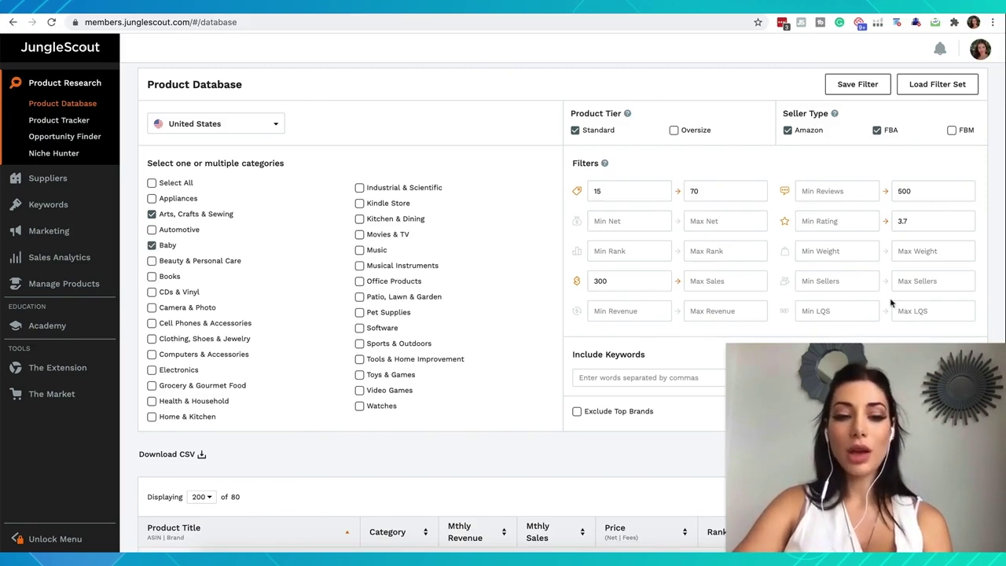
pyautogui.scroll(-1, 341, 481)
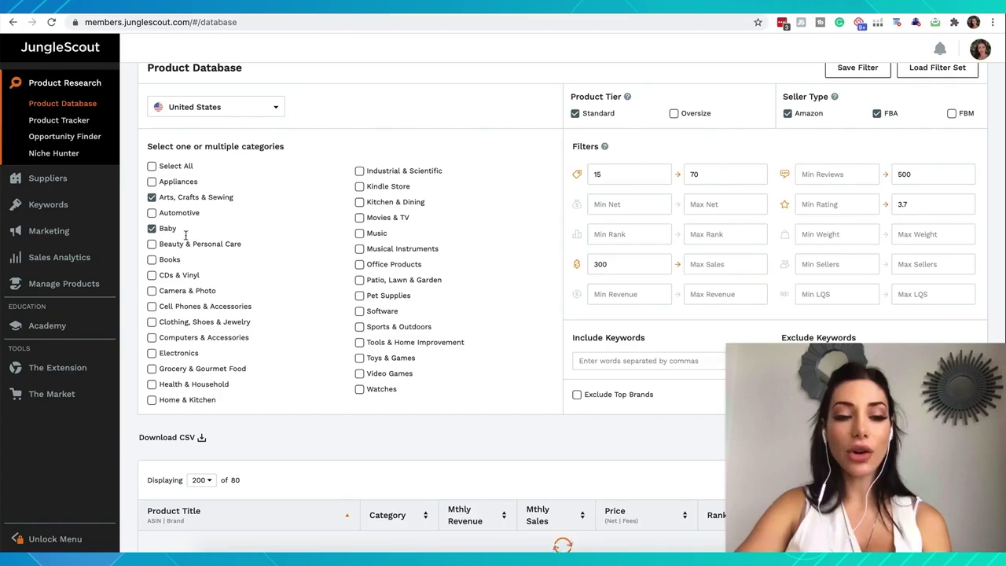
pyautogui.scroll(-5, 260, 234)
pyautogui.scroll(1, 265, 207)
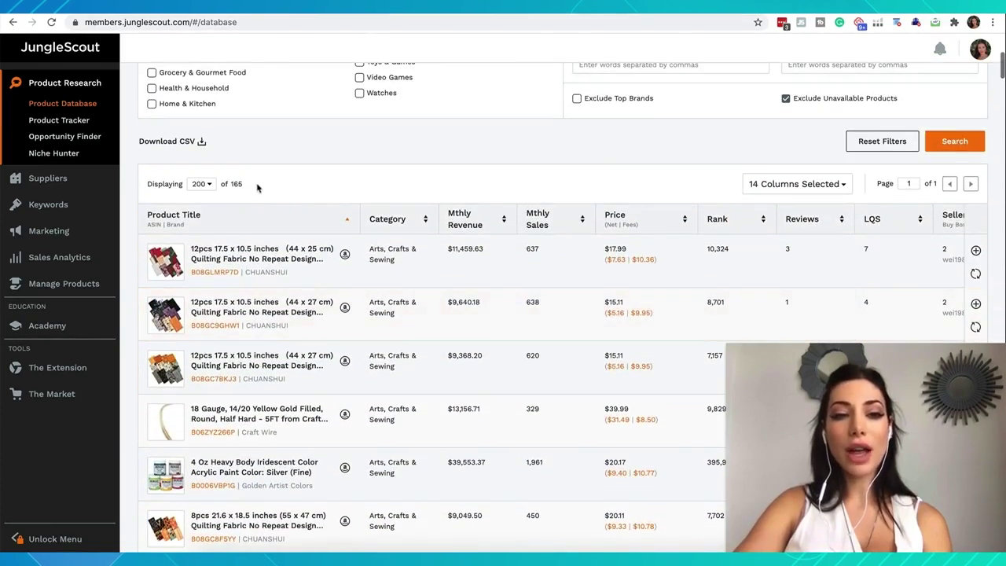
# Step: Review the saved products in the Product Tracker and open the DUTISON Handheld Sewing Machine's Amazon listing
pyautogui.scroll(4, 246, 194)
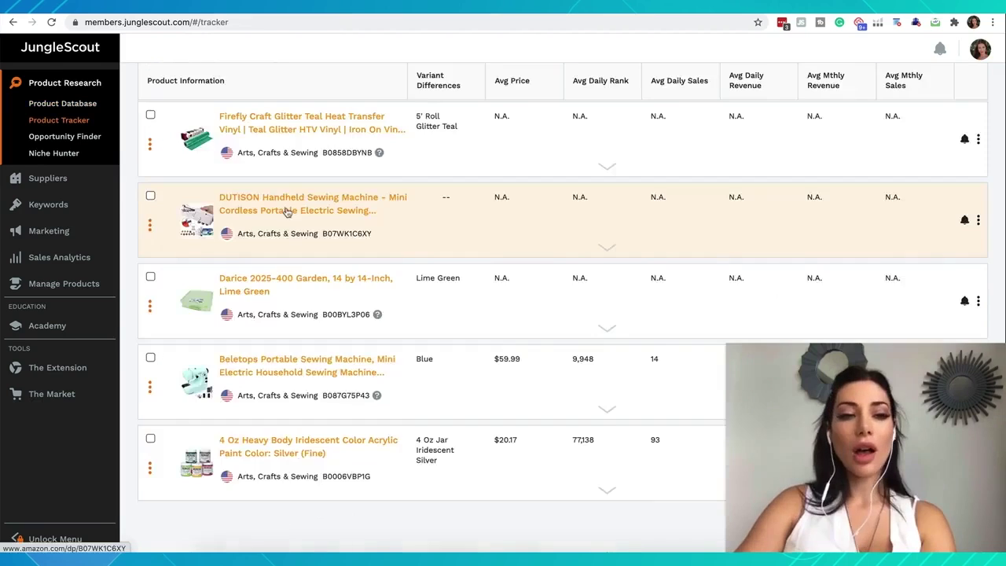
pyautogui.scroll(3, 287, 212)
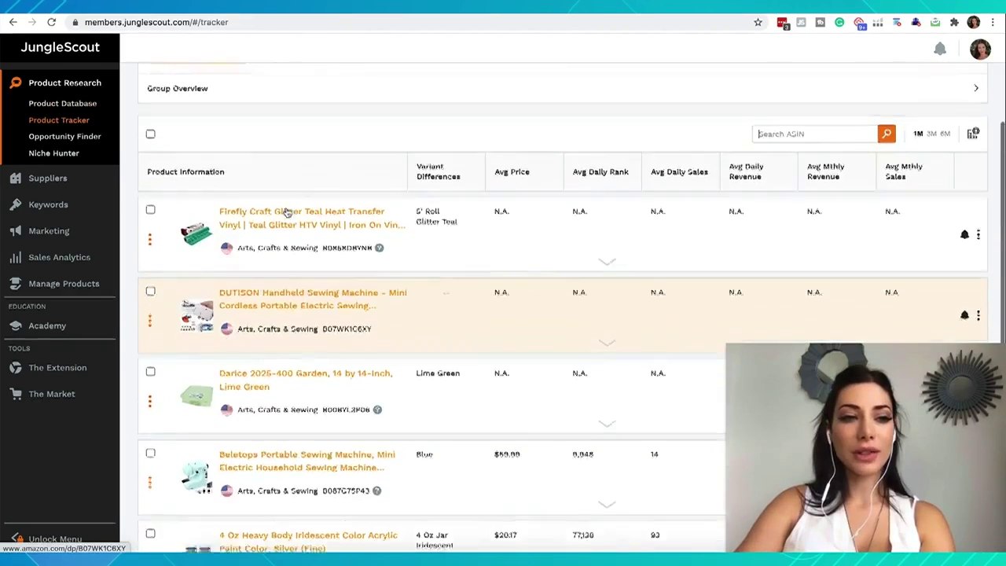
pyautogui.scroll(-1, 286, 213)
pyautogui.scroll(-2, 262, 288)
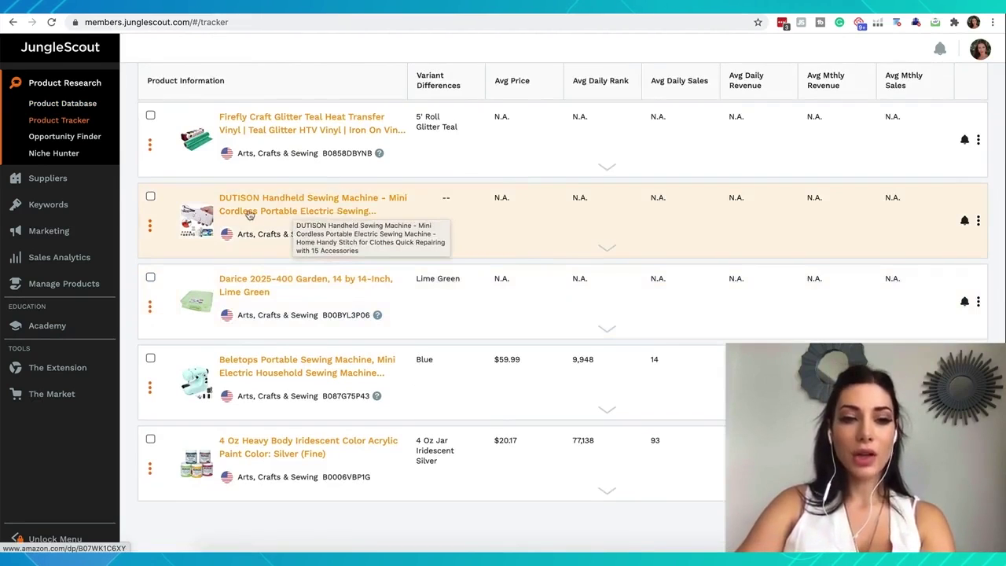
pyautogui.click(287, 220)
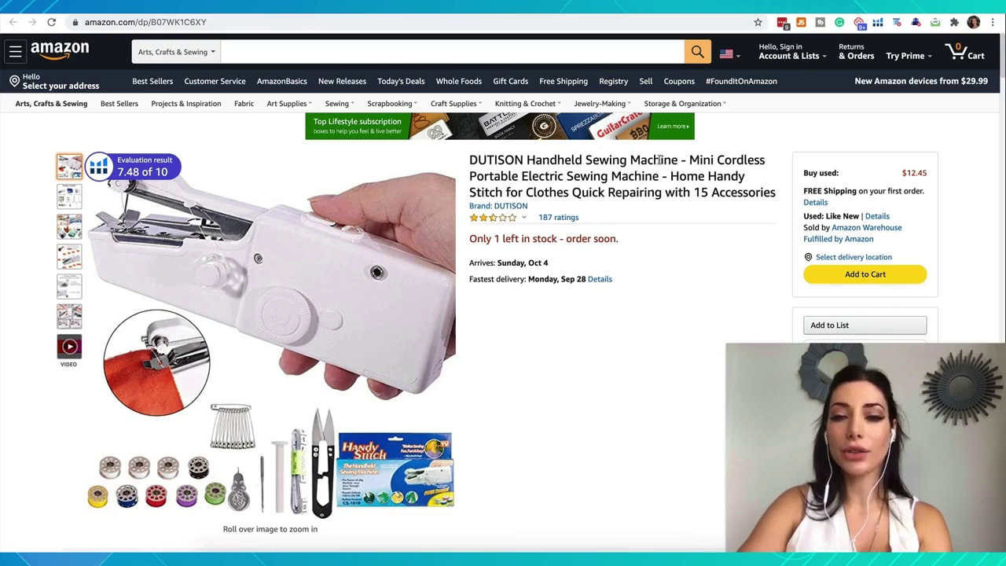
# Step: Search all Amazon departments for "Handheld Sewing Machine", taken from the listing title without the DUTISON brand name
pyautogui.moveTo(677, 160); pyautogui.dragTo(470, 157)
pyautogui.hotkey('ctrl', 'c')
pyautogui.click(284, 56)
pyautogui.hotkey('ctrl', 'v')
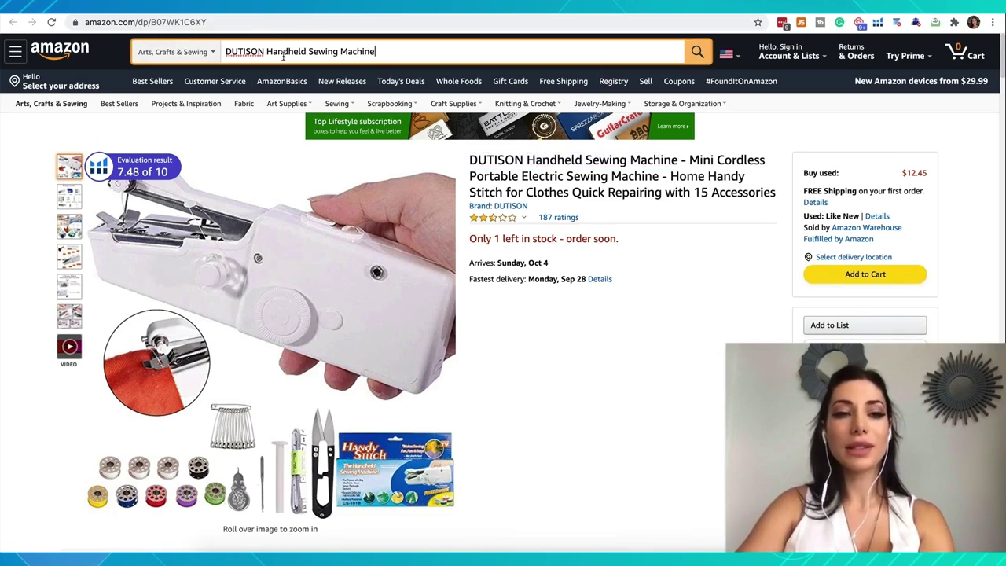
pyautogui.moveTo(267, 51); pyautogui.dragTo(225, 51)
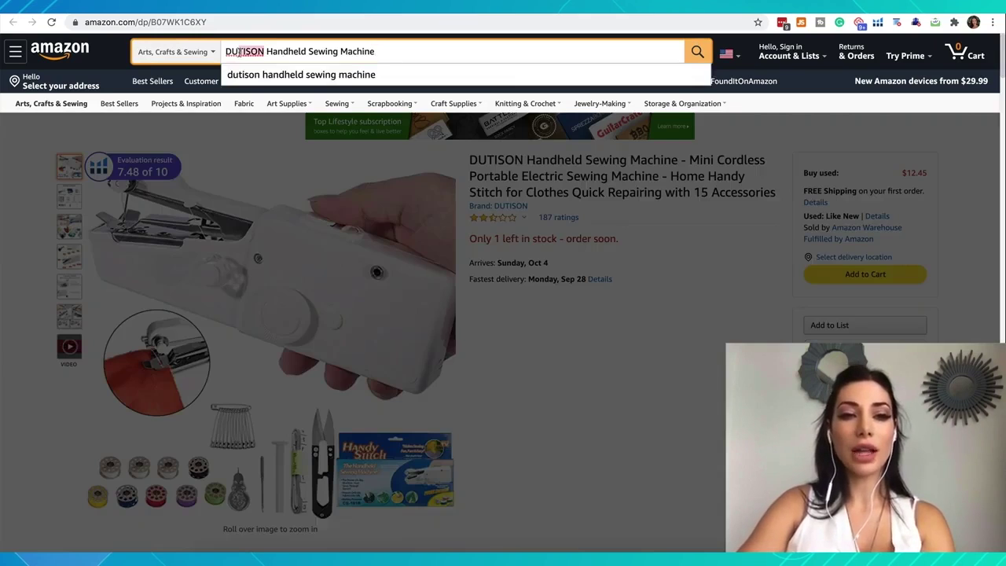
pyautogui.press('BackSpace')
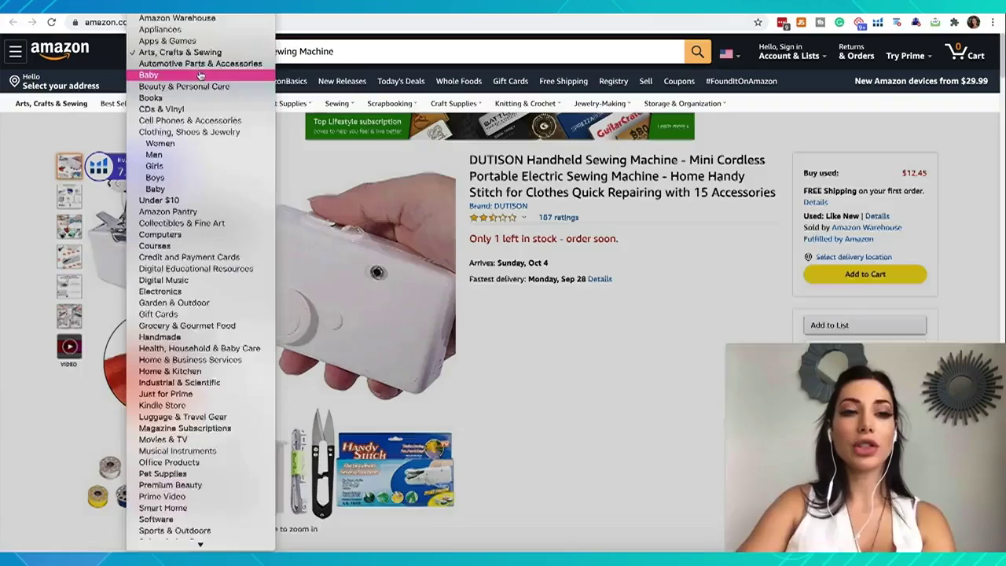
pyautogui.click(174, 52)
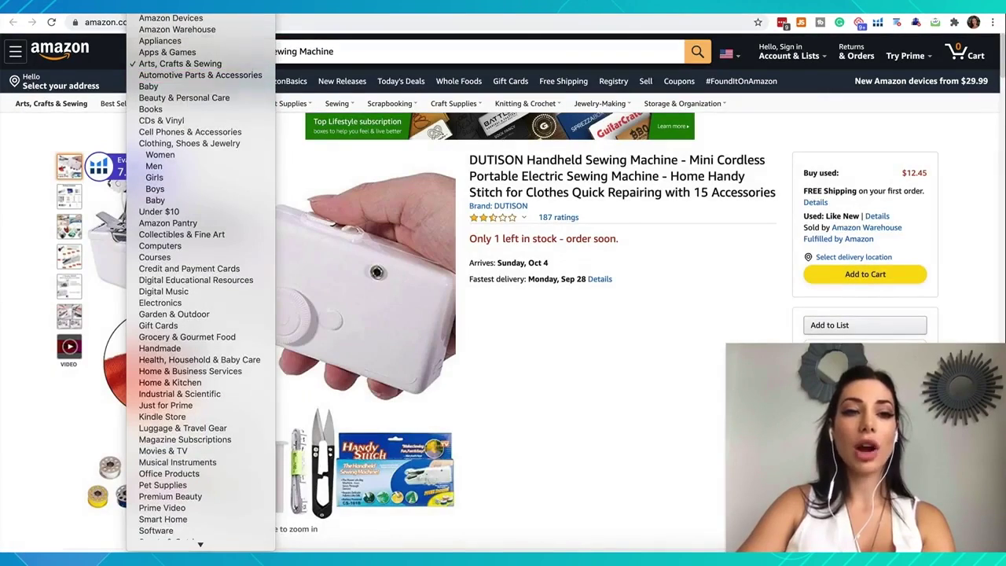
pyautogui.click(169, 4)
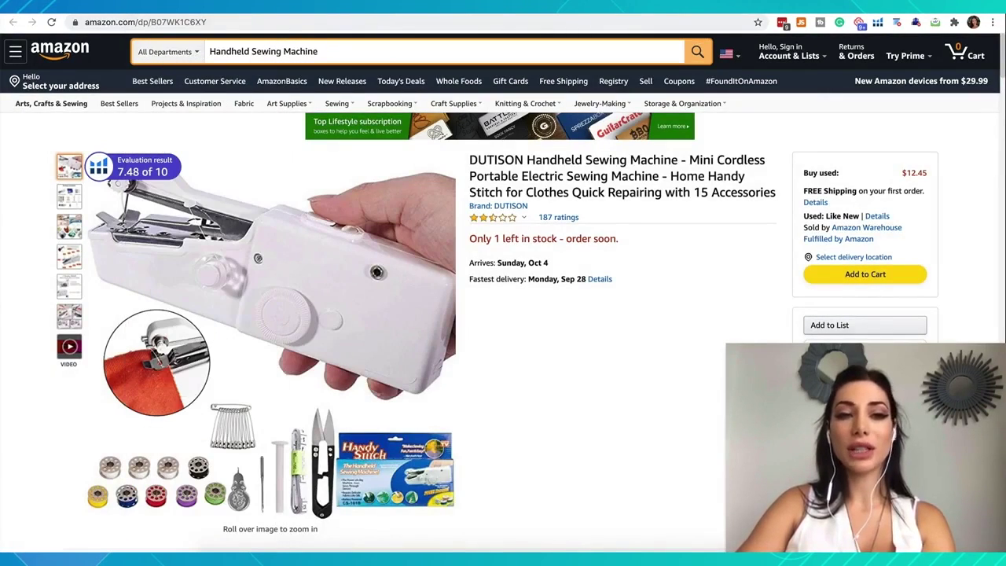
pyautogui.click(697, 53)
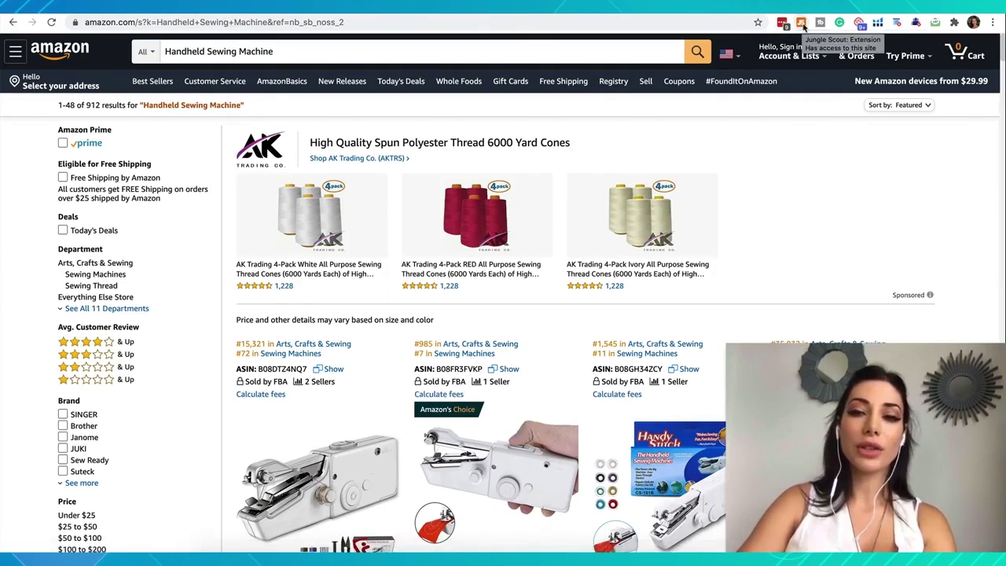
# Step: Run the Jungle Scout extension on the Amazon search results and examine the competing sewing machines and their average figures
pyautogui.click(801, 24)
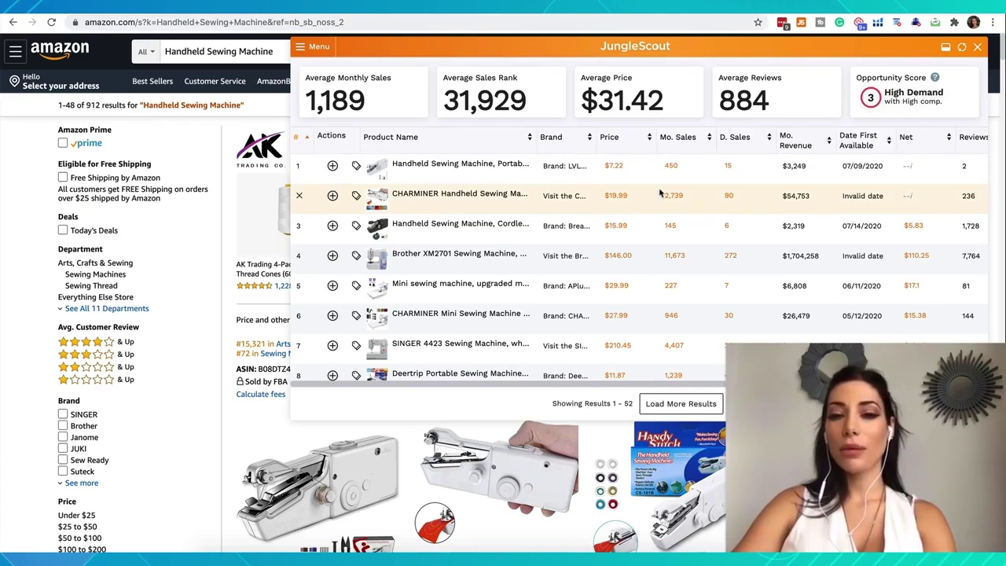
pyautogui.moveTo(467, 174)
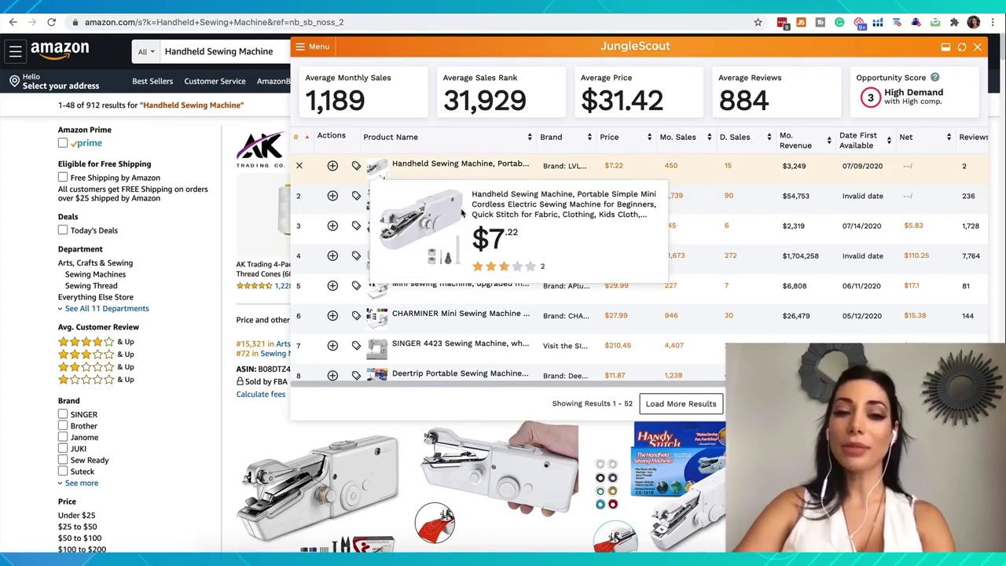
pyautogui.scroll(-2, 684, 314)
pyautogui.scroll(2, 684, 314)
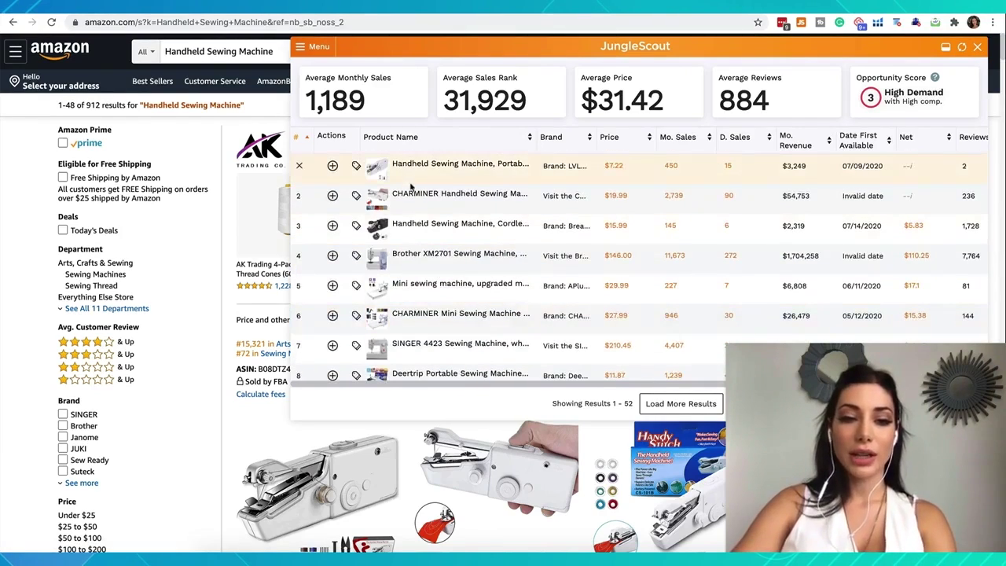
pyautogui.moveTo(408, 201)
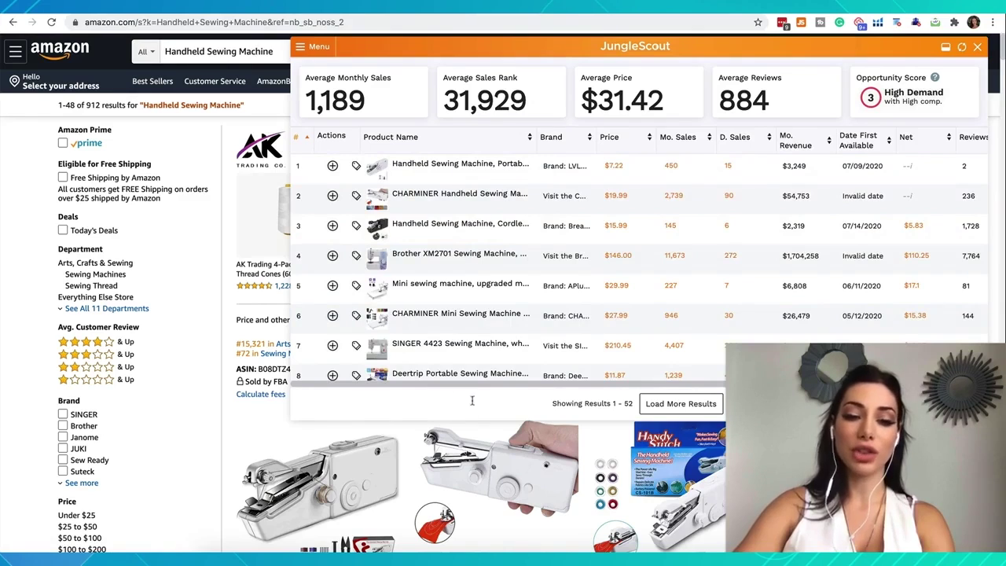
# Step: Remove the Brother XM2701, upgraded mini sewing machine, CHARMINER Mini and SINGER 4423 from the Jungle Scout results table
pyautogui.moveTo(387, 264)
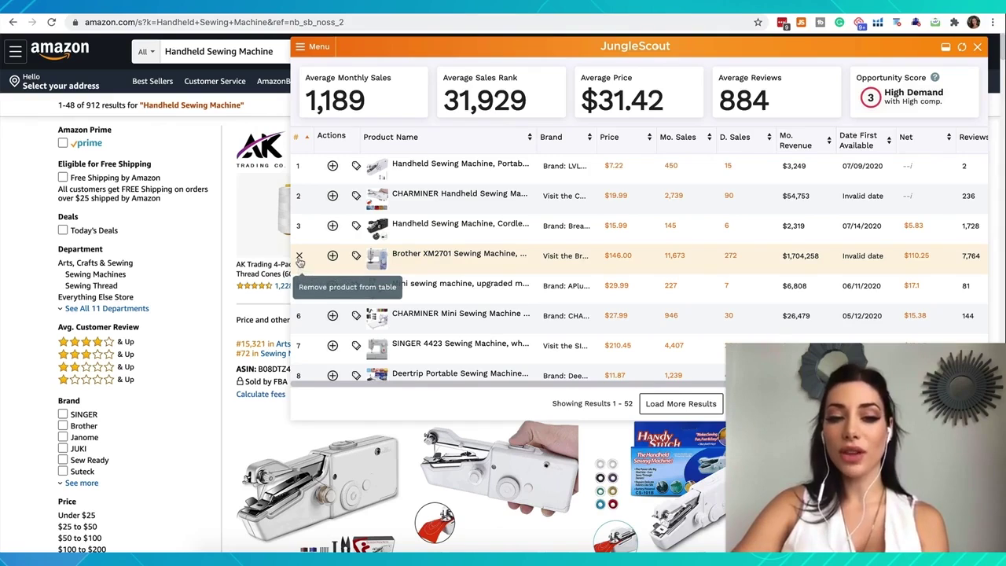
pyautogui.click(299, 257)
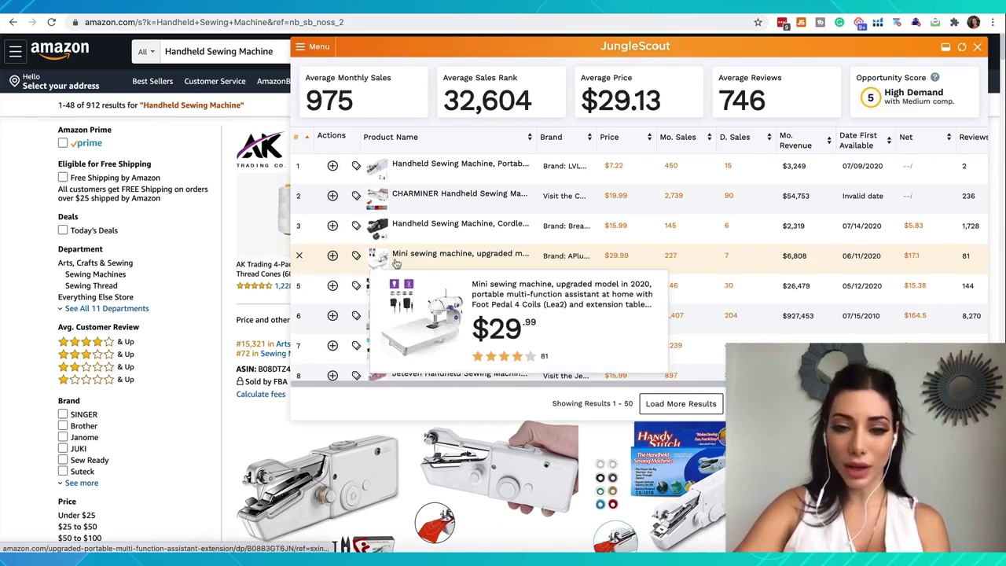
pyautogui.click(299, 257)
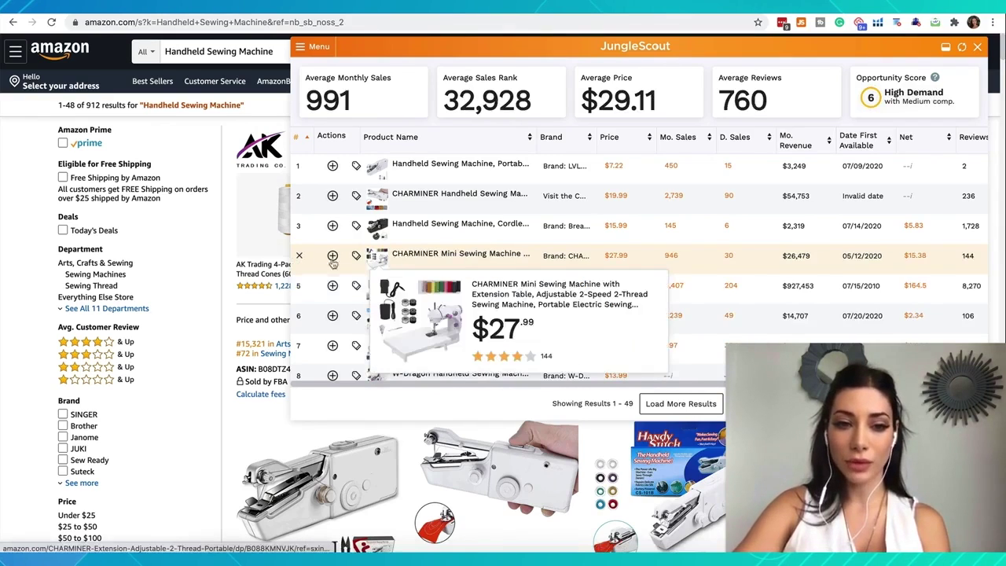
pyautogui.click(299, 256)
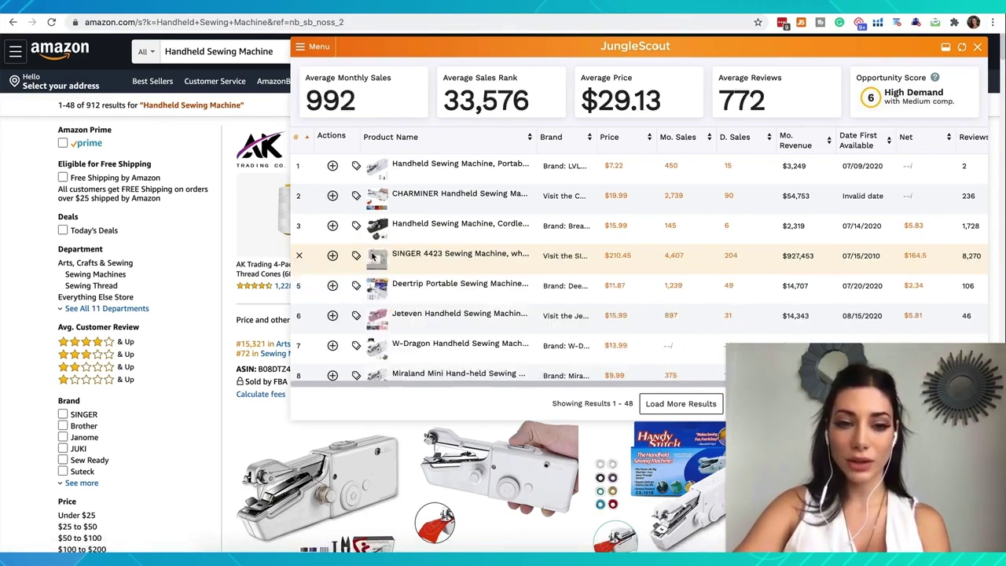
pyautogui.click(299, 257)
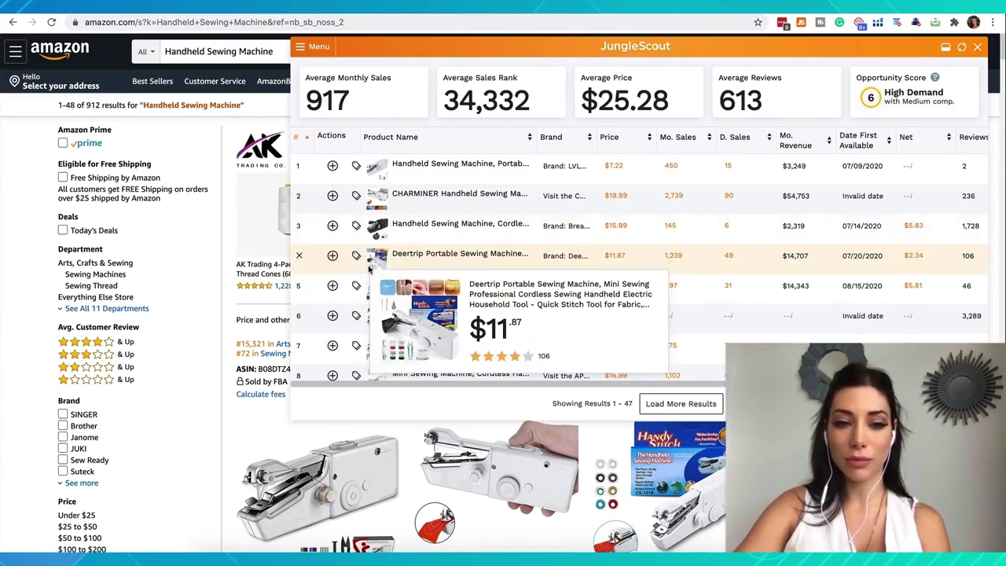
# Step: Check the next listings' product images and remove the KPCB Mini Sewing Machine from the table
pyautogui.moveTo(374, 295)
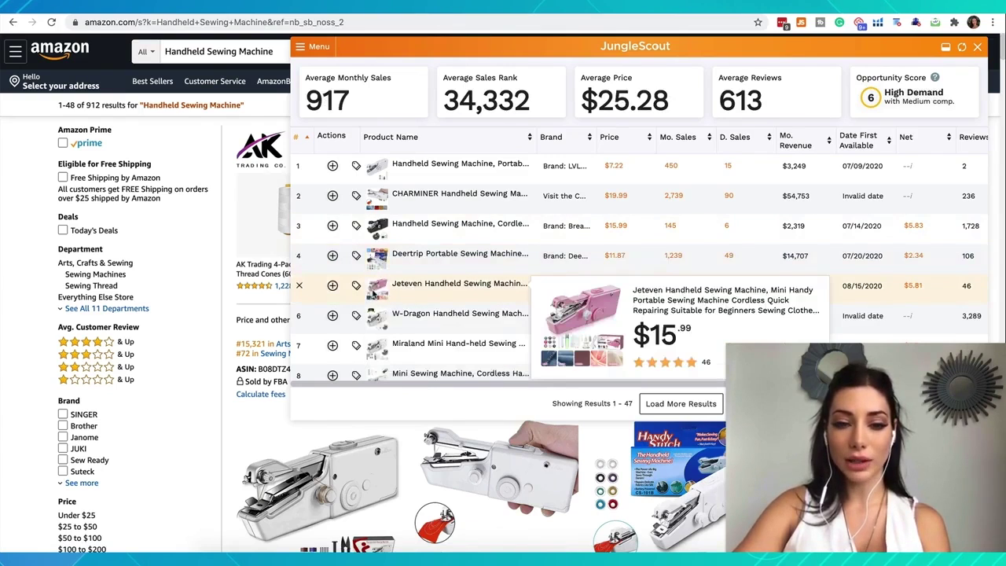
pyautogui.scroll(-1, 374, 295)
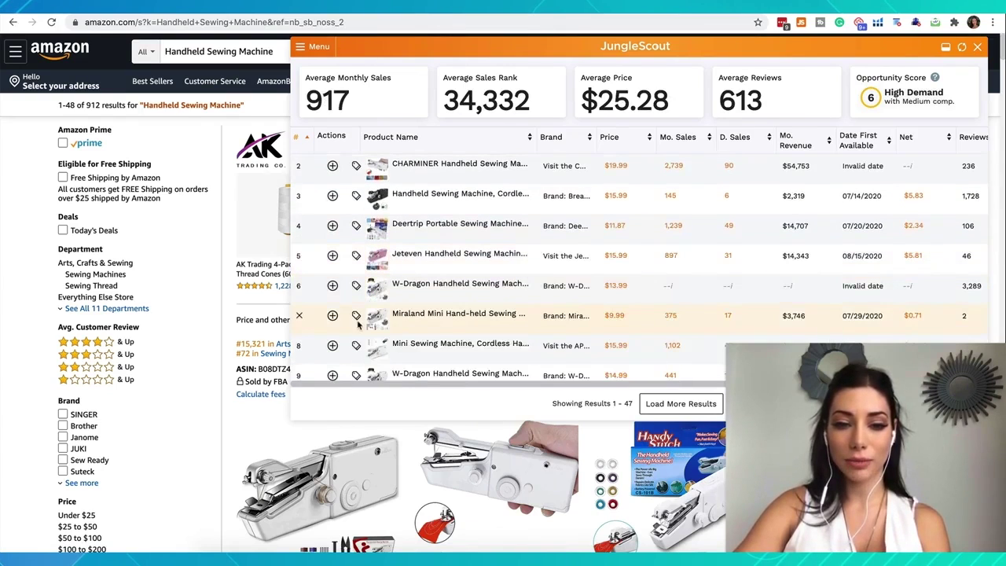
pyautogui.scroll(-3, 357, 324)
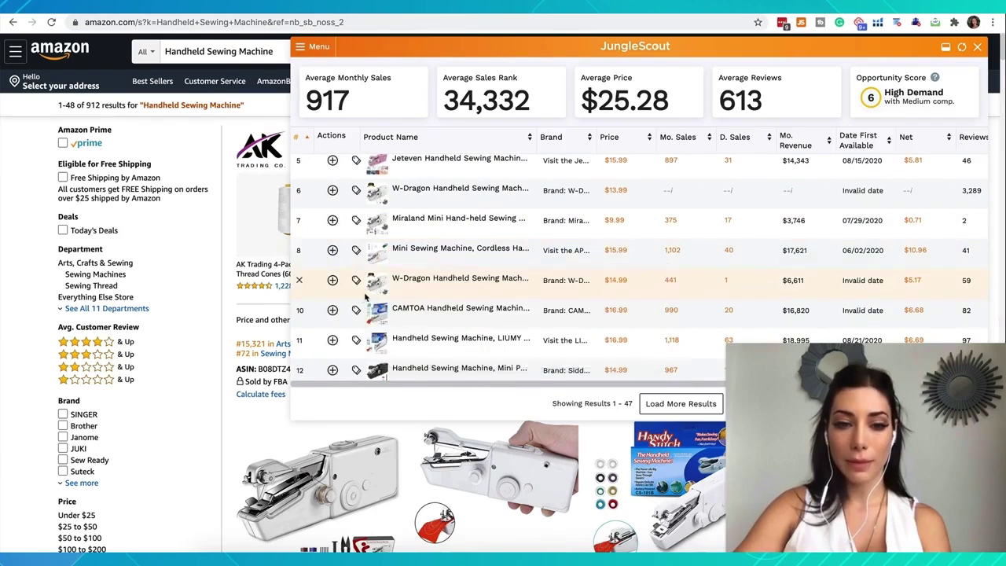
pyautogui.moveTo(375, 316)
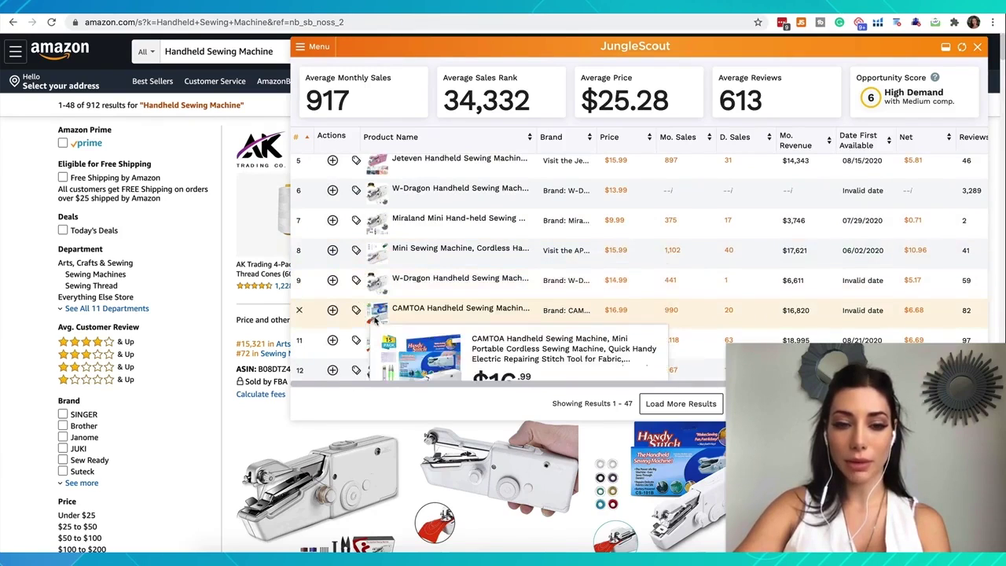
pyautogui.scroll(-3, 376, 323)
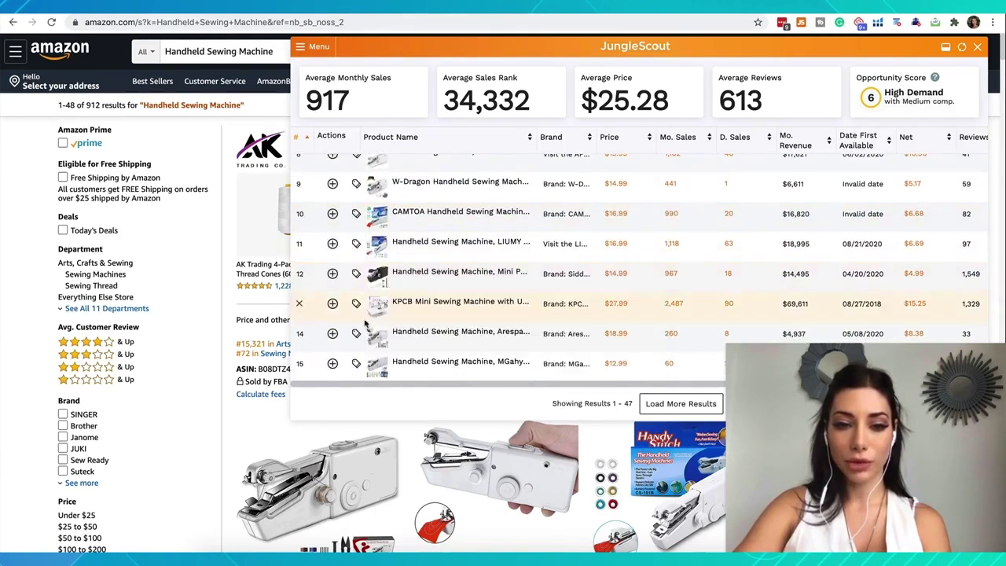
pyautogui.scroll(-4, 364, 314)
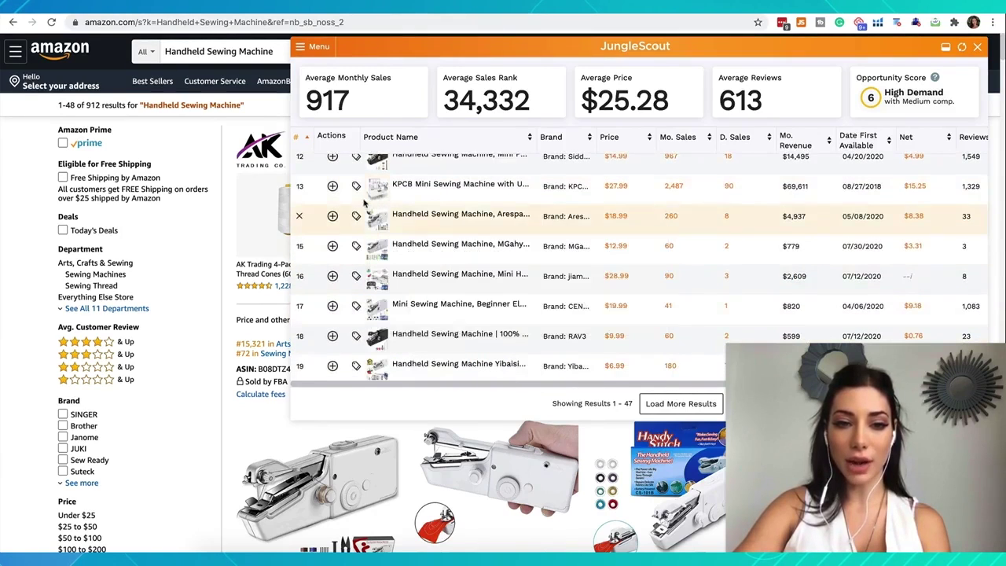
pyautogui.click(298, 185)
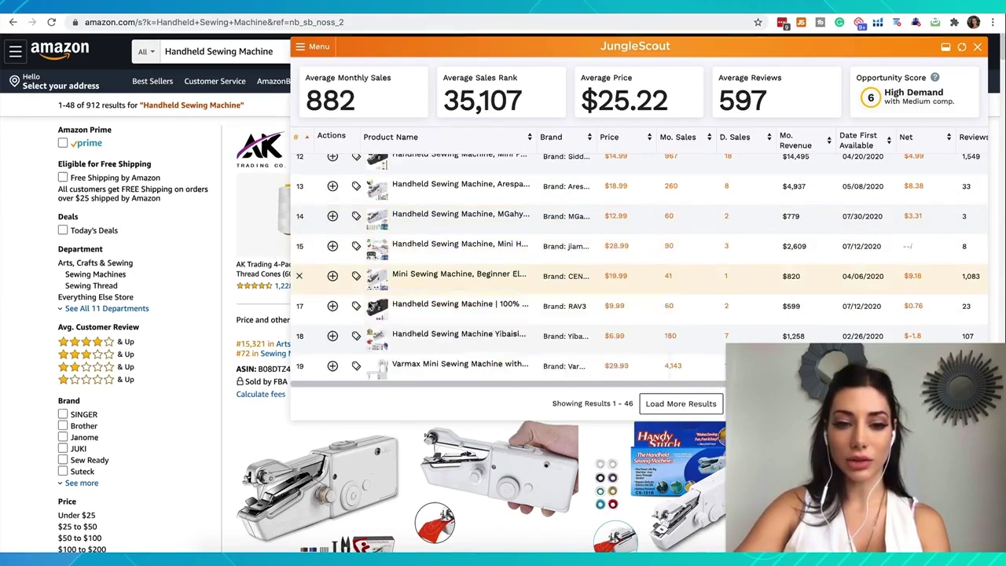
# Step: Remove the Varmax Mini Sewing Machine with Extension Table and the other non-handheld machines further down the table
pyautogui.scroll(-3, 369, 275)
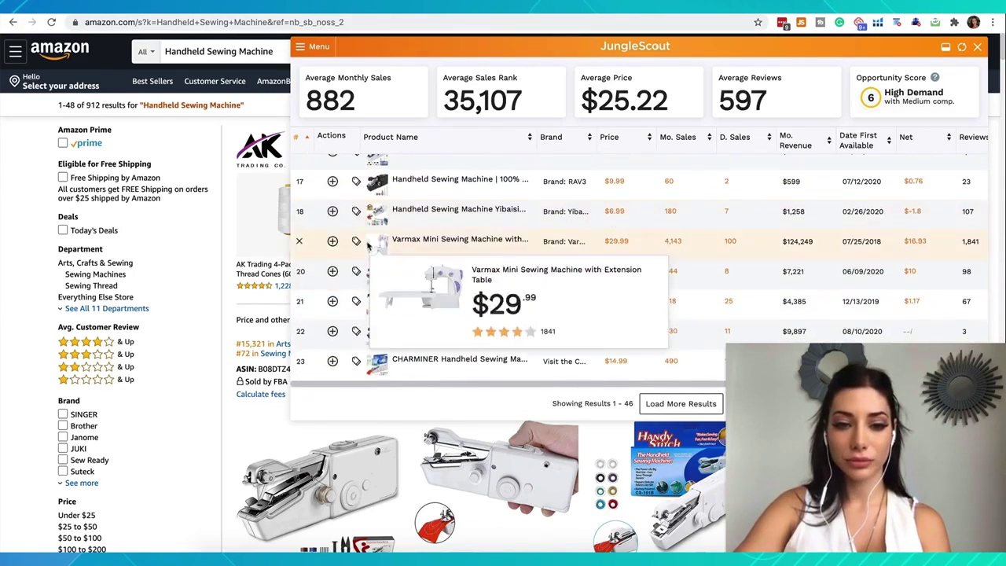
pyautogui.scroll(-5, 369, 244)
pyautogui.scroll(-2, 402, 226)
pyautogui.click(299, 192)
pyautogui.click(299, 252)
pyautogui.click(299, 222)
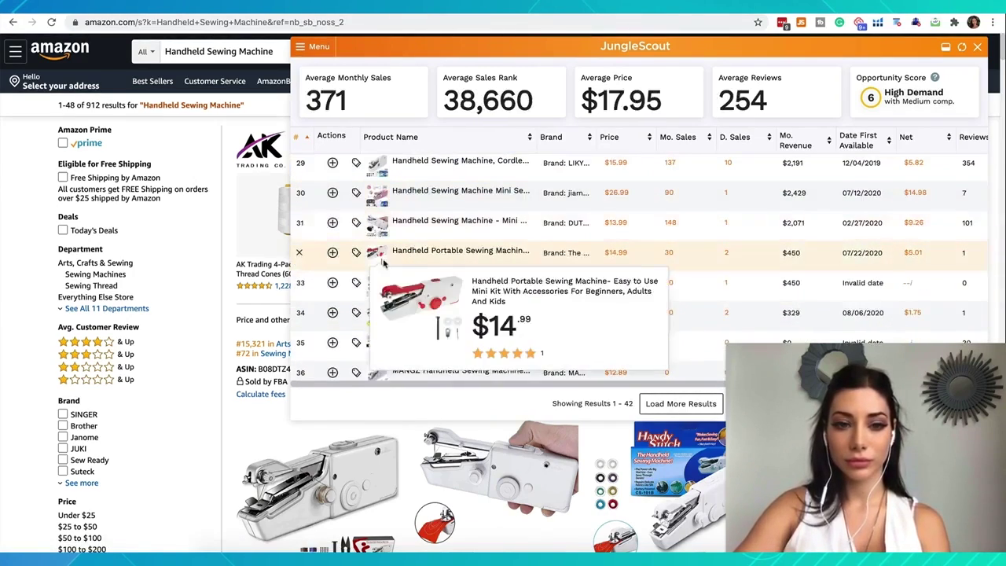
# Step: Check the remaining listings to the end of the table and remove the $45.99 Mini Portable Sewing Machine Kit
pyautogui.scroll(-2, 382, 263)
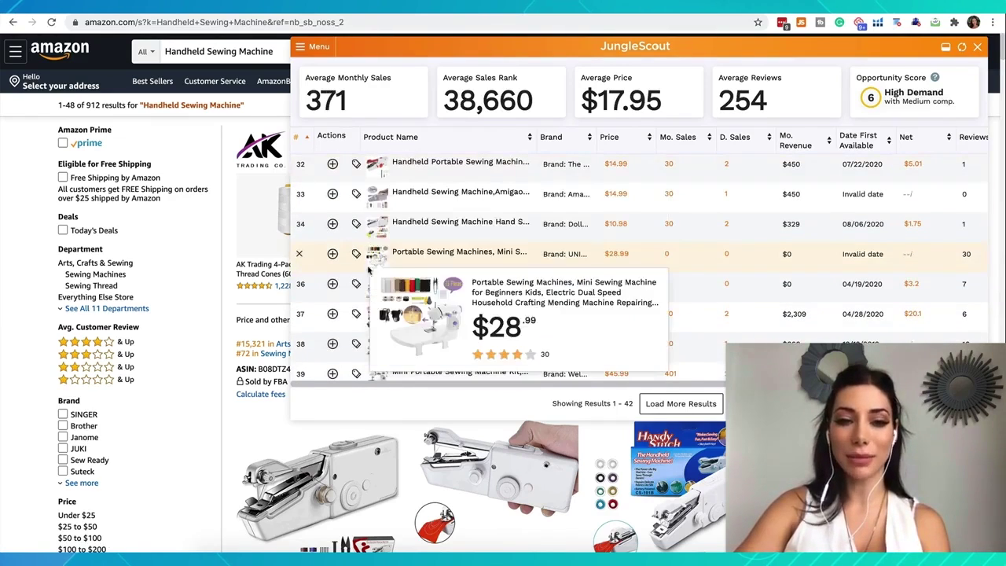
pyautogui.moveTo(374, 232)
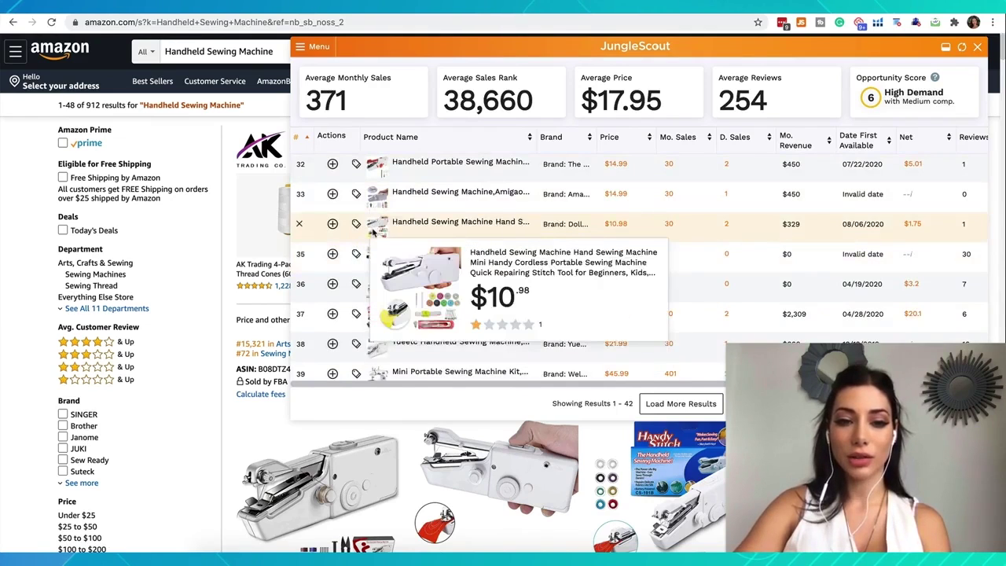
pyautogui.scroll(-2, 362, 294)
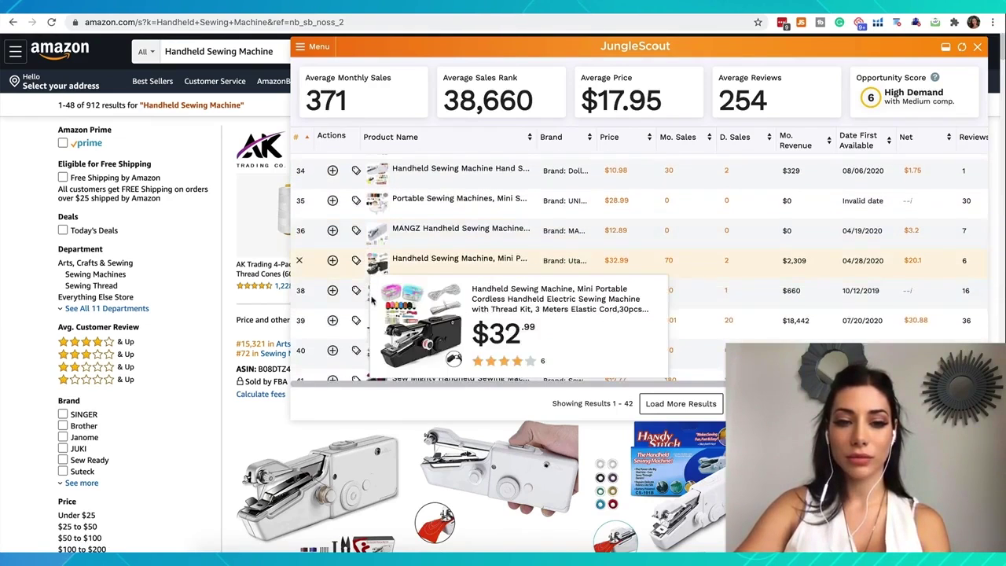
pyautogui.scroll(-3, 364, 308)
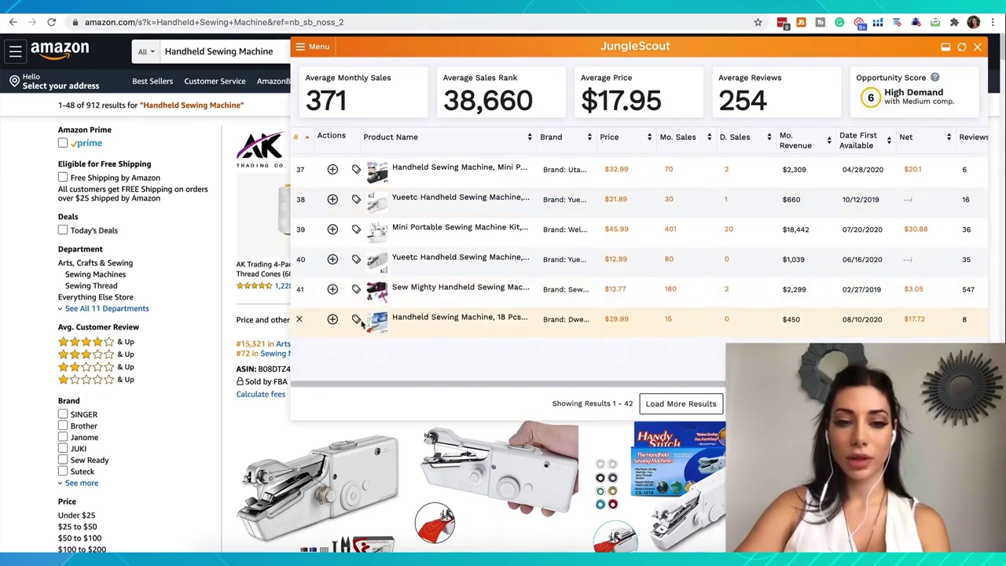
pyautogui.scroll(-1, 365, 299)
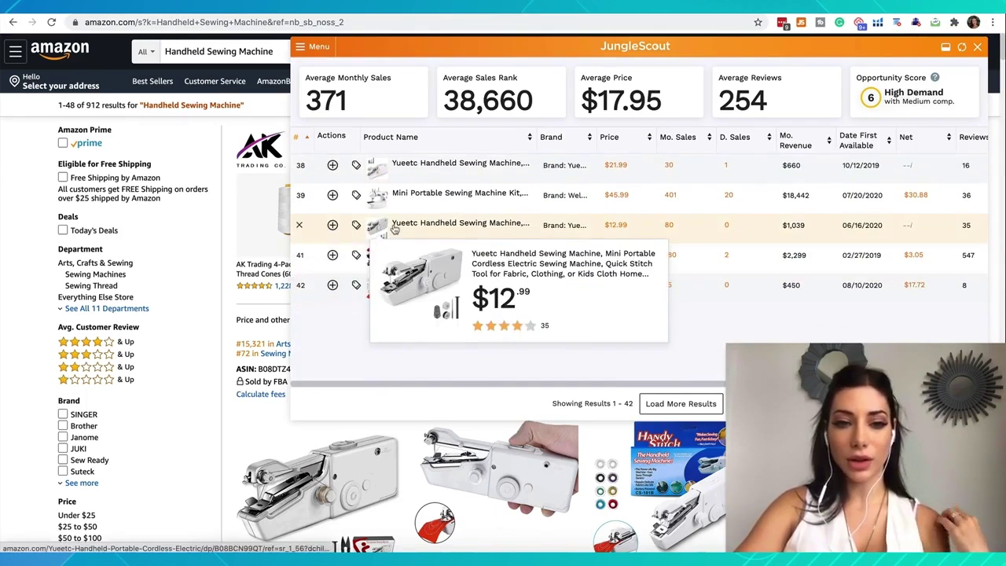
pyautogui.click(300, 194)
# Step: Examine the monthly sales, monthly revenue and review columns of the first handheld sewing machines in the filtered table
pyautogui.scroll(5, 409, 213)
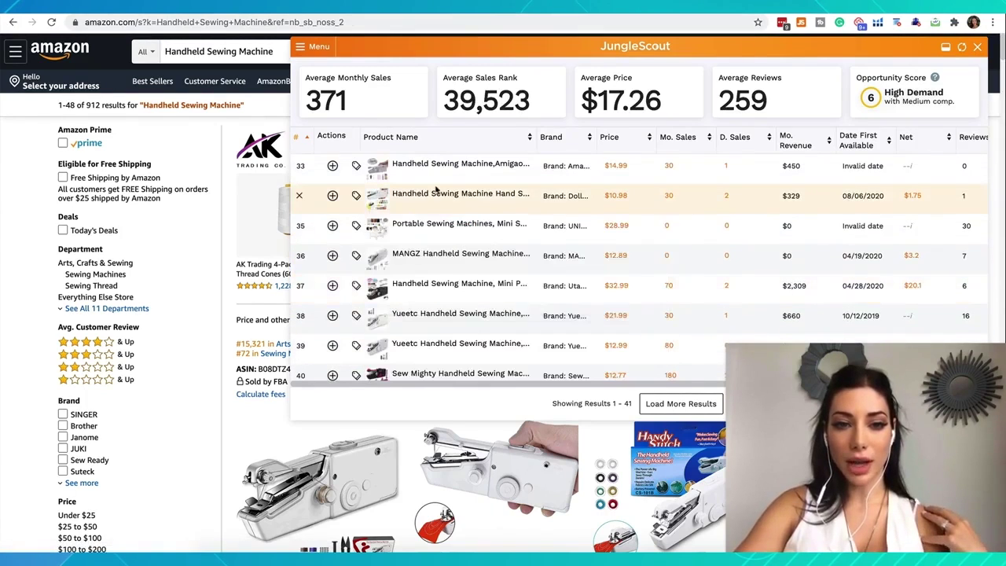
pyautogui.scroll(4, 439, 200)
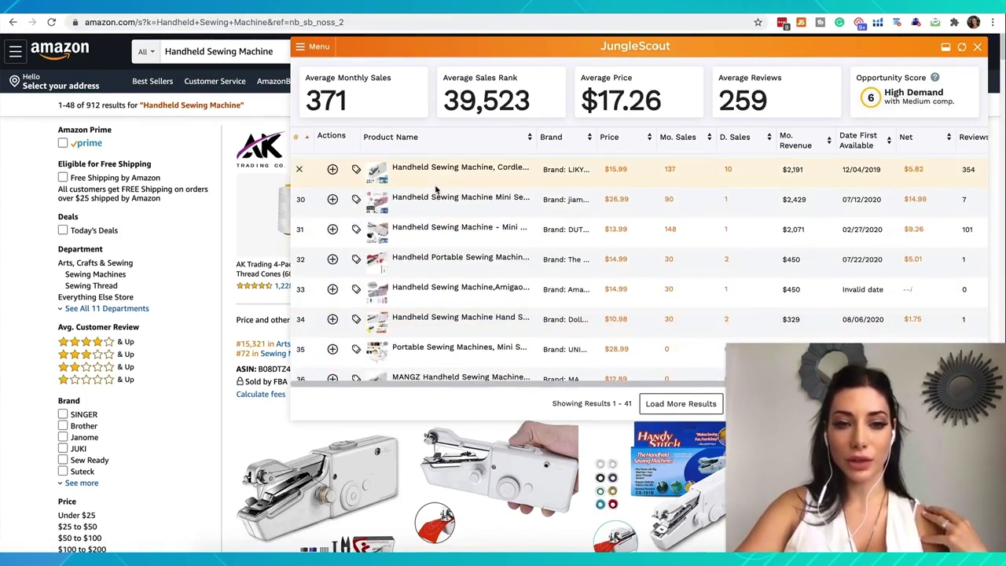
pyautogui.scroll(20, 437, 188)
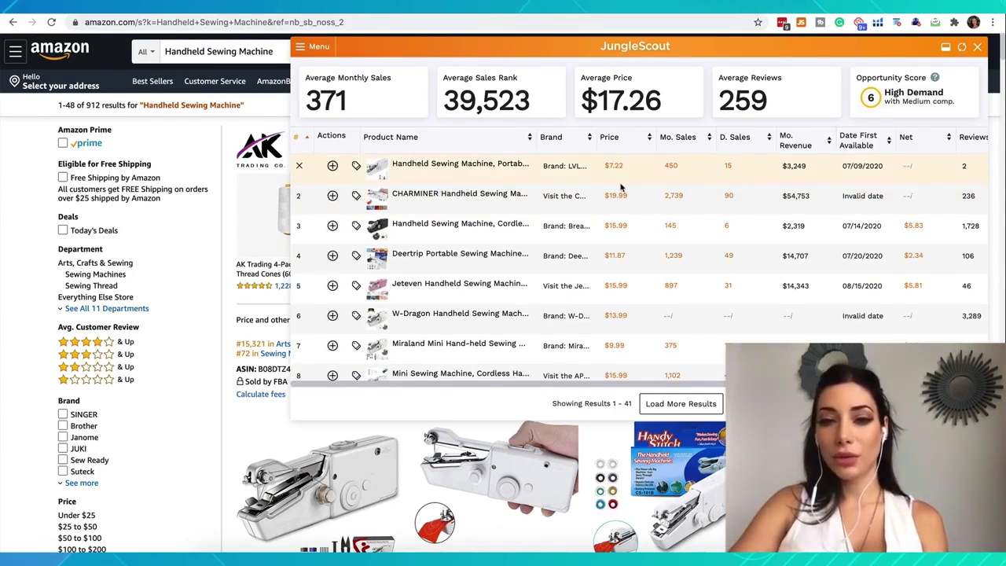
pyautogui.hscroll(1, 621, 187)
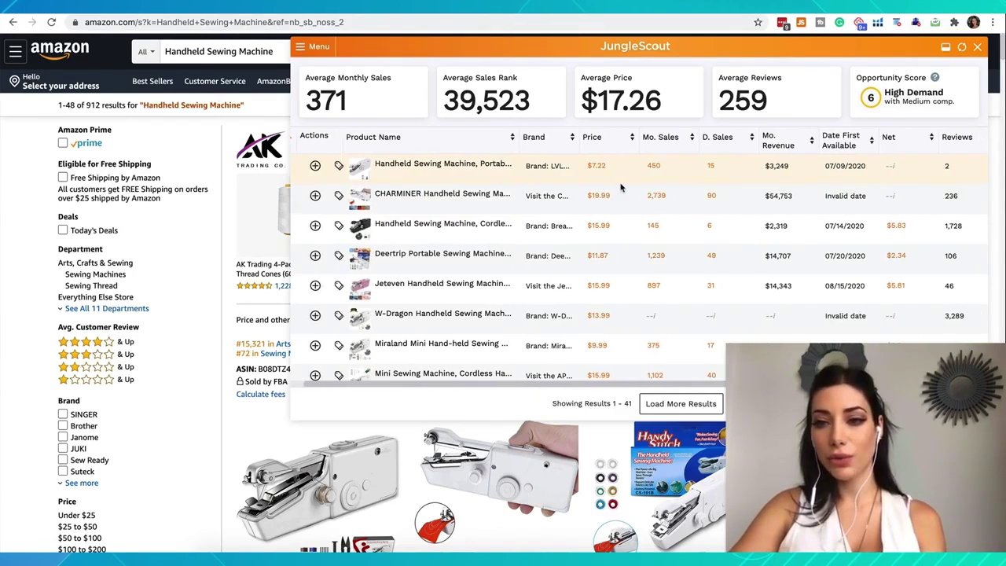
pyautogui.hscroll(6, 621, 187)
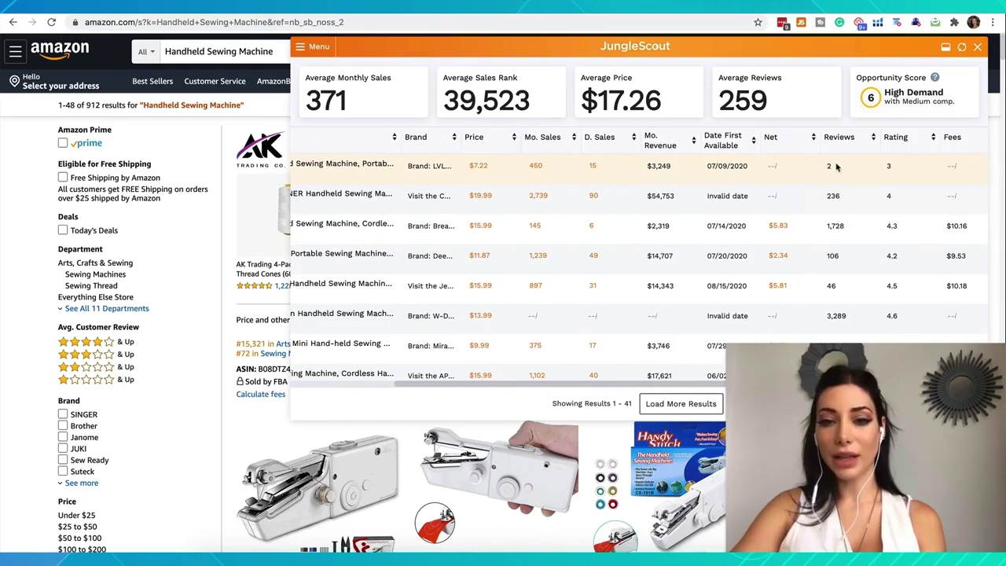
pyautogui.hscroll(-1, 837, 166)
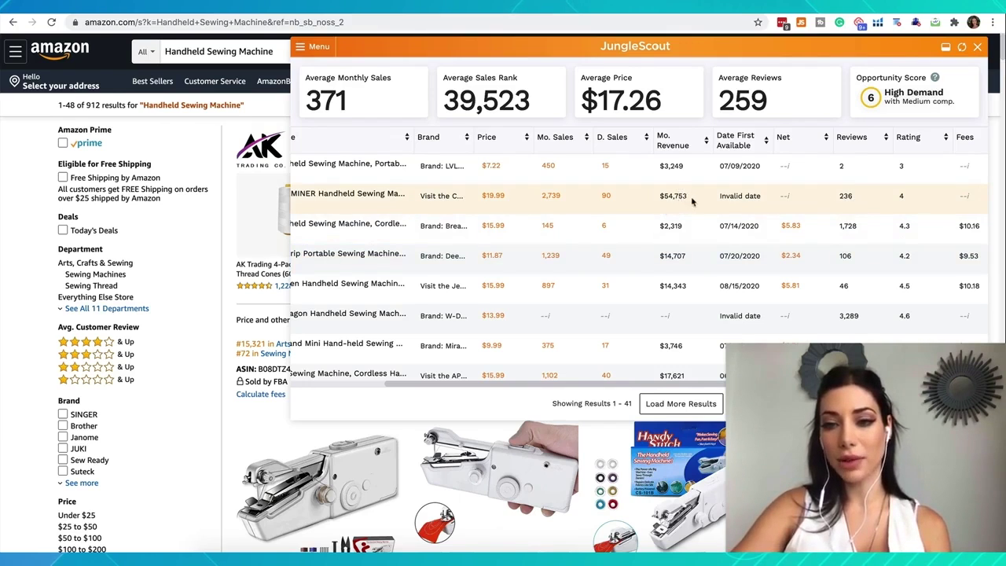
pyautogui.scroll(-1, 782, 198)
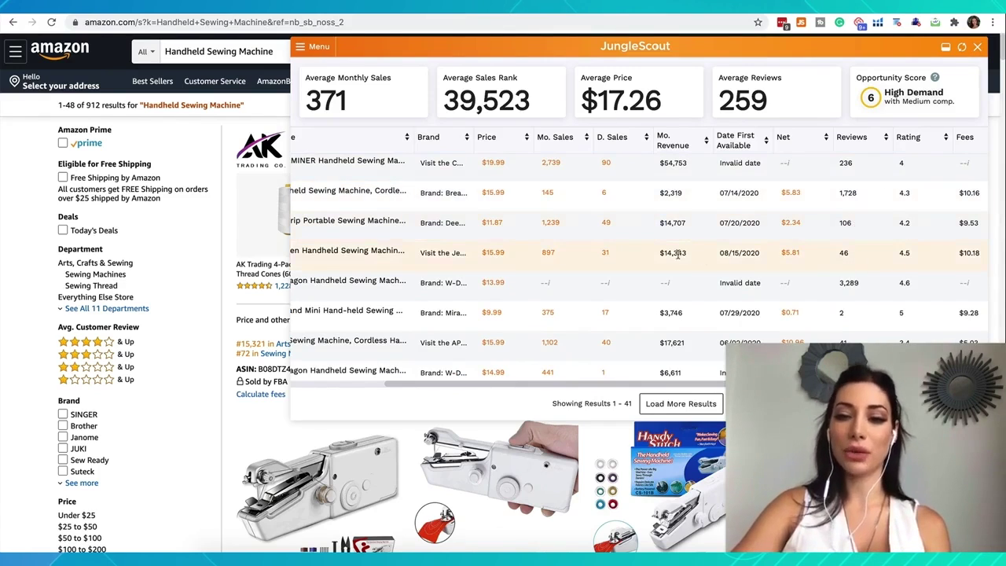
pyautogui.scroll(-1, 852, 267)
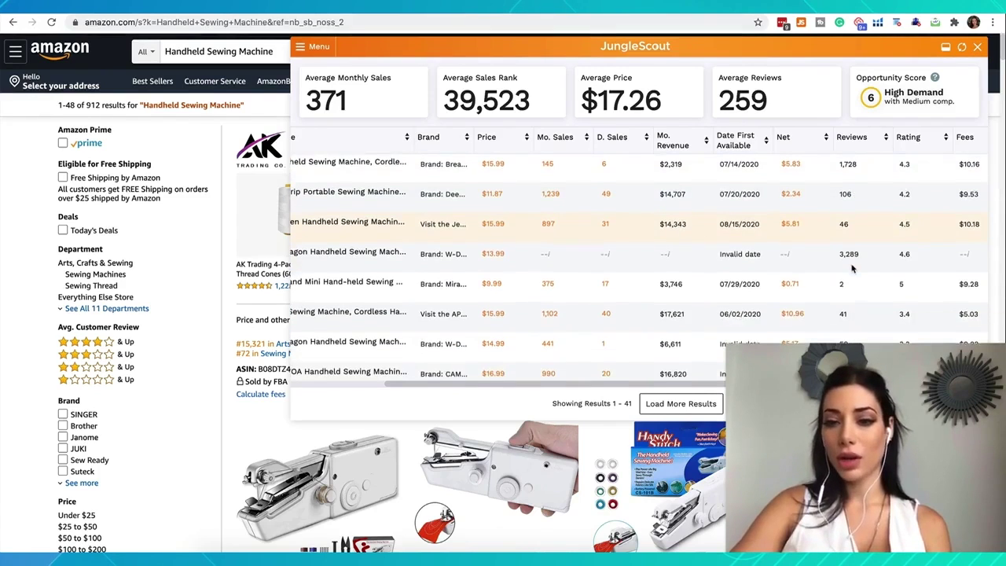
# Step: Compare the review counts of the competing handheld sewing machines with their monthly revenue down the table
pyautogui.moveTo(837, 259); pyautogui.dragTo(869, 265)
pyautogui.scroll(1, 868, 264)
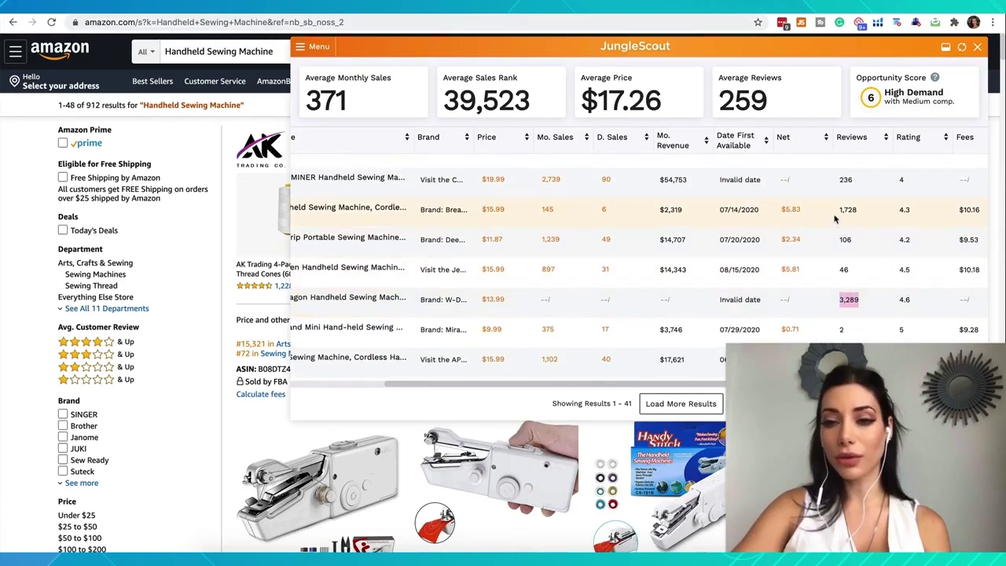
pyautogui.moveTo(857, 264); pyautogui.dragTo(838, 246)
pyautogui.scroll(-5, 840, 245)
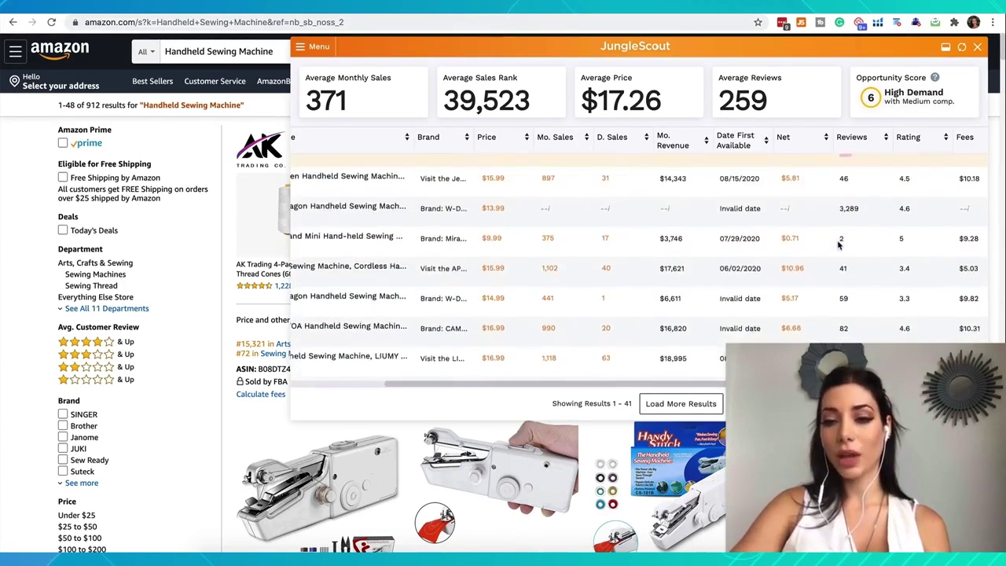
pyautogui.moveTo(850, 276); pyautogui.dragTo(840, 276)
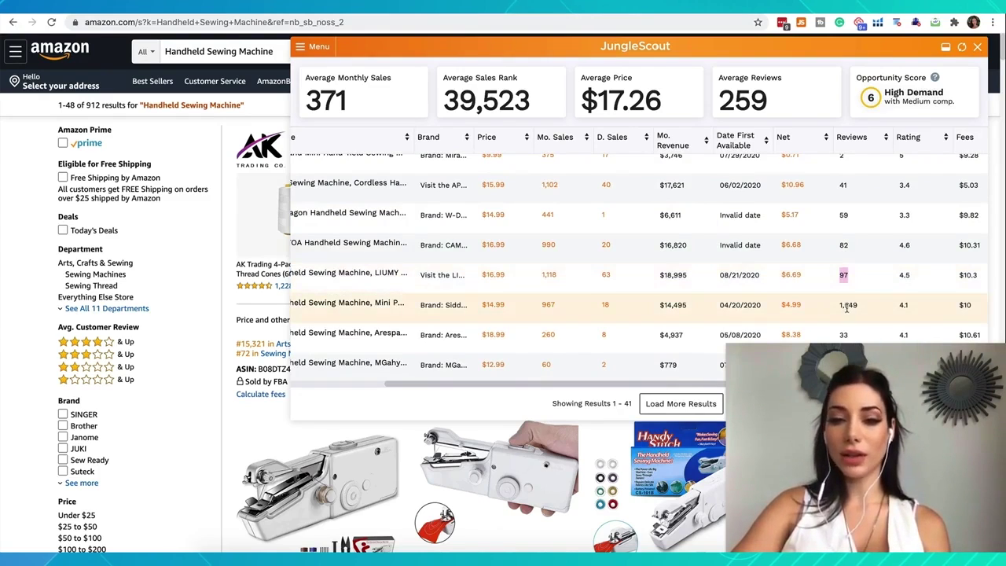
pyautogui.moveTo(868, 309); pyautogui.dragTo(837, 306)
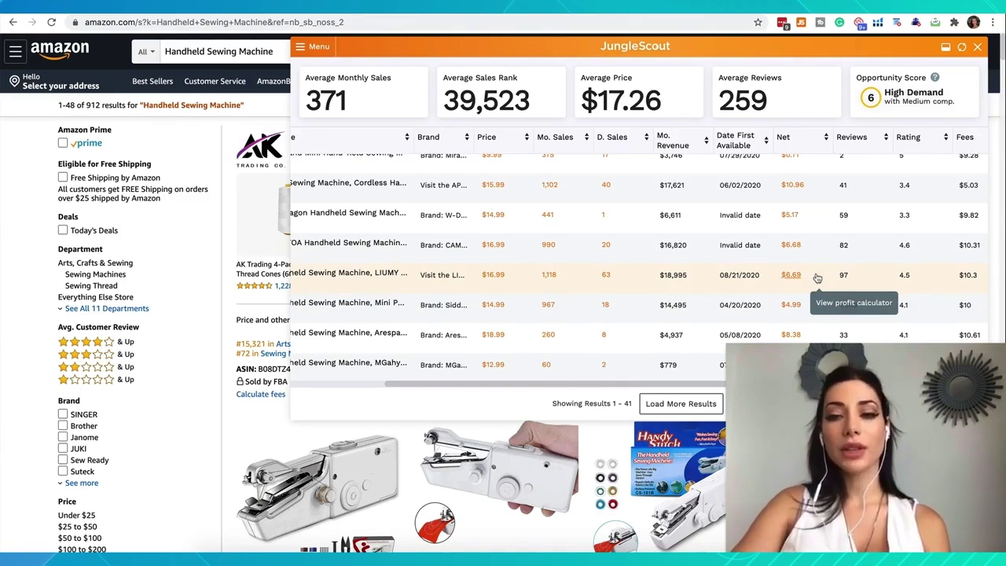
pyautogui.scroll(3, 818, 278)
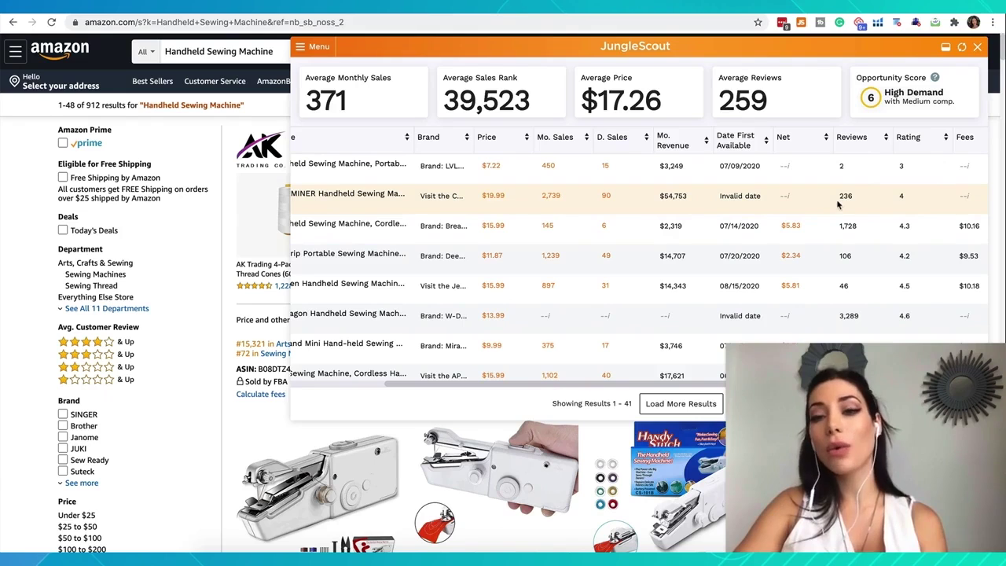
pyautogui.scroll(-5, 837, 204)
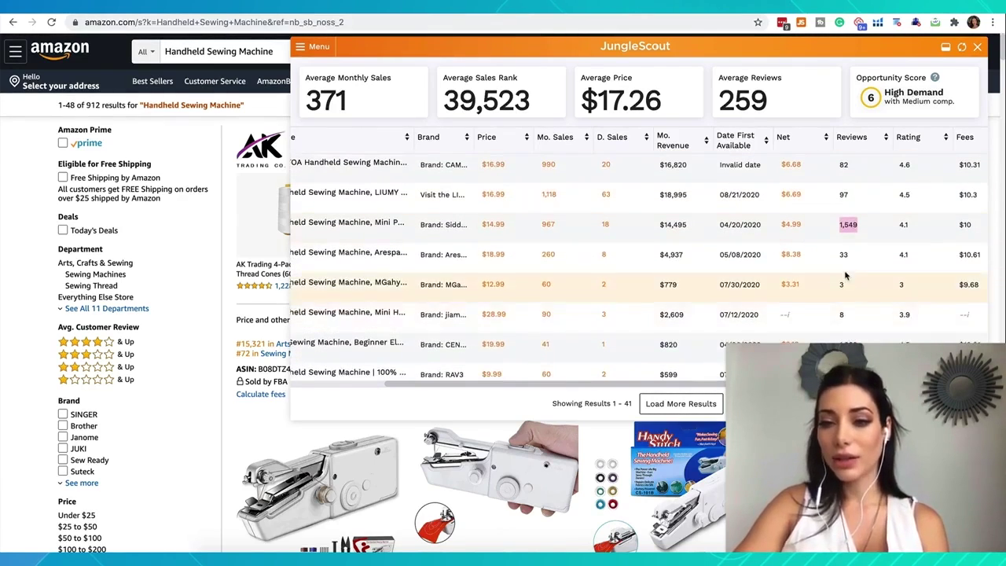
pyautogui.scroll(-2, 846, 276)
pyautogui.scroll(-5, 849, 248)
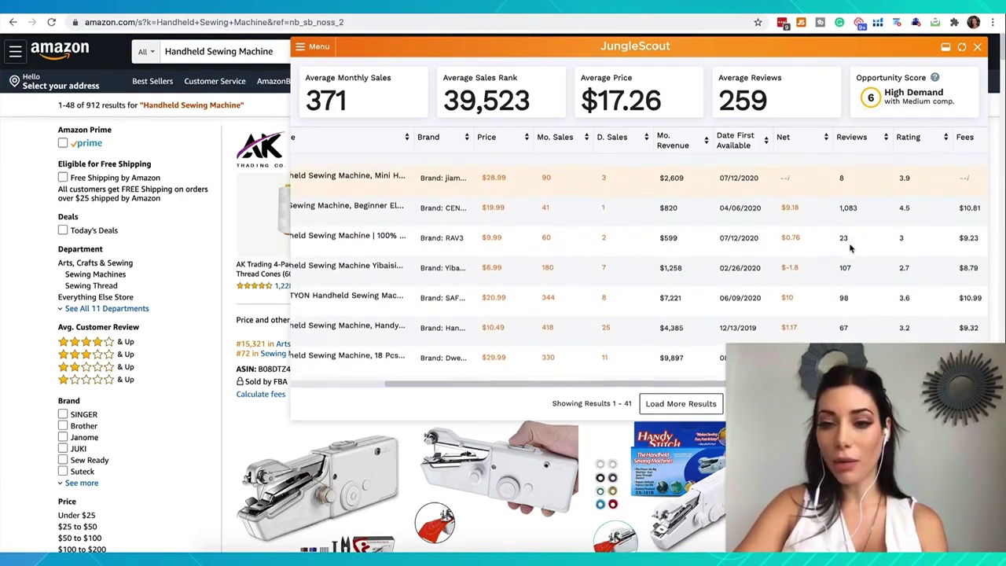
pyautogui.scroll(-2, 849, 248)
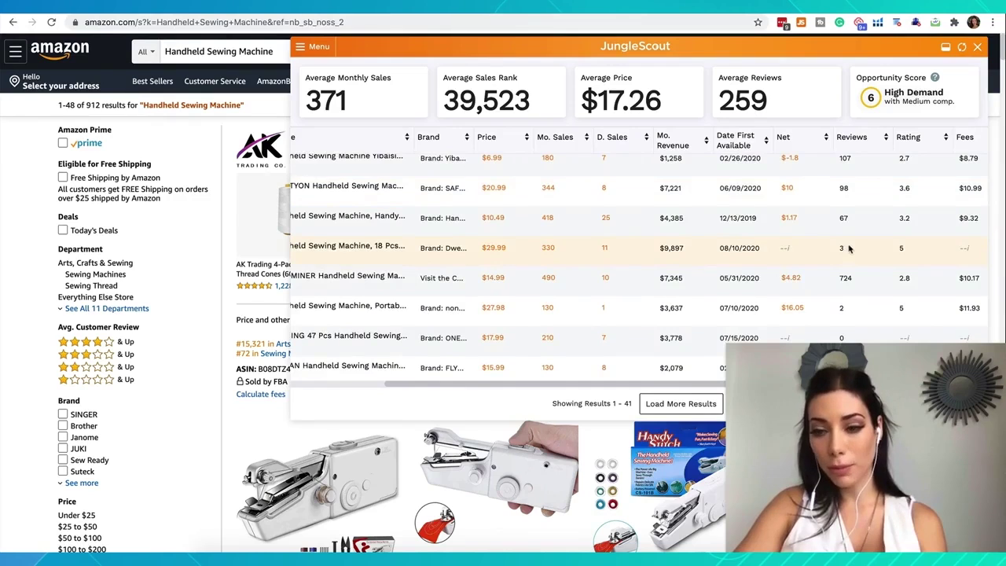
# Step: Examine the review counts and ratings of the handheld sewing machines down the Jungle Scout table
pyautogui.scroll(-2, 849, 248)
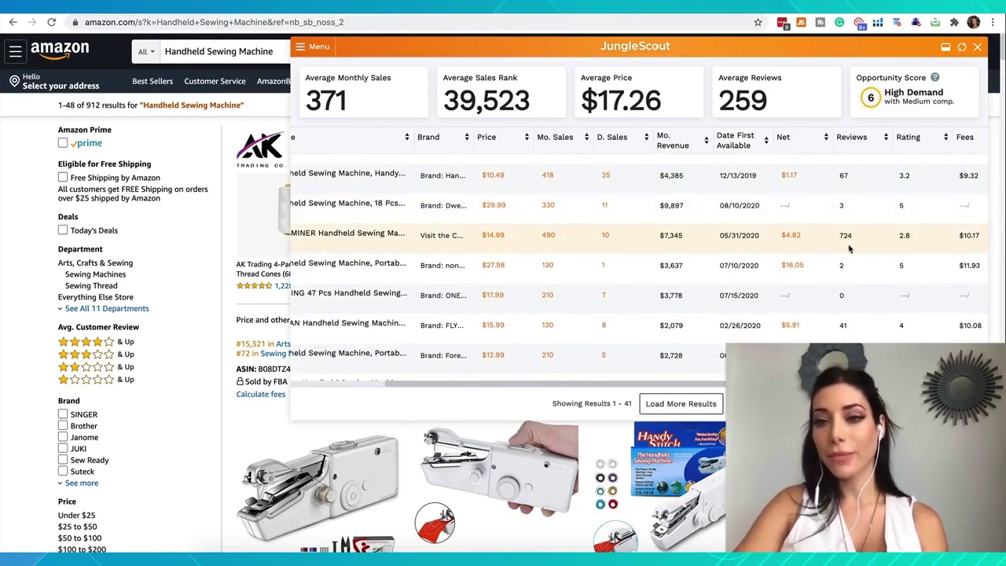
pyautogui.scroll(-7, 849, 248)
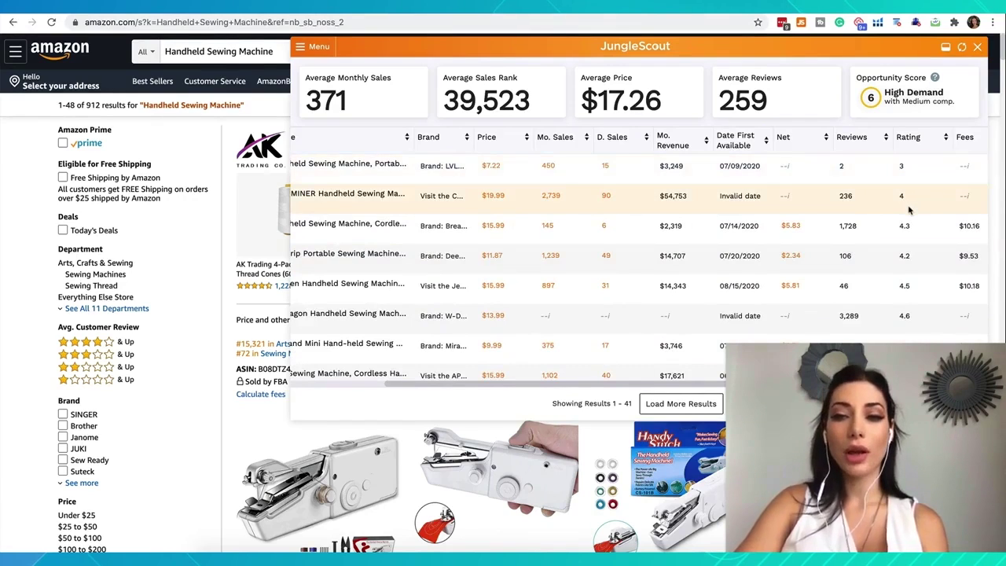
pyautogui.scroll(-2, 909, 209)
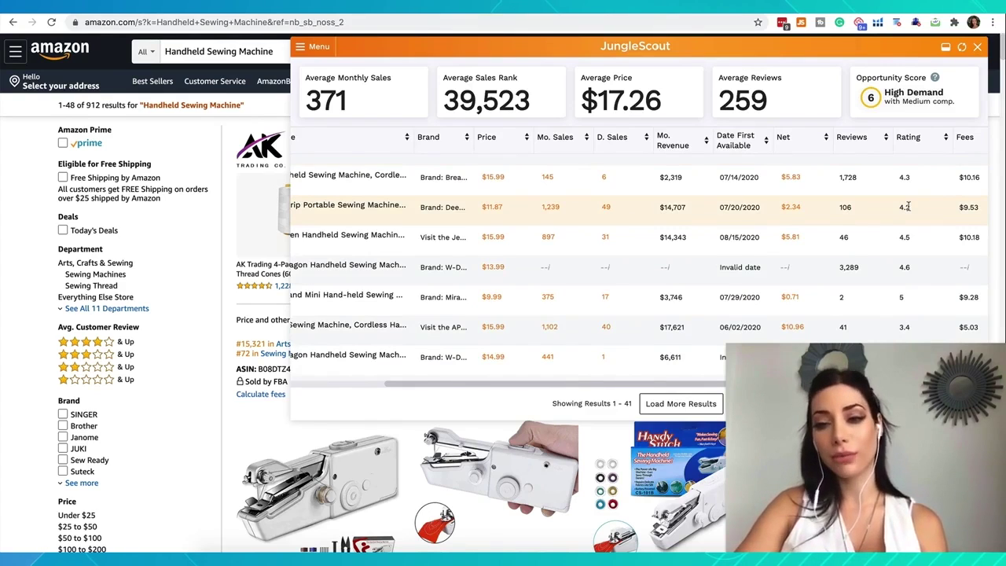
pyautogui.scroll(-3, 909, 216)
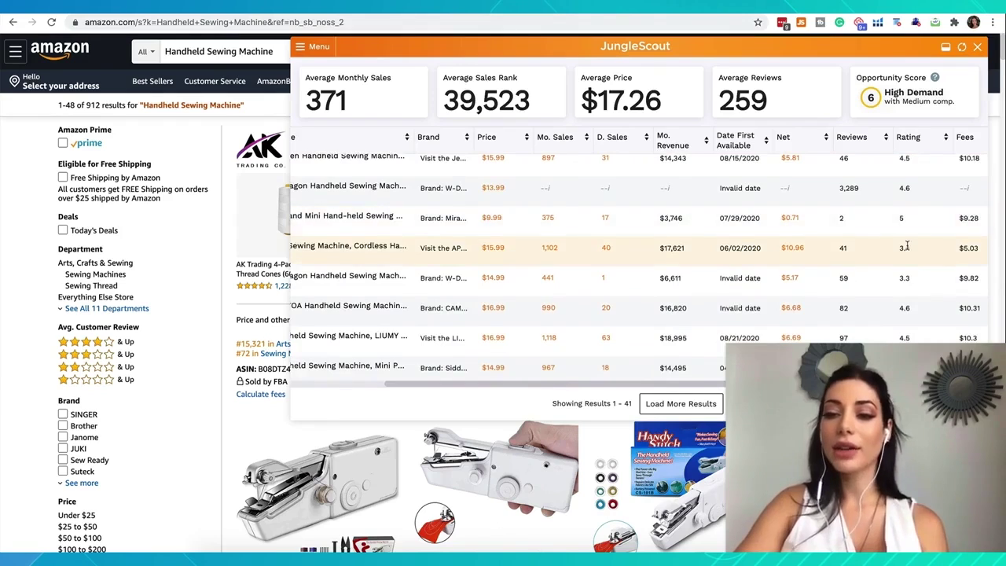
pyautogui.scroll(-3, 907, 247)
pyautogui.scroll(-1, 907, 247)
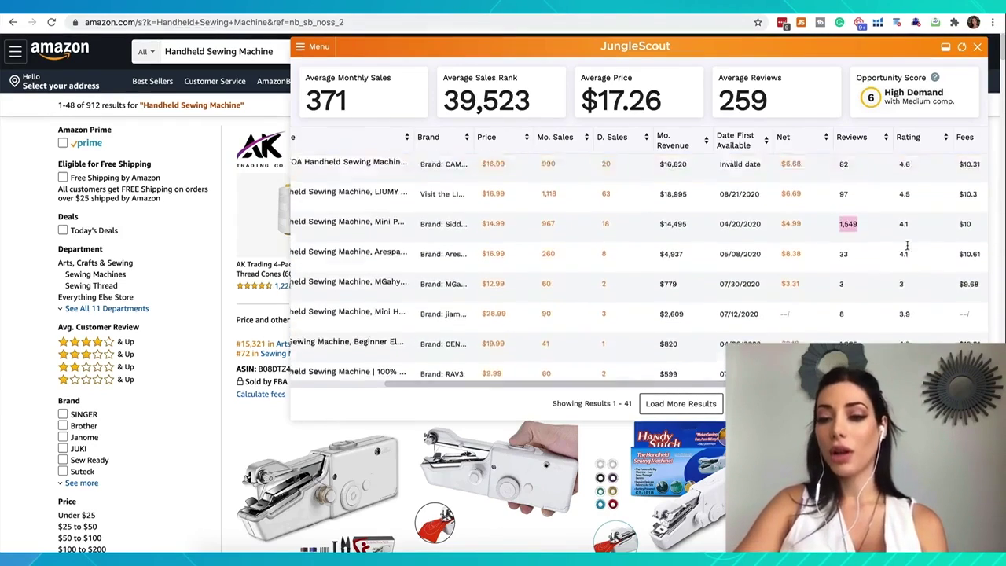
pyautogui.scroll(10, 909, 248)
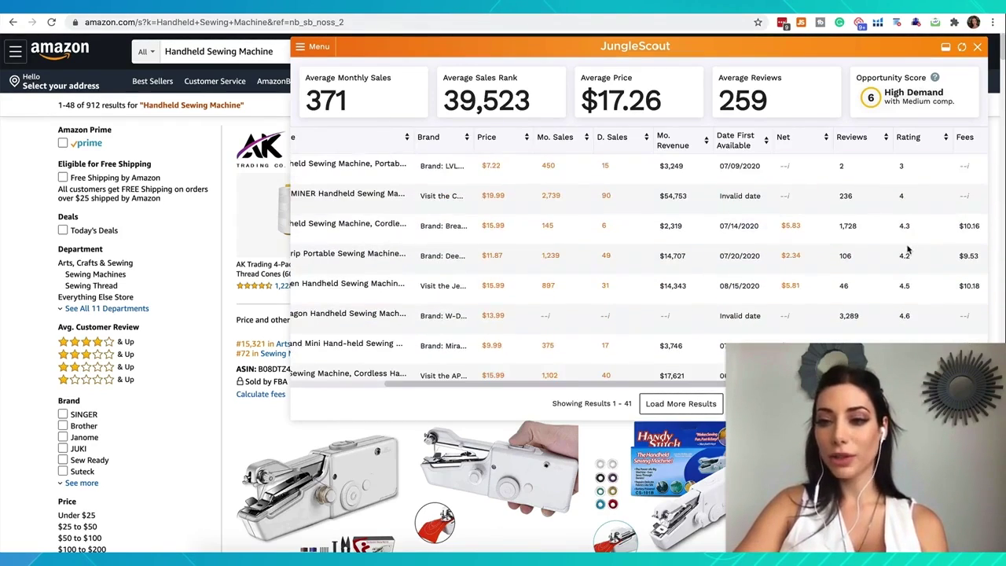
# Step: Preview the competing handheld sewing machines by product name and open the $13.99 W-Dragon listing on Amazon
pyautogui.hscroll(-5, 909, 249)
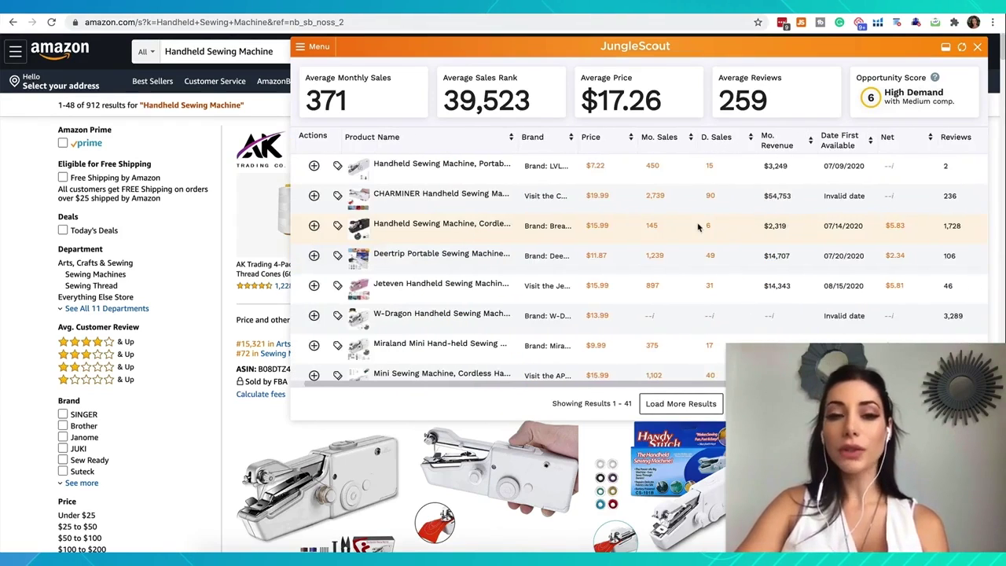
pyautogui.moveTo(406, 182)
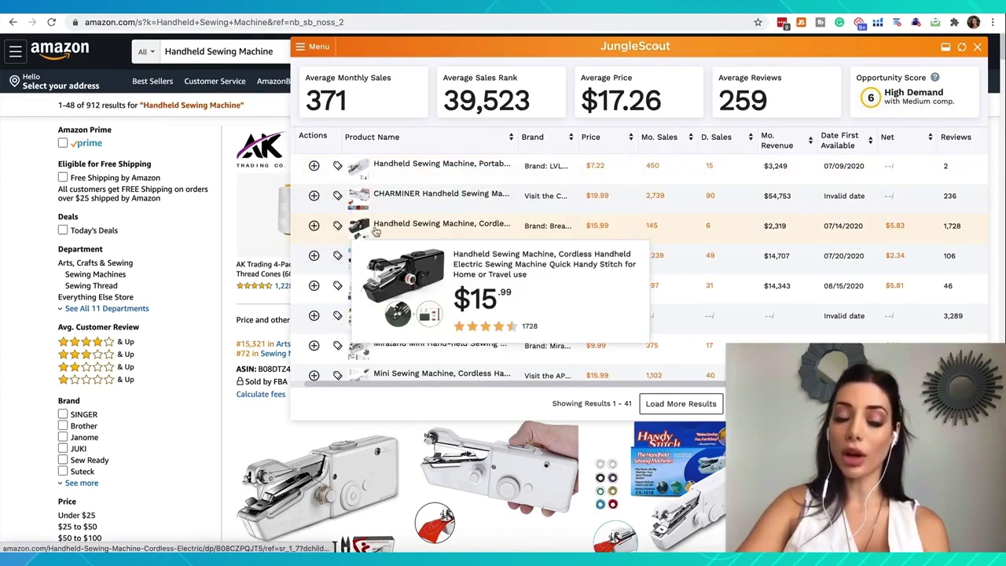
pyautogui.moveTo(403, 233)
pyautogui.moveTo(382, 266)
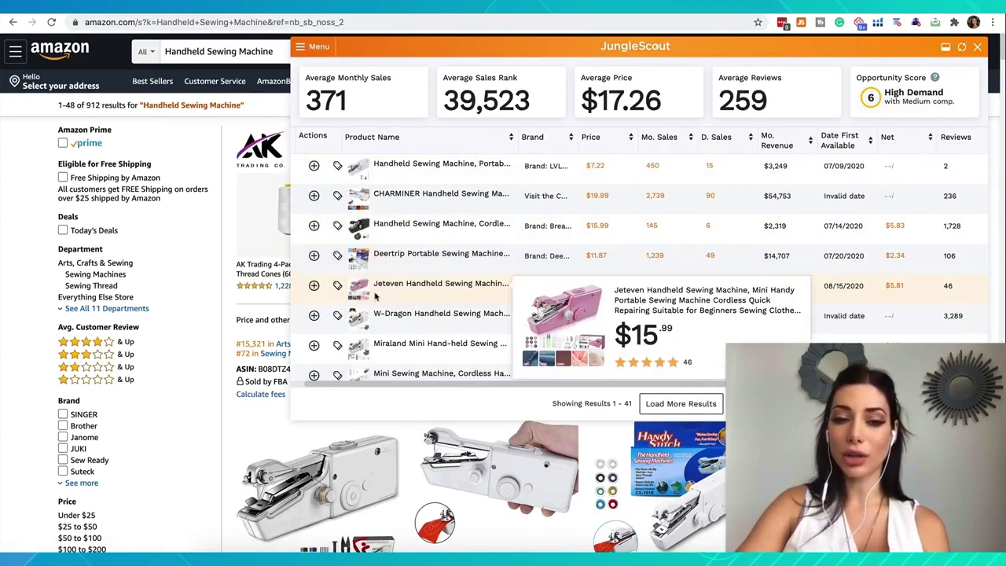
pyautogui.moveTo(394, 327)
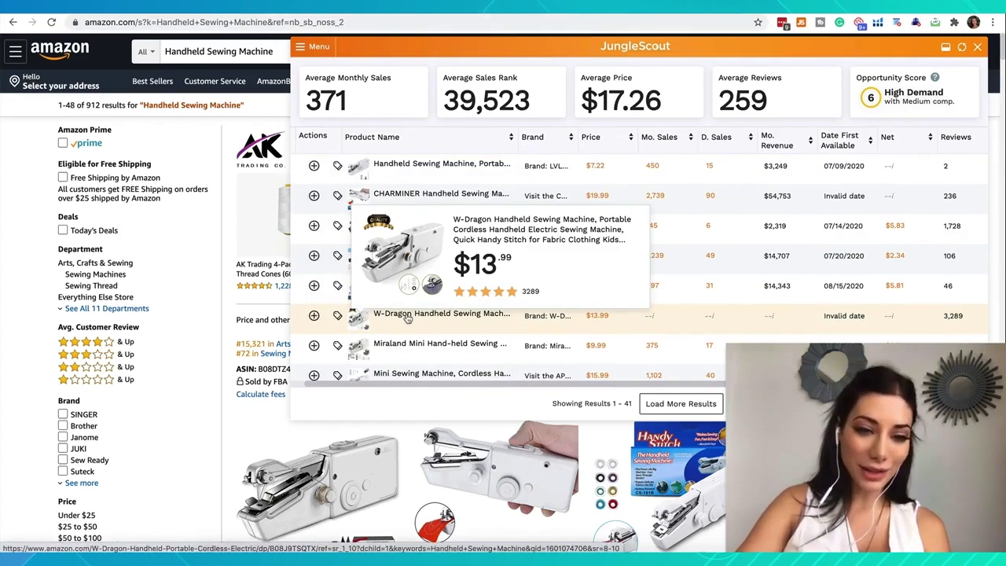
pyautogui.click(408, 318)
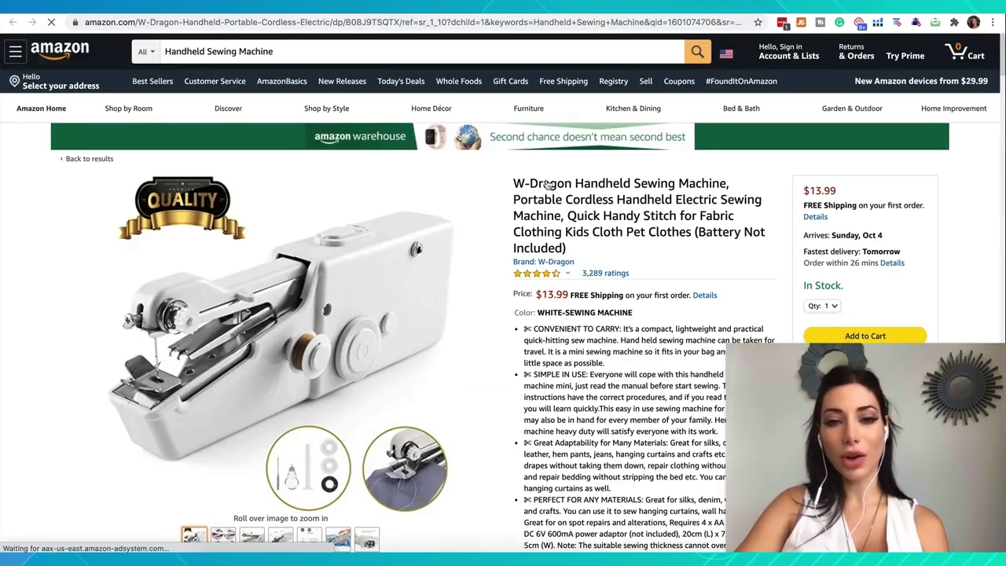
# Step: Open the W-Dragon brand's results from the listing and look through the products it sells on Amazon
pyautogui.moveTo(514, 184); pyautogui.dragTo(572, 186)
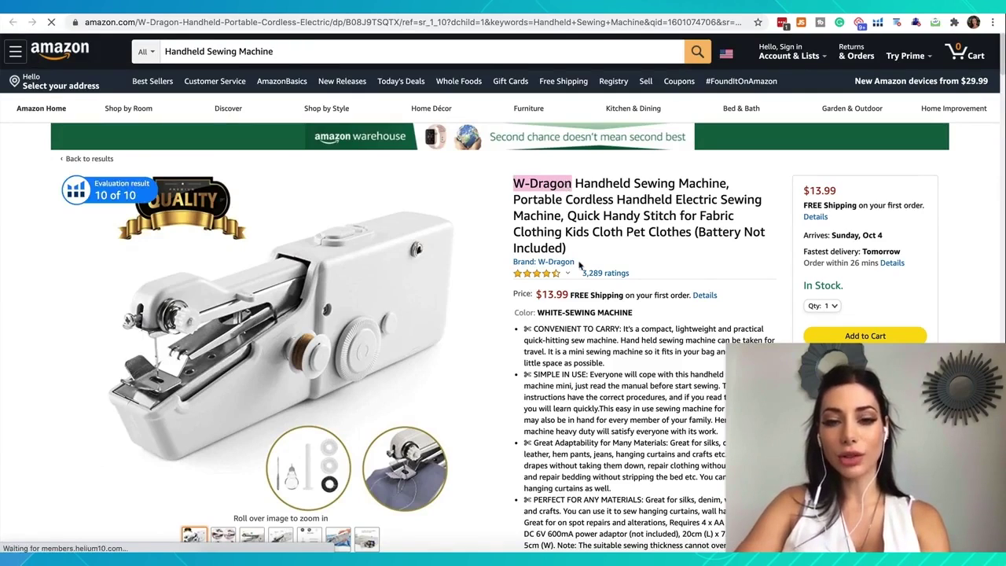
pyautogui.click(537, 268)
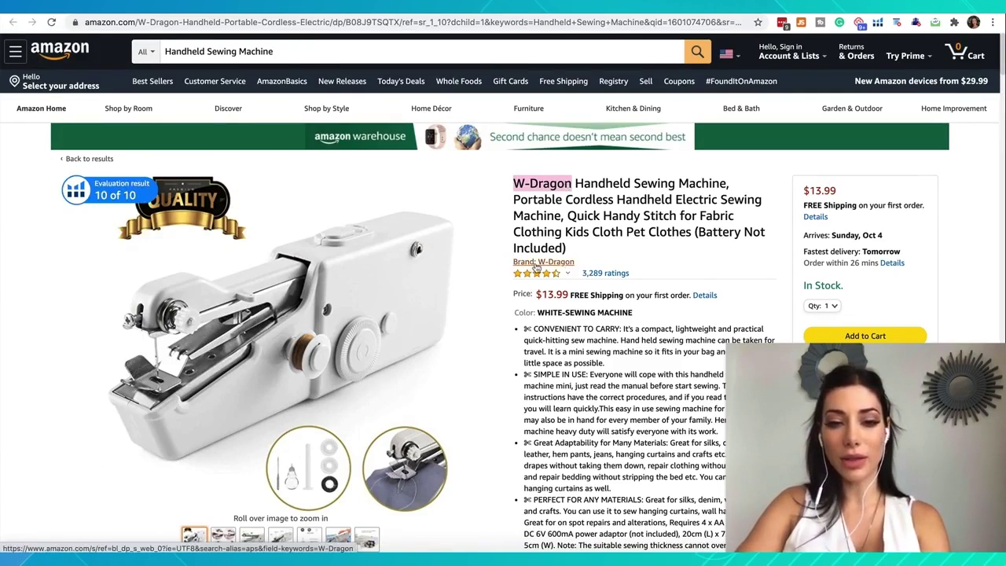
pyautogui.scroll(-3, 381, 417)
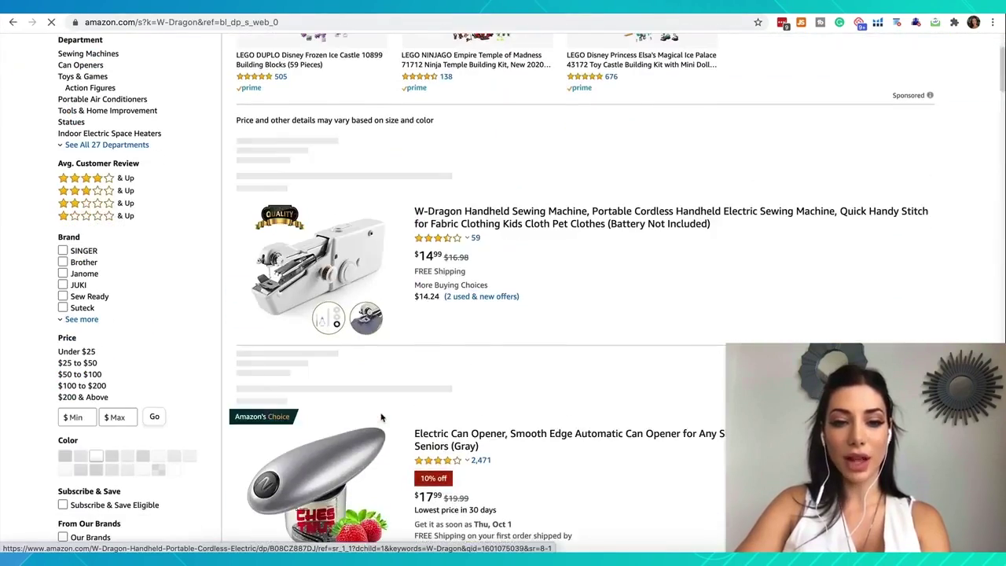
pyautogui.scroll(-10, 381, 417)
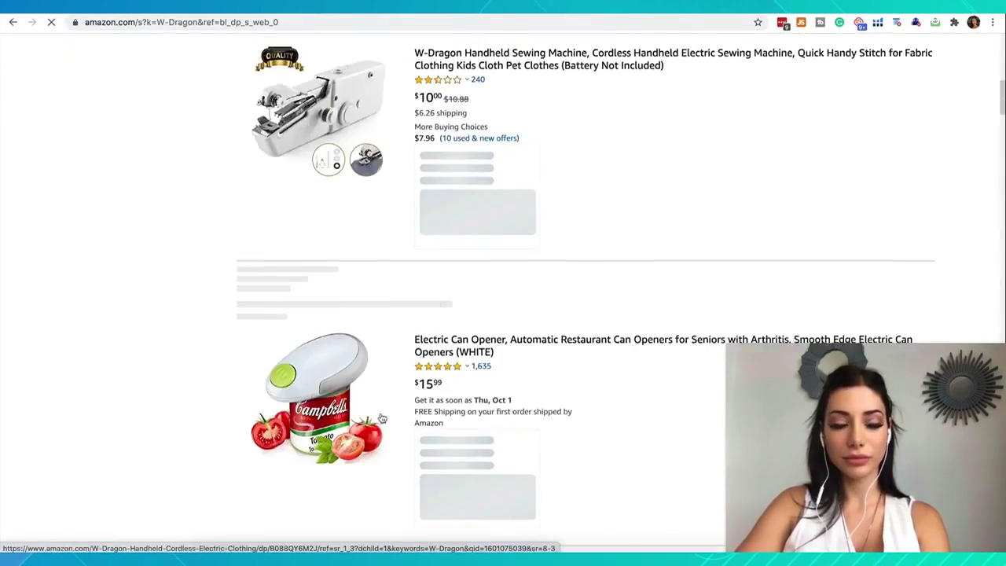
pyautogui.scroll(-10, 381, 417)
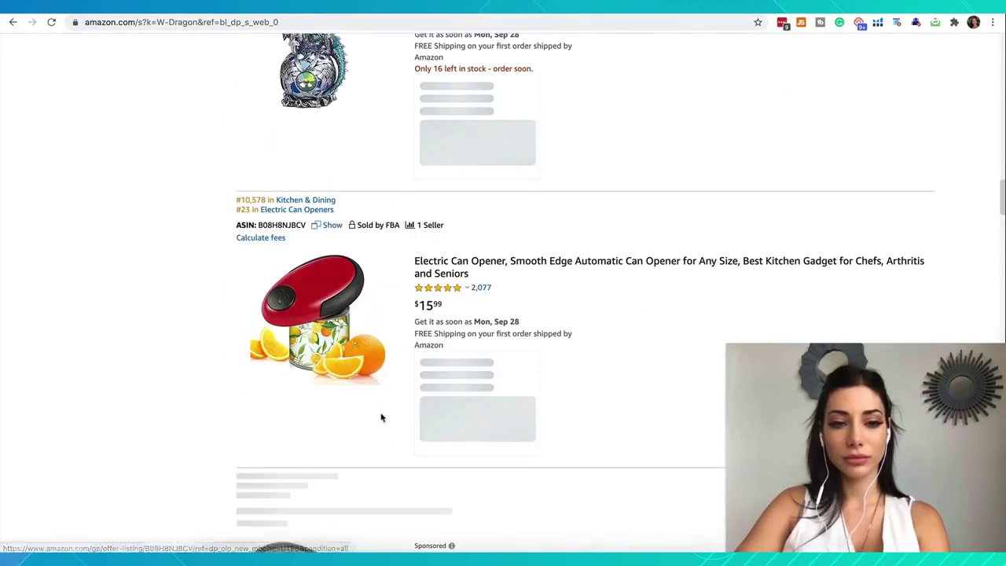
pyautogui.scroll(20, 381, 418)
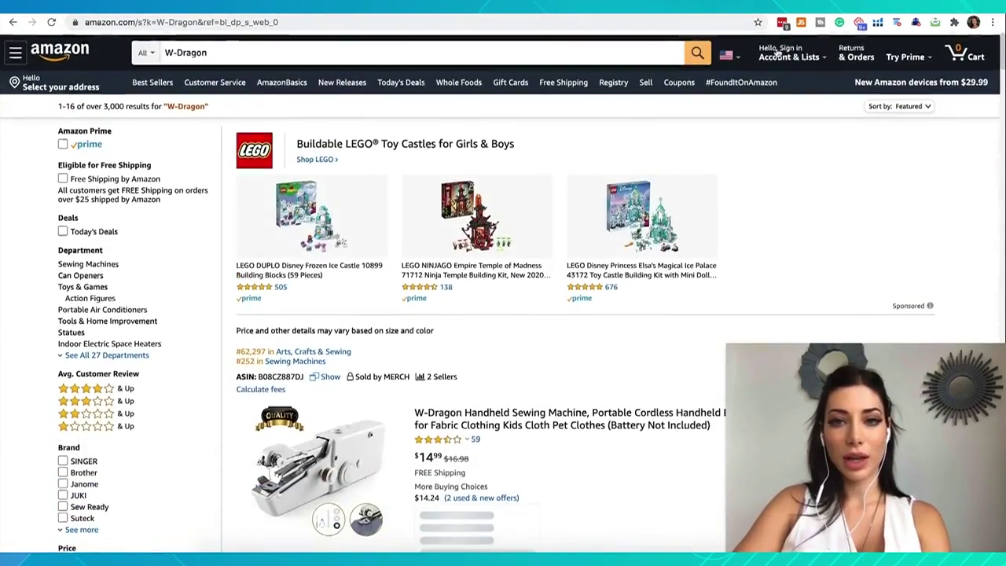
# Step: Search Google for W-Dragon in a new tab, review the results and return to the Jungle Scout competitor table
pyautogui.hotkey('ctrl', 't')
pyautogui.write('W-Dragon')
pyautogui.press('Return')
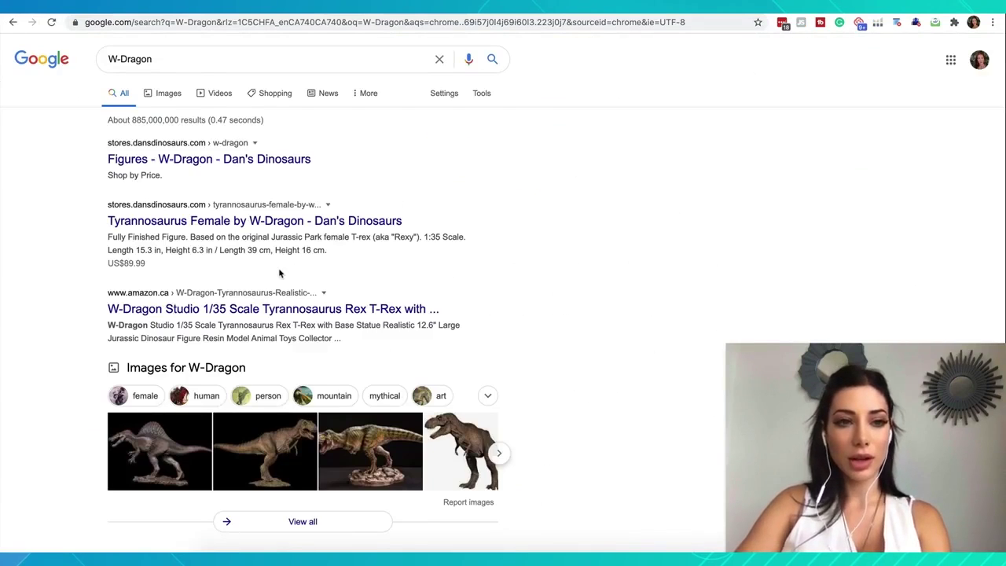
pyautogui.scroll(-3, 279, 272)
pyautogui.scroll(-8, 279, 273)
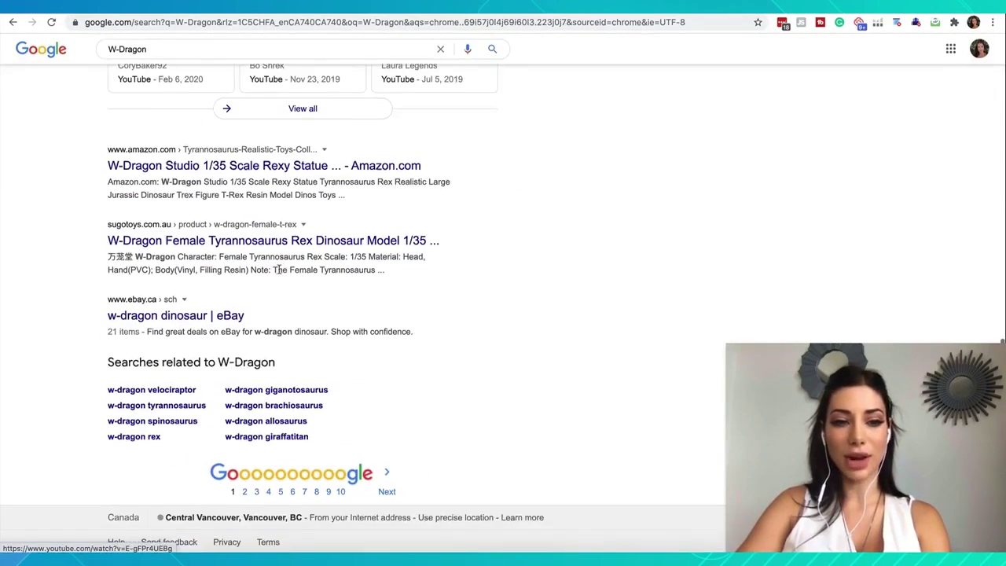
pyautogui.scroll(11, 279, 273)
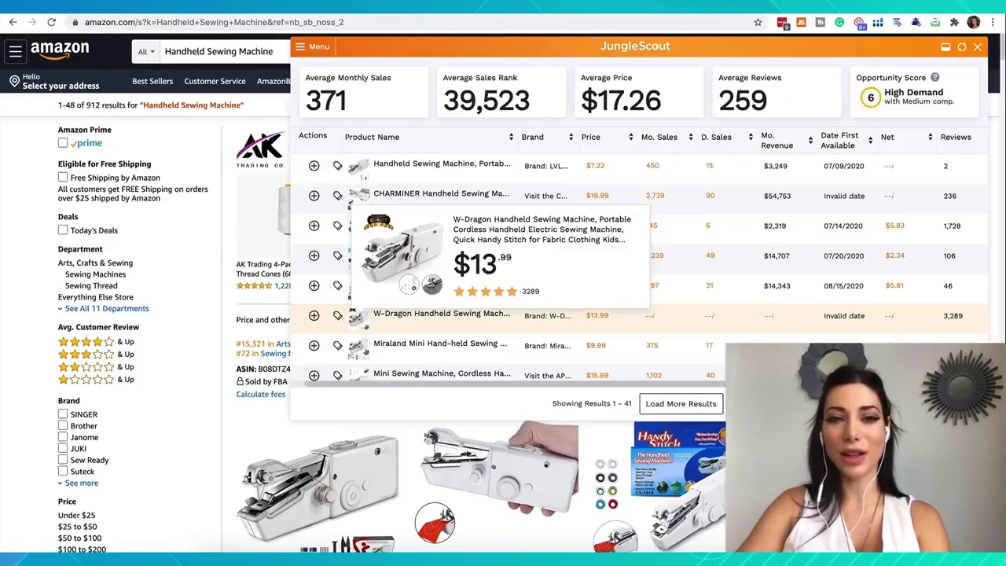
pyautogui.scroll(-2, 434, 305)
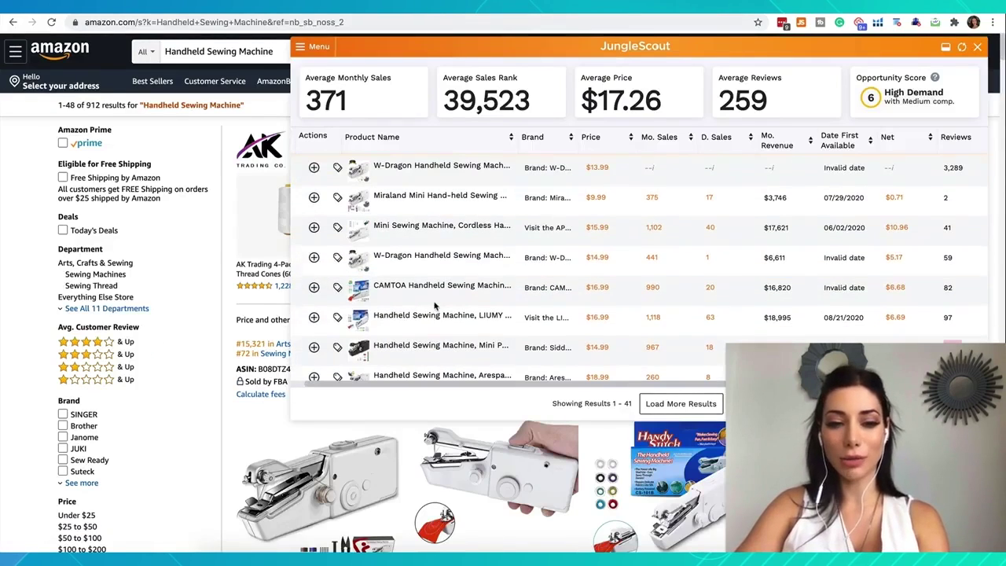
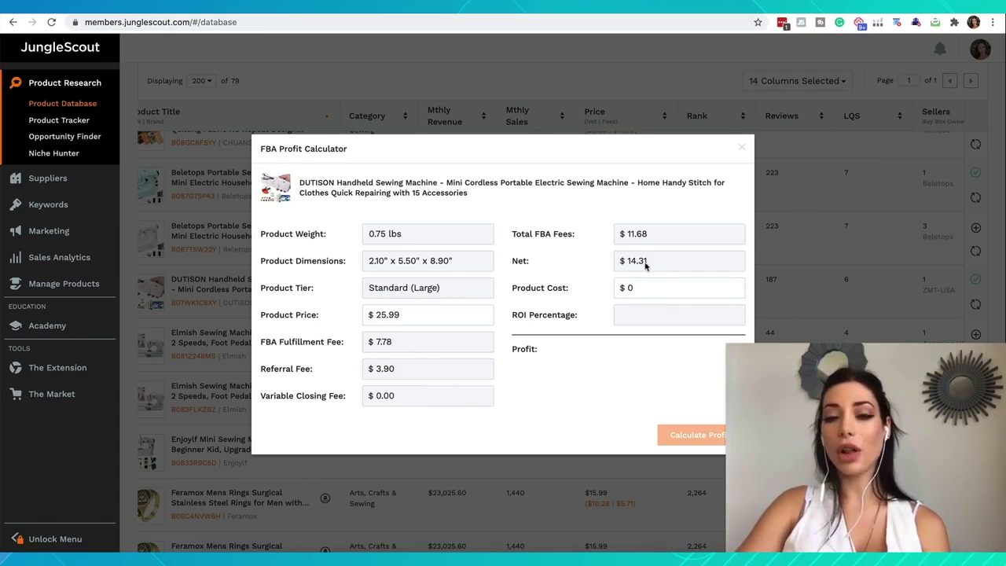
# Step: Copy "Handheld Sewing Machine" from the DUTISON product title in the FBA Profit Calculator and search Alibaba for it
pyautogui.click(640, 287)
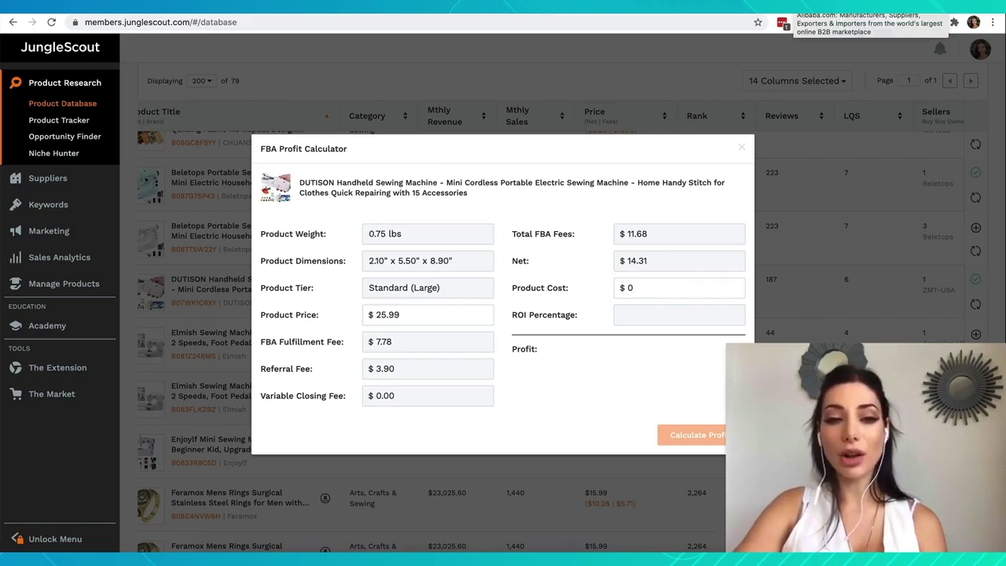
pyautogui.moveTo(336, 182); pyautogui.dragTo(437, 182)
pyautogui.hotkey('ctrl', 'c')
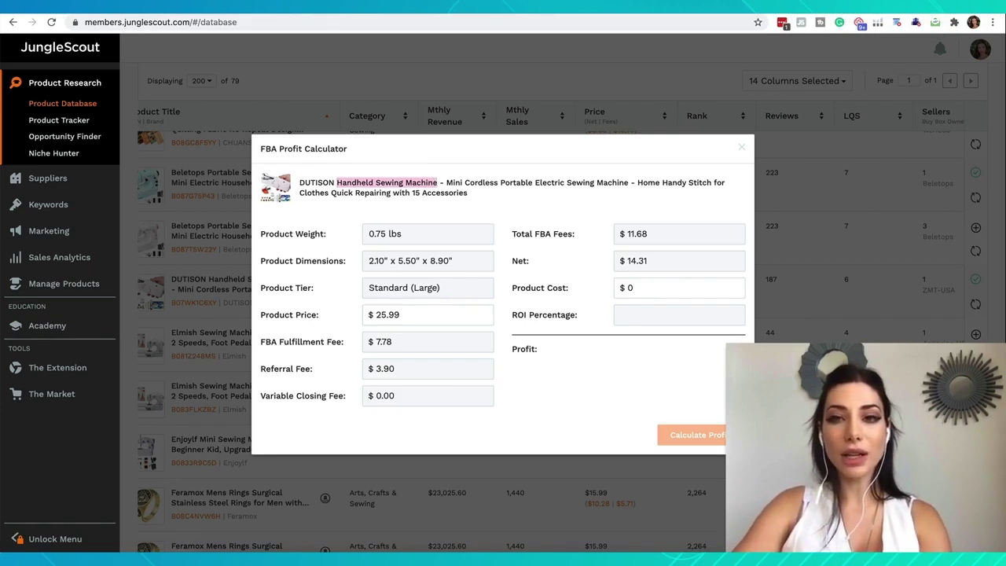
pyautogui.hotkey('ctrl', 'Tab')
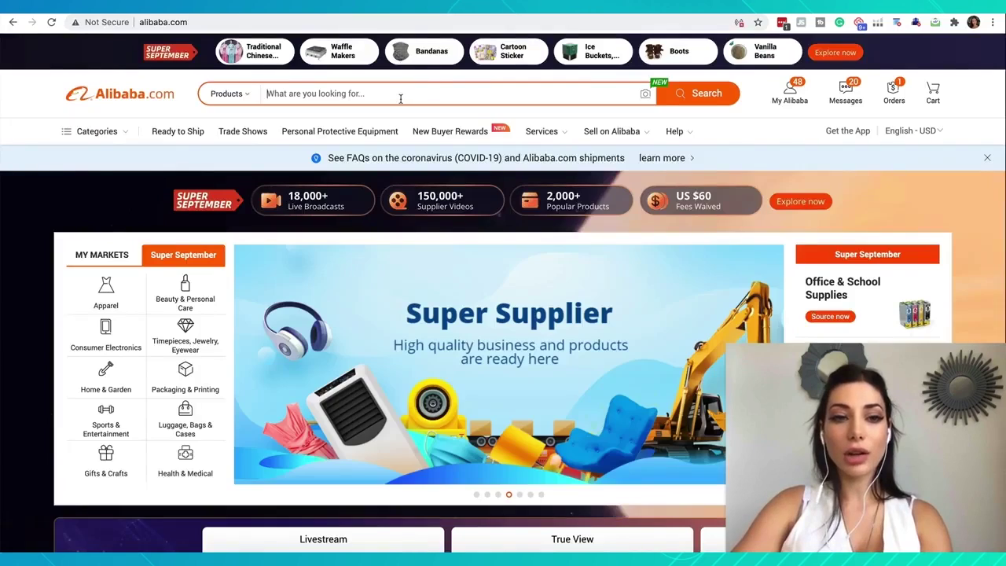
pyautogui.click(400, 94)
pyautogui.hotkey('ctrl', 'v')
pyautogui.press('Return')
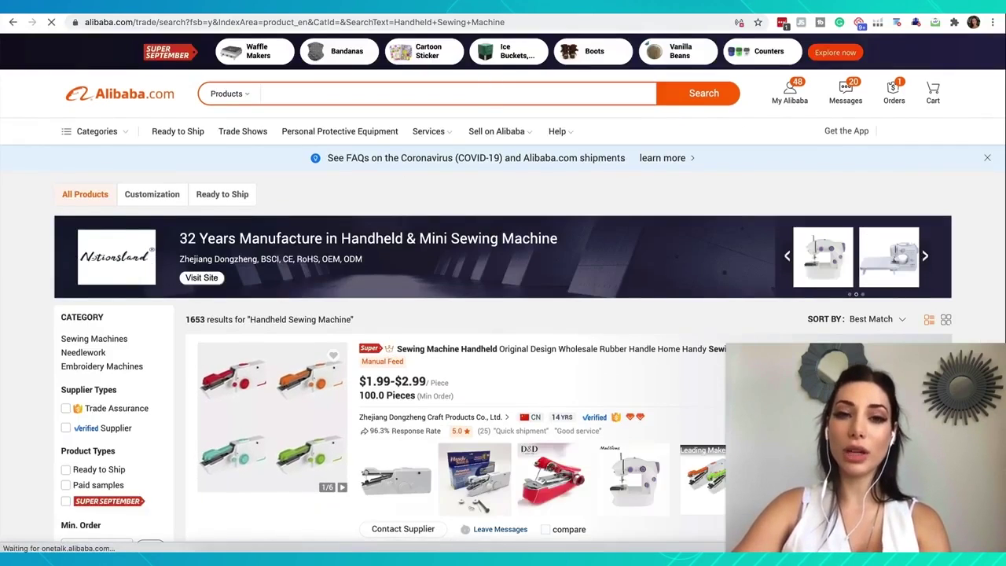
# Step: Look through the Alibaba results for handheld sewing machines, comparing unit prices and minimum orders across suppliers
pyautogui.scroll(-2, 351, 283)
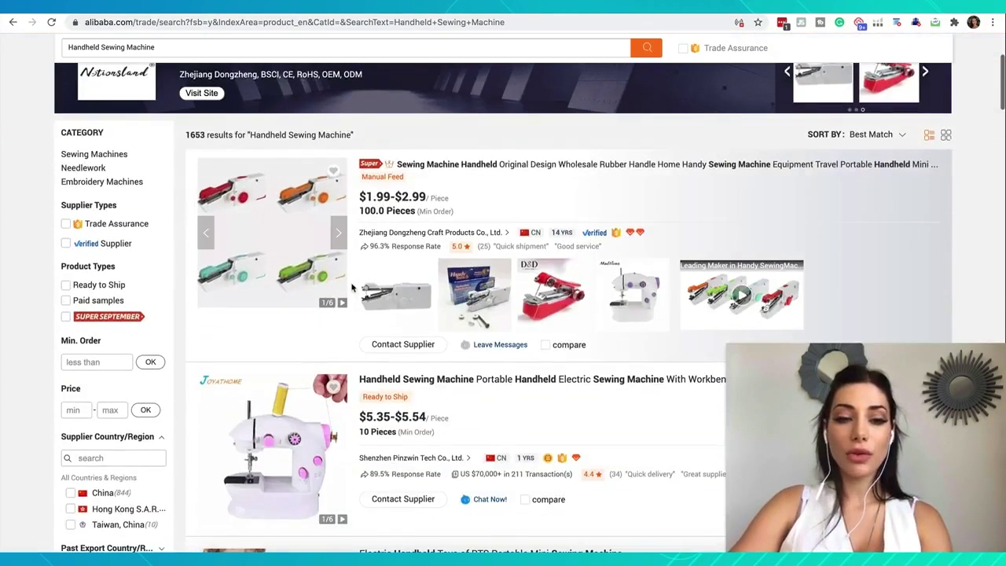
pyautogui.scroll(-6, 351, 287)
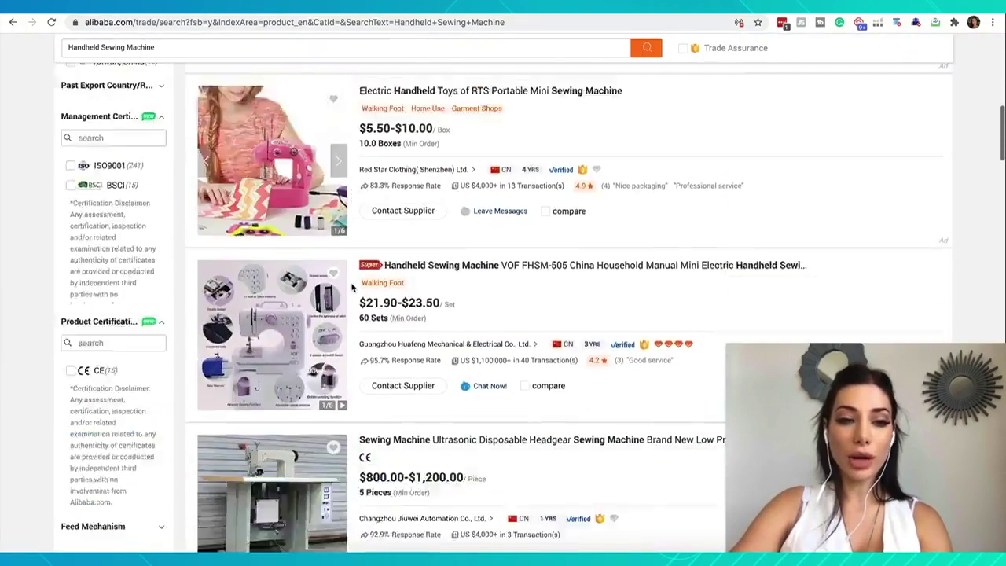
pyautogui.scroll(-5, 352, 288)
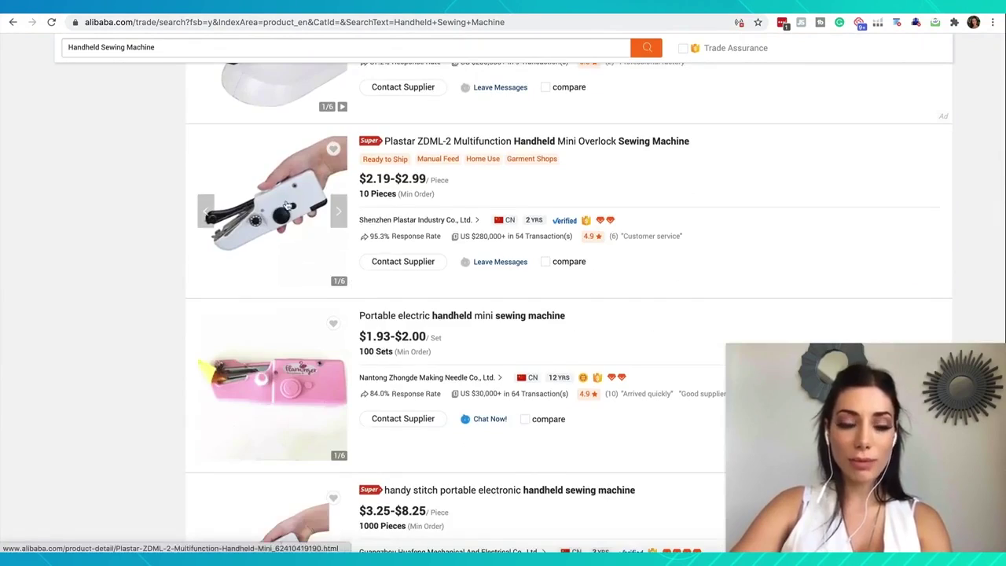
pyautogui.scroll(-2, 282, 208)
pyautogui.scroll(-5, 287, 206)
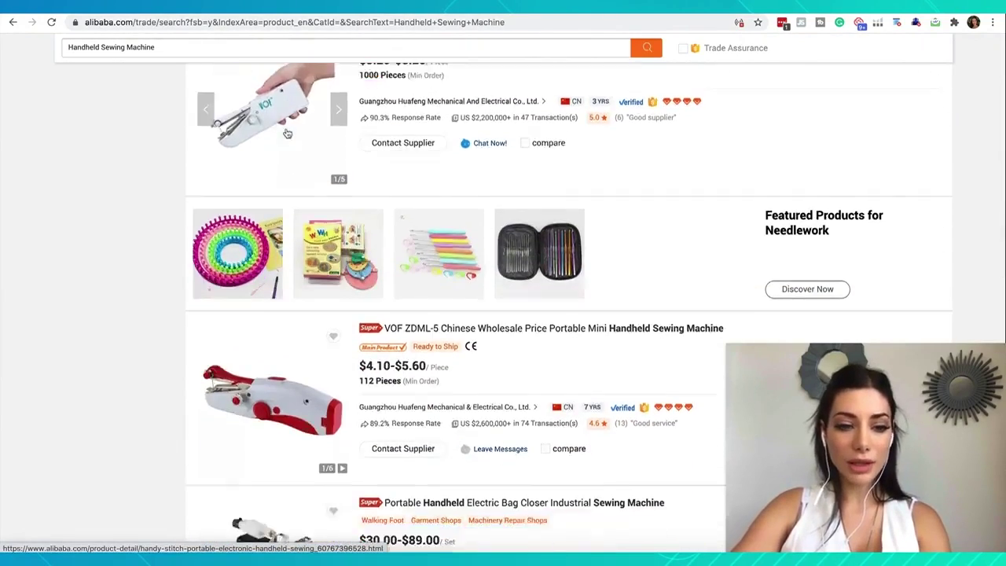
pyautogui.scroll(-3, 286, 134)
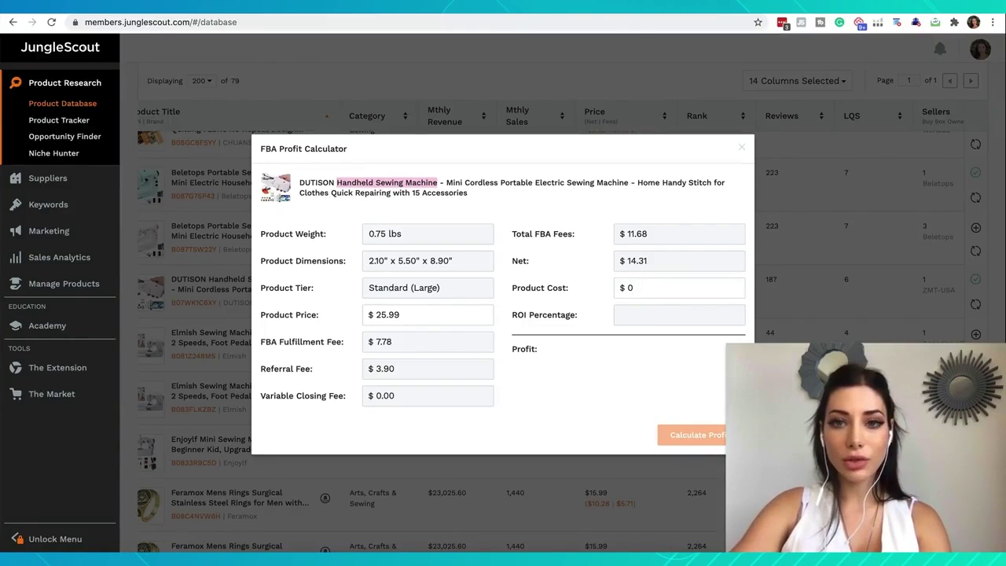
# Step: View the DUTISON Handheld Sewing Machine on Amazon, reopen its FBA Profit Calculator and switch back to the Alibaba results
pyautogui.click(483, 132)
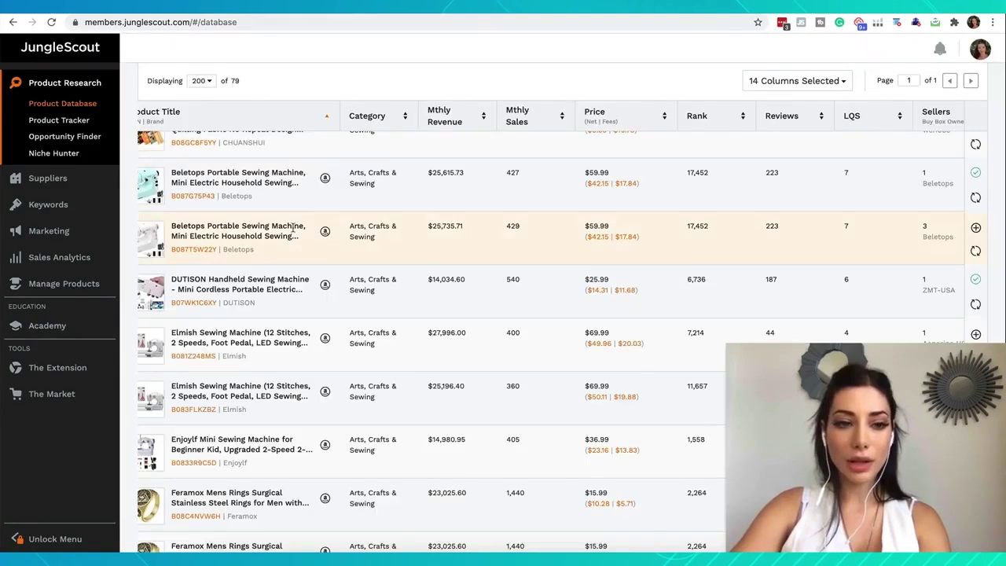
pyautogui.click(325, 284)
pyautogui.press('super+w')
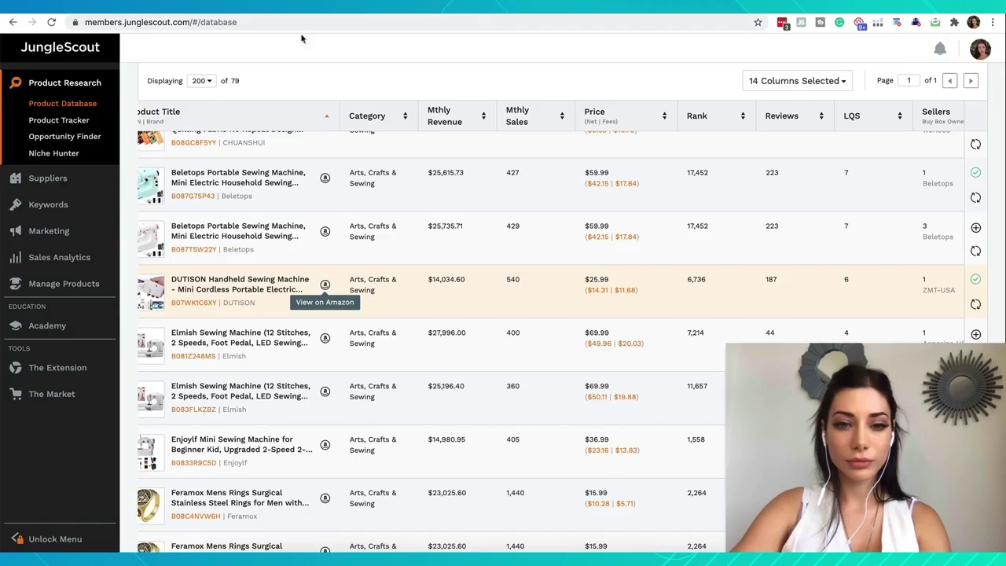
pyautogui.click(612, 292)
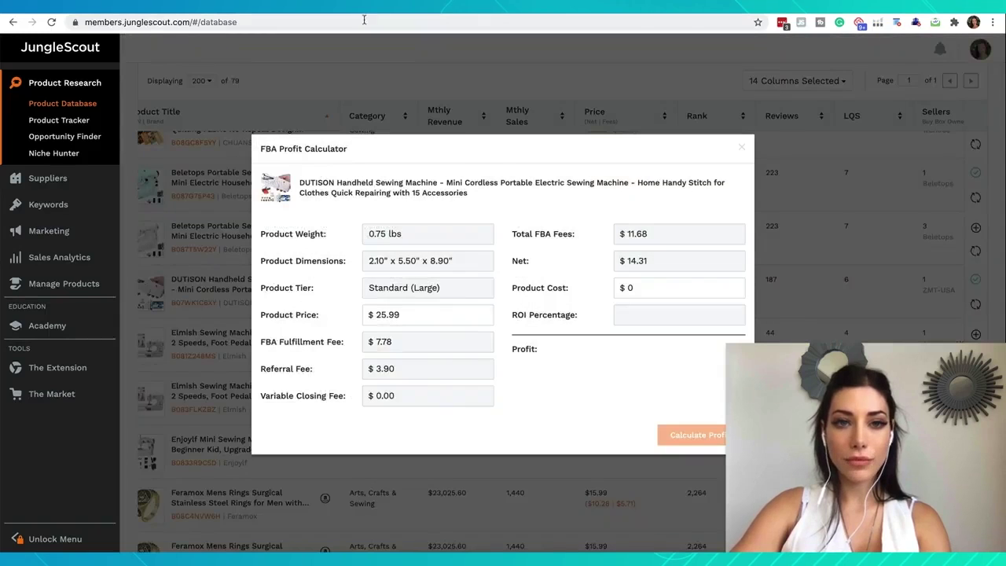
pyautogui.click(393, 150)
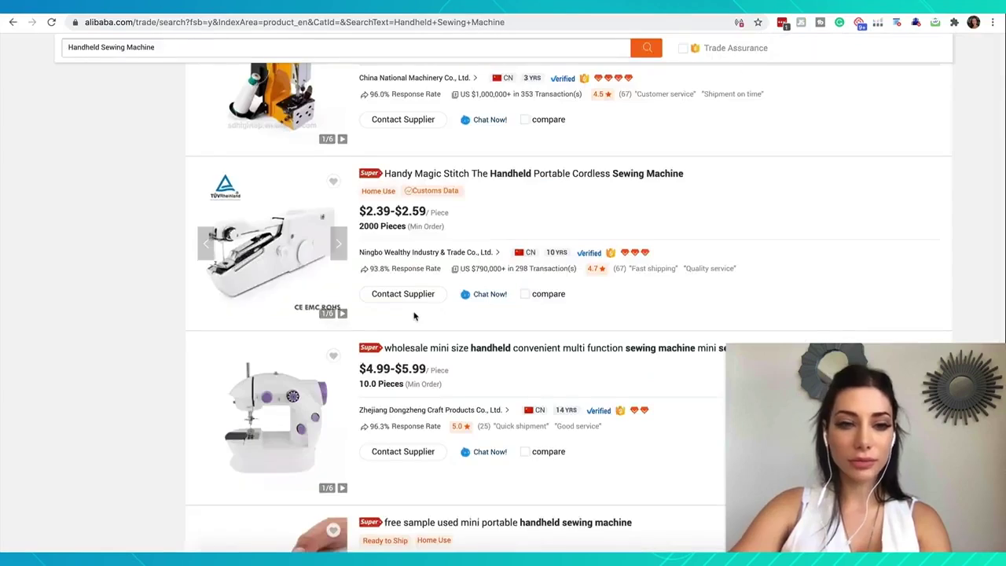
# Step: Find the Handy Magic Stitch handheld portable cordless sewing machine in the Alibaba results and open its product page
pyautogui.scroll(3, 281, 387)
pyautogui.scroll(-1, 280, 387)
pyautogui.scroll(2, 440, 318)
pyautogui.scroll(-1, 443, 314)
pyautogui.scroll(-1, 464, 316)
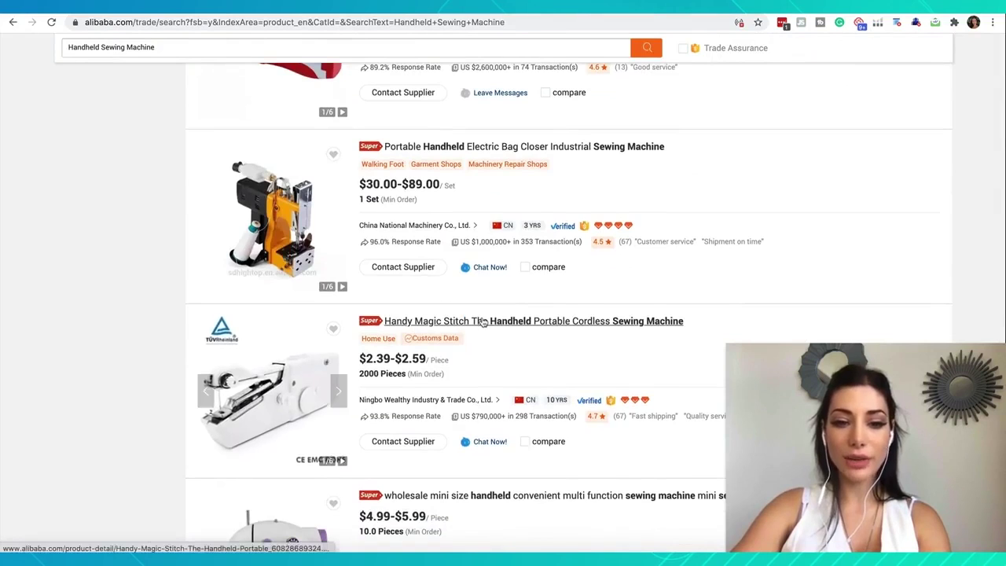
pyautogui.click(480, 320)
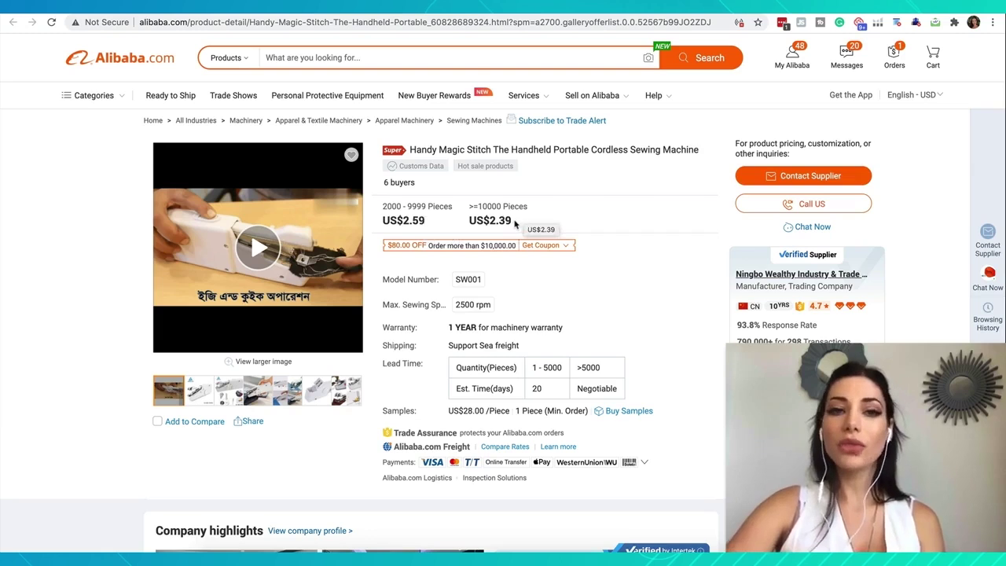
# Step: Take the Alibaba unit price for 10000 or more pieces and set the product cost to $2.39 in Jungle Scout's FBA Profit Calculator
pyautogui.moveTo(513, 221); pyautogui.dragTo(488, 221)
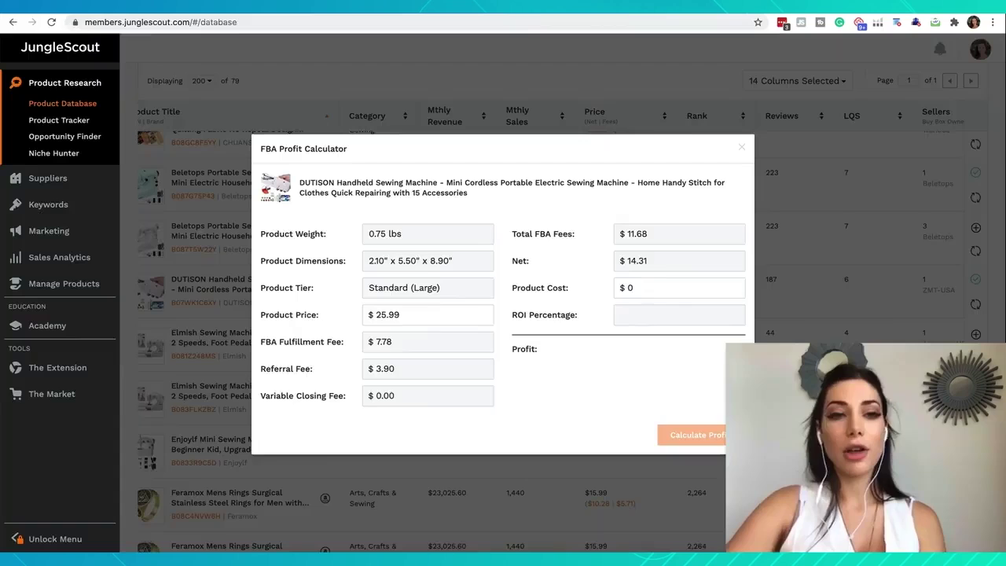
pyautogui.write('2.39')
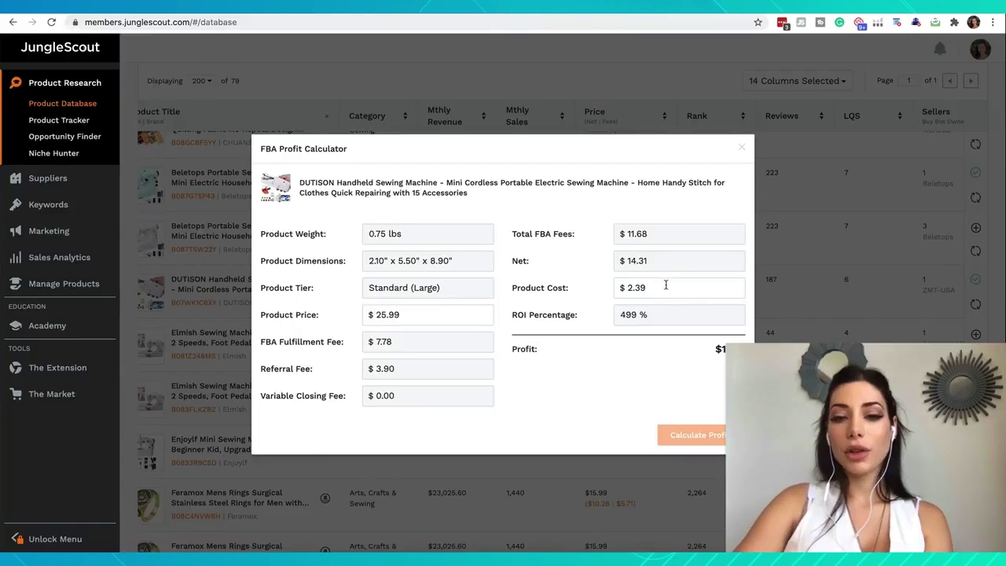
pyautogui.moveTo(656, 288); pyautogui.dragTo(617, 291)
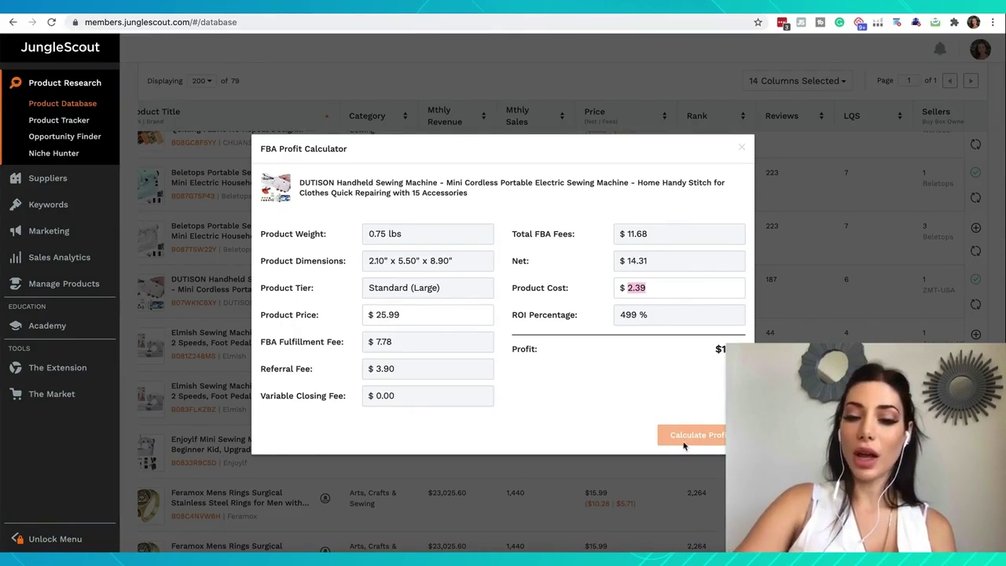
pyautogui.click(591, 340)
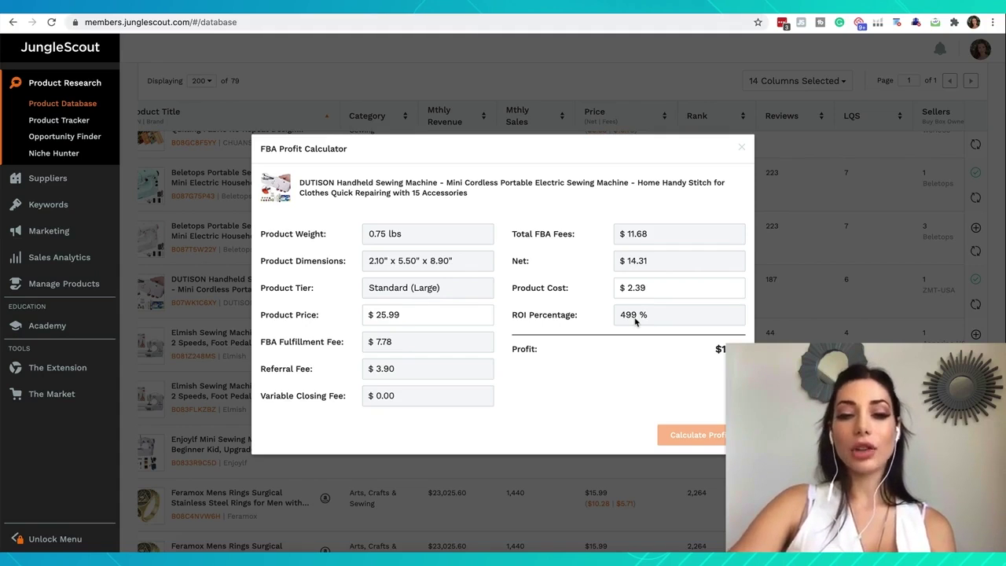
# Step: Open the desktop Calculator and divide the profit of 11.92 by the product price of 25.99
pyautogui.click(583, 558)
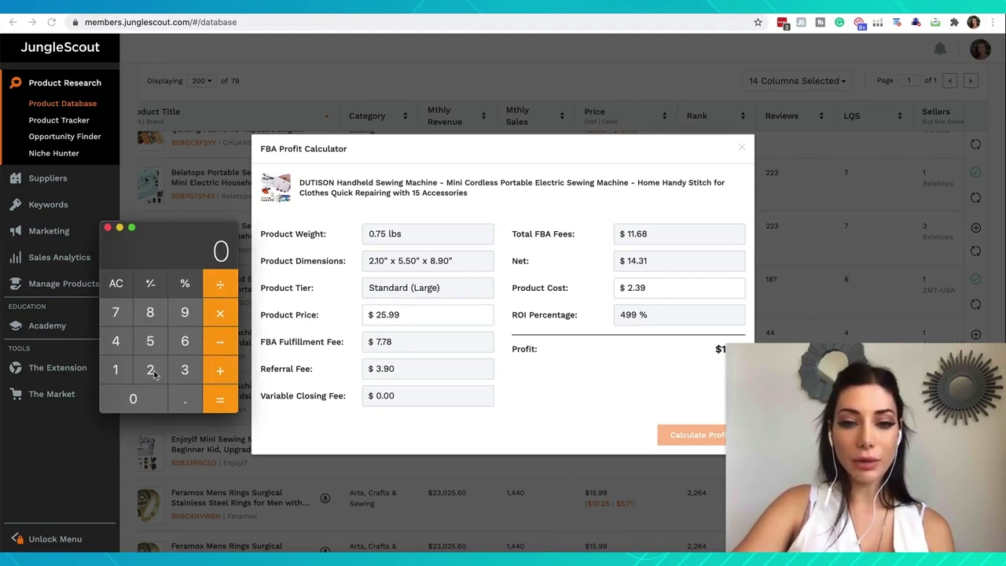
pyautogui.click(122, 374)
pyautogui.click(121, 374)
pyautogui.click(185, 405)
pyautogui.click(181, 315)
pyautogui.click(160, 367)
pyautogui.click(219, 287)
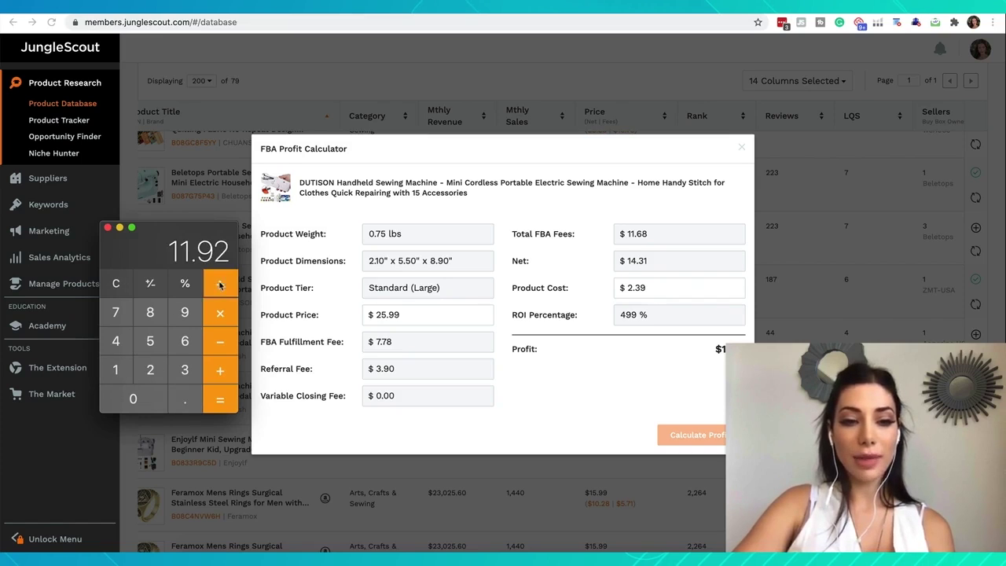
pyautogui.click(151, 370)
pyautogui.click(150, 340)
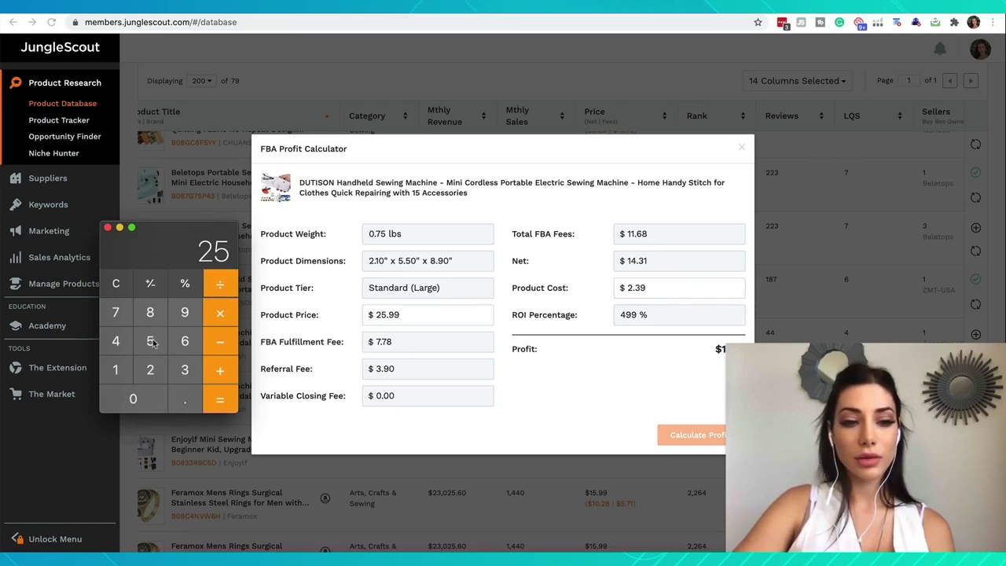
pyautogui.click(185, 399)
pyautogui.click(182, 314)
pyautogui.click(182, 314)
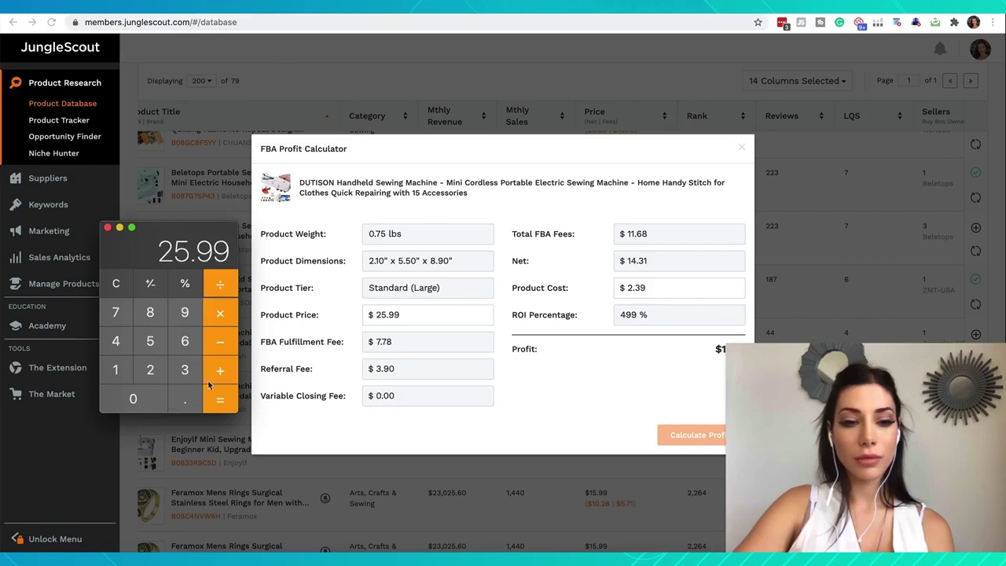
pyautogui.click(219, 400)
# Step: Multiply the quotient by 100 to get the profit margin percentage and close the Calculator
pyautogui.click(116, 368)
pyautogui.click(123, 393)
pyautogui.click(124, 393)
pyautogui.click(219, 400)
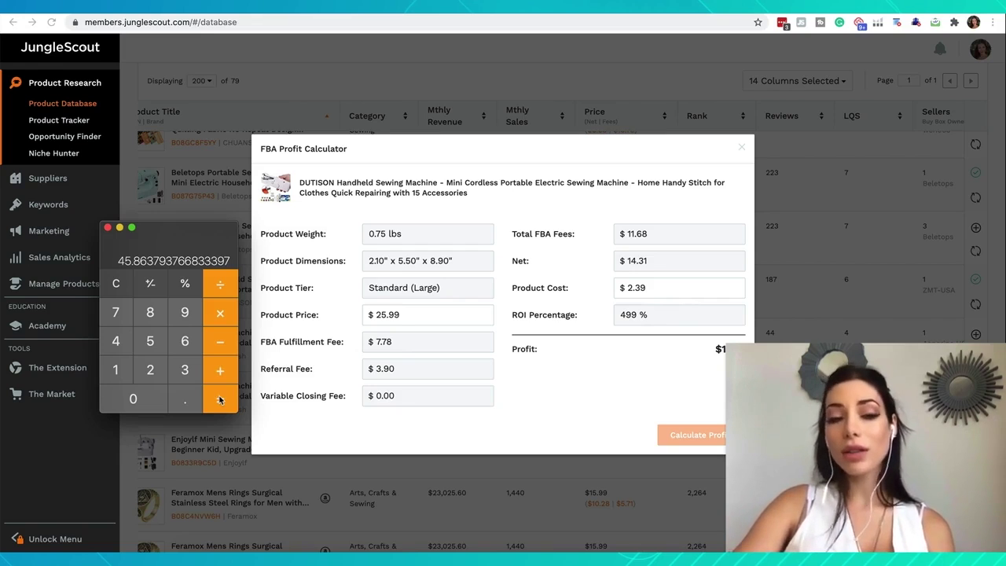
pyautogui.click(108, 228)
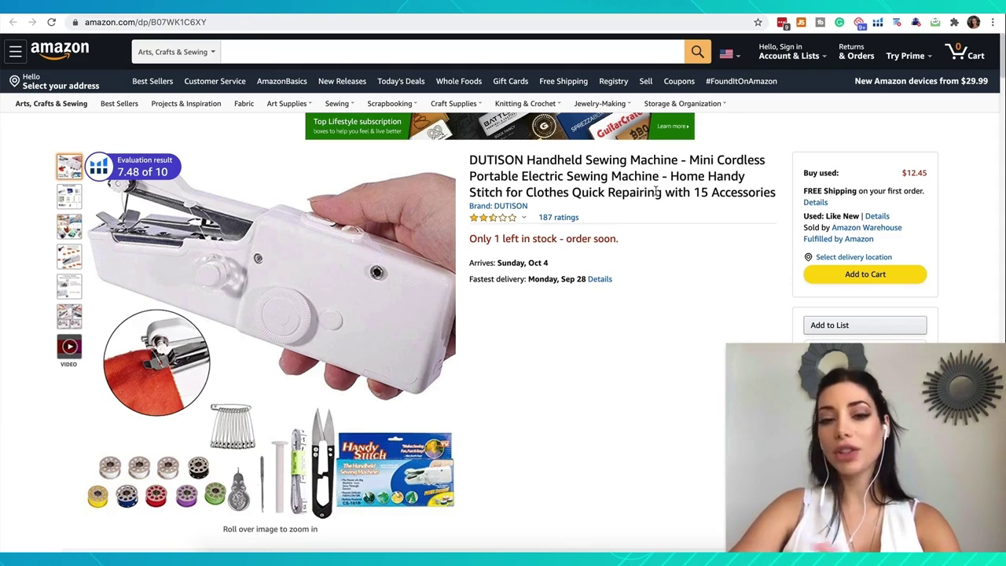
# Step: Open the customer reviews of the DUTISON Handheld Sewing Machine on Amazon and filter them to 1 star only
pyautogui.moveTo(554, 225)
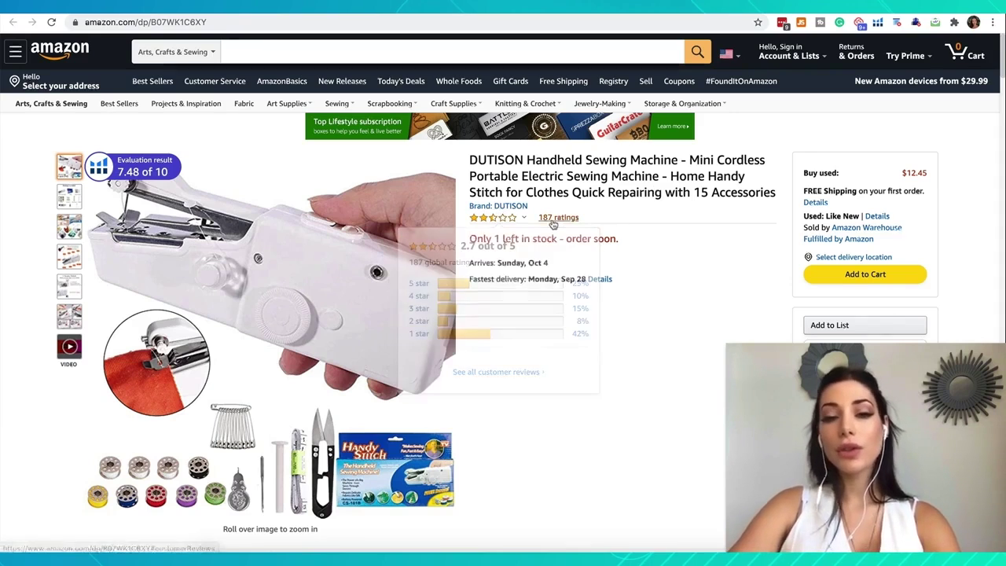
pyautogui.click(553, 224)
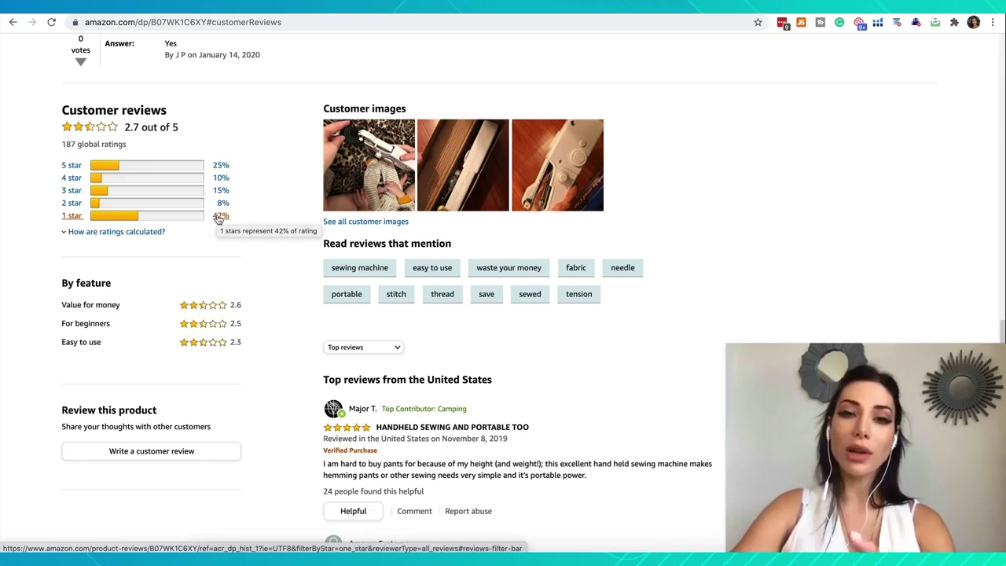
pyautogui.click(219, 219)
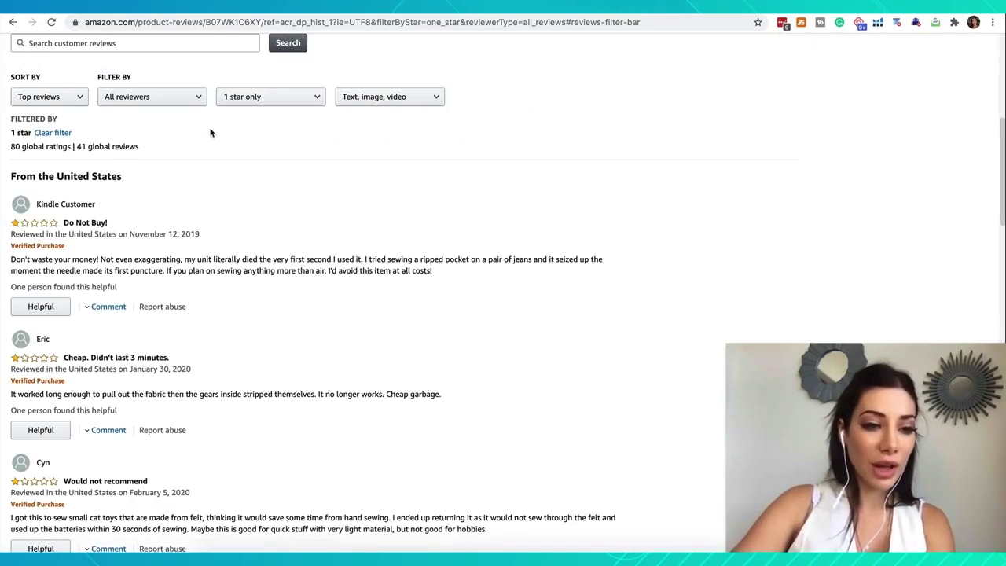
# Step: Read through the one-star reviews for recurring product complaints and return to the rating overview
pyautogui.scroll(-2, 157, 225)
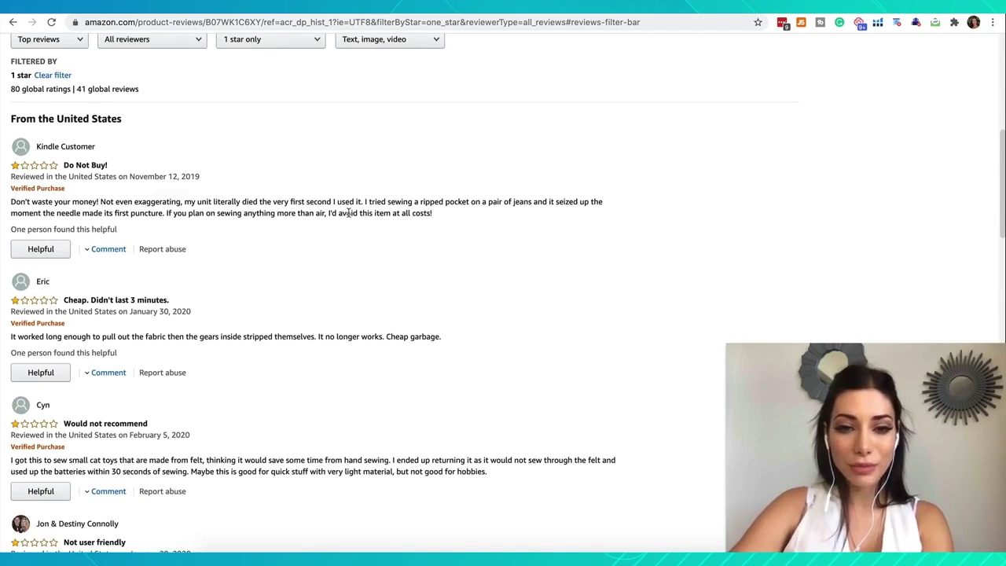
pyautogui.scroll(-3, 348, 212)
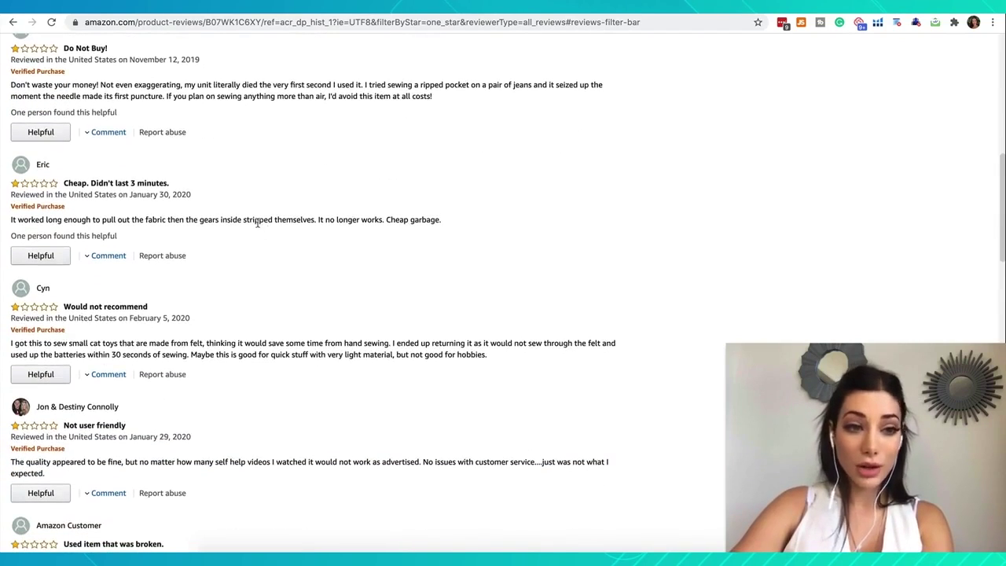
pyautogui.scroll(-1, 256, 223)
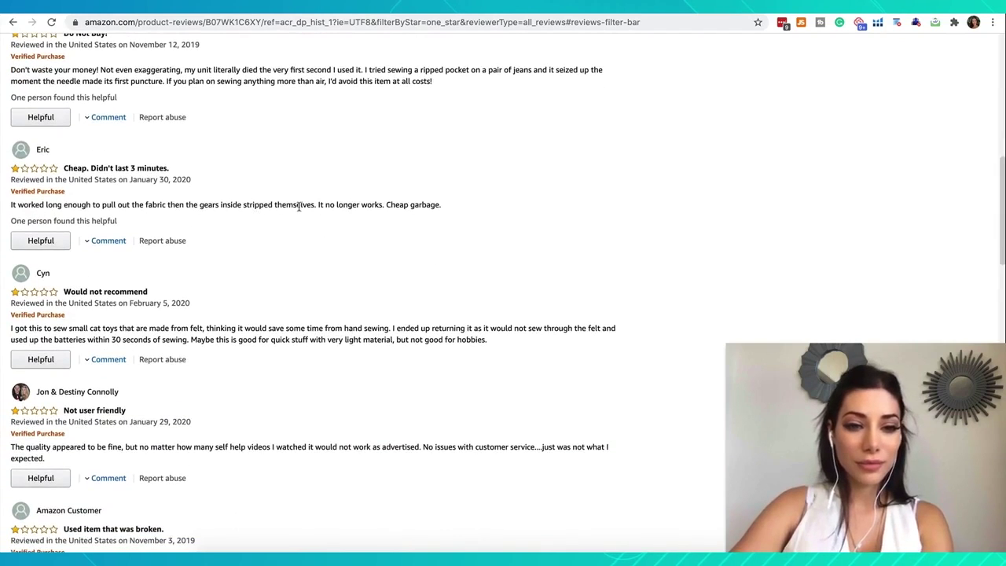
pyautogui.scroll(-2, 299, 209)
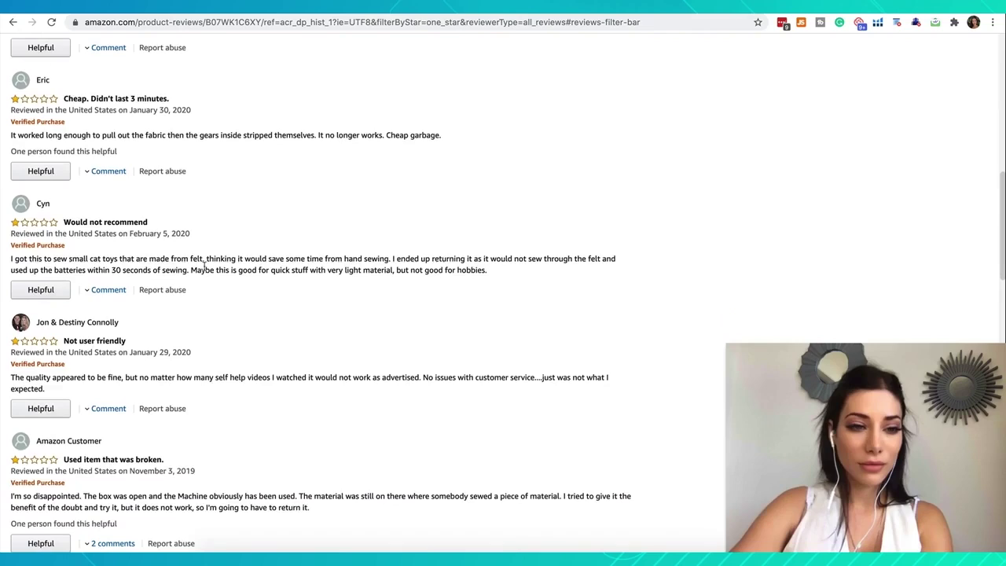
pyautogui.scroll(-1, 229, 269)
pyautogui.scroll(-3, 230, 269)
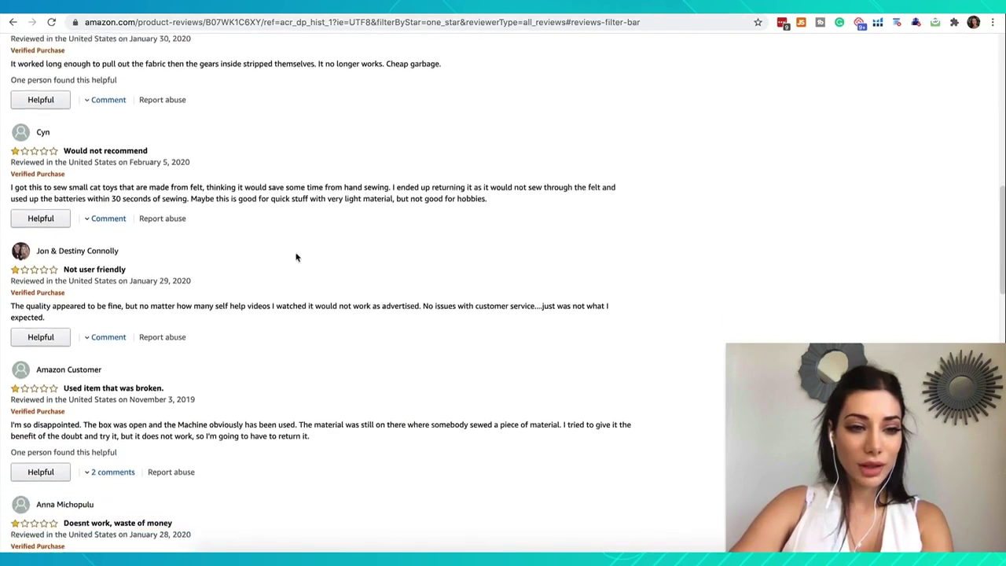
pyautogui.scroll(-4, 321, 291)
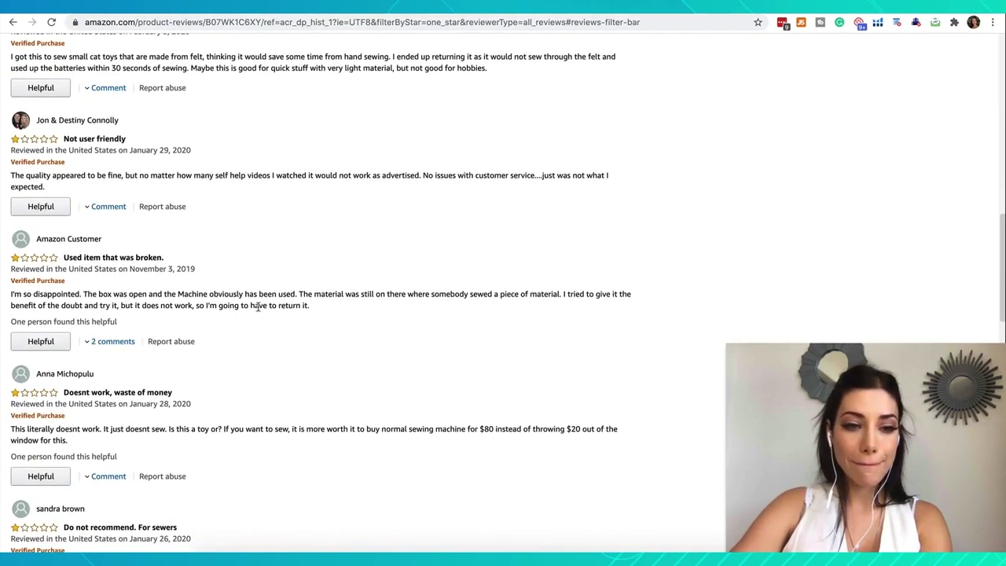
pyautogui.scroll(-3, 258, 308)
pyautogui.scroll(-2, 257, 312)
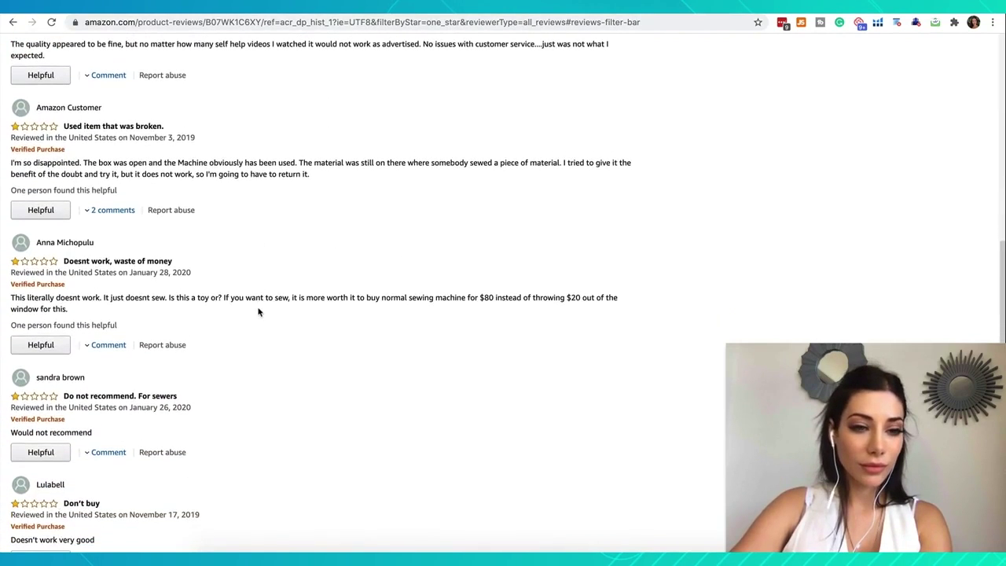
pyautogui.scroll(-5, 258, 311)
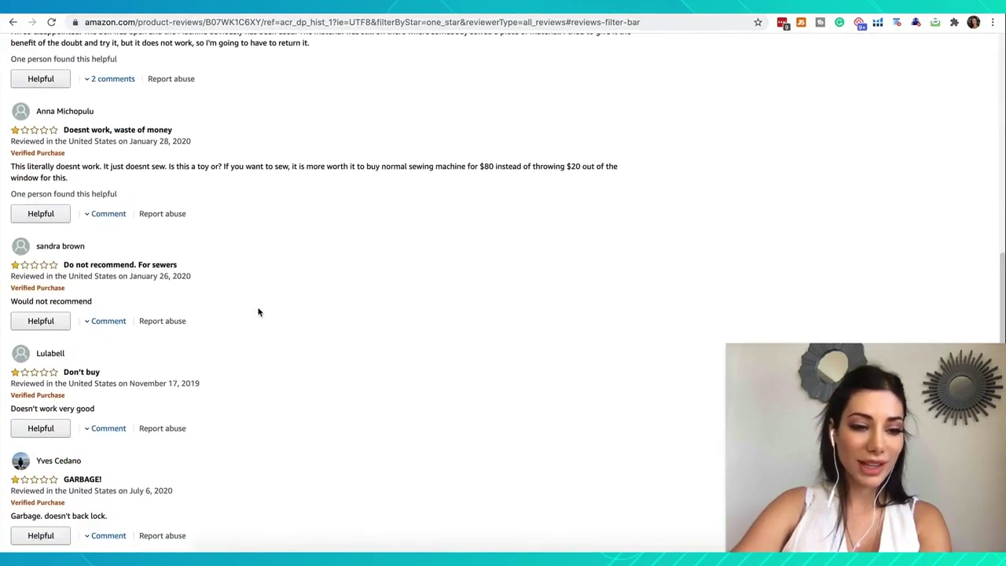
pyautogui.scroll(20, 258, 312)
pyautogui.scroll(-3, 258, 312)
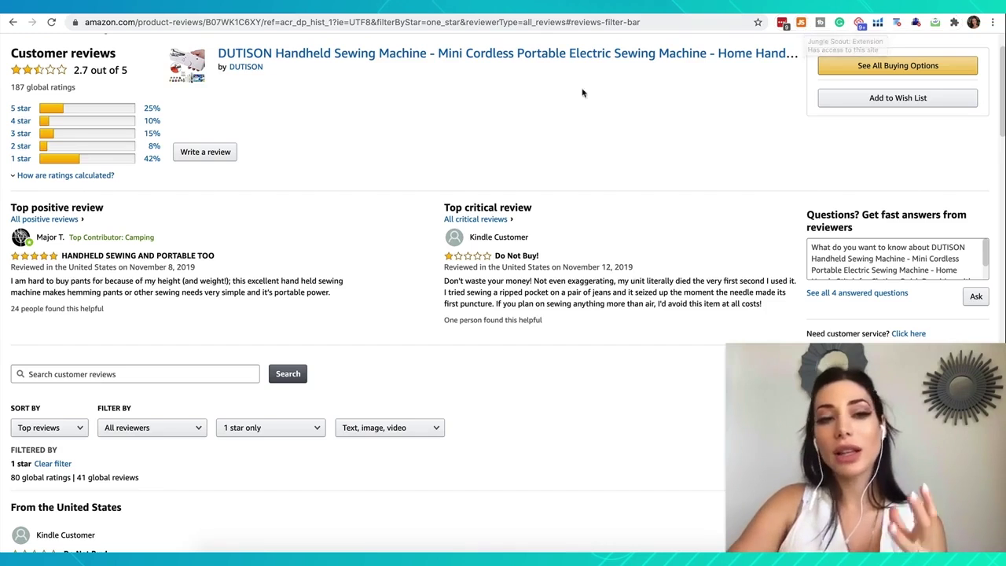
pyautogui.scroll(2, 401, 181)
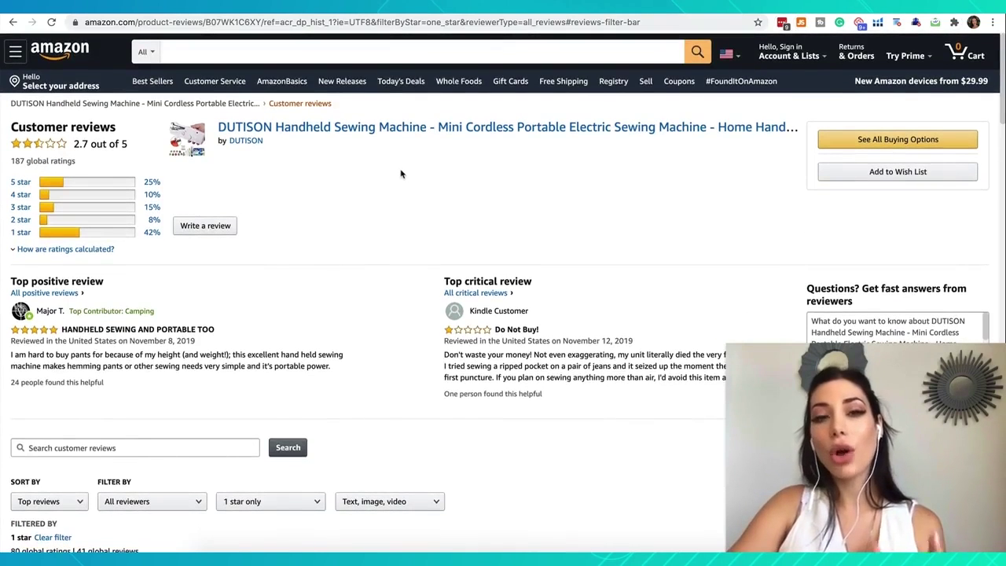